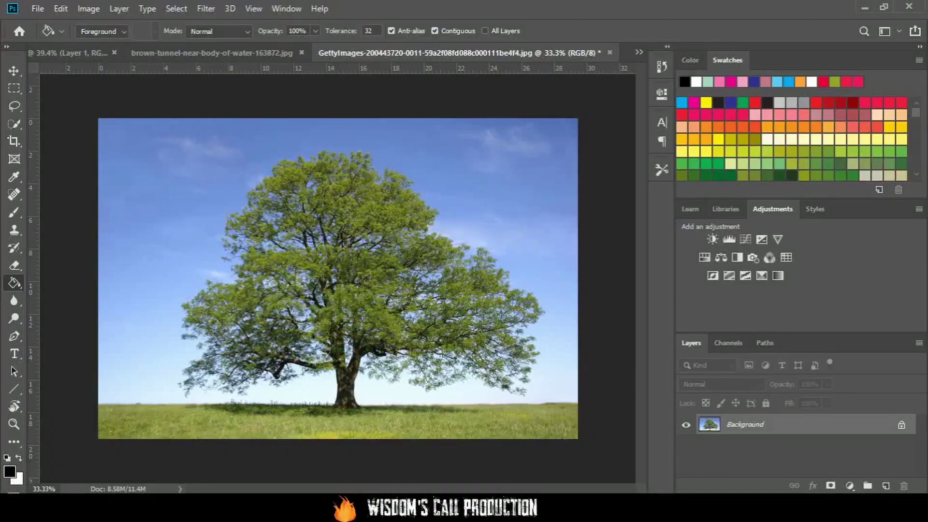
# Step: Duplicate the tree photo, roughly lasso the tree, and add a mask to Layer 1
pyautogui.hotkey('ctrl', 'j')
pyautogui.press('l')
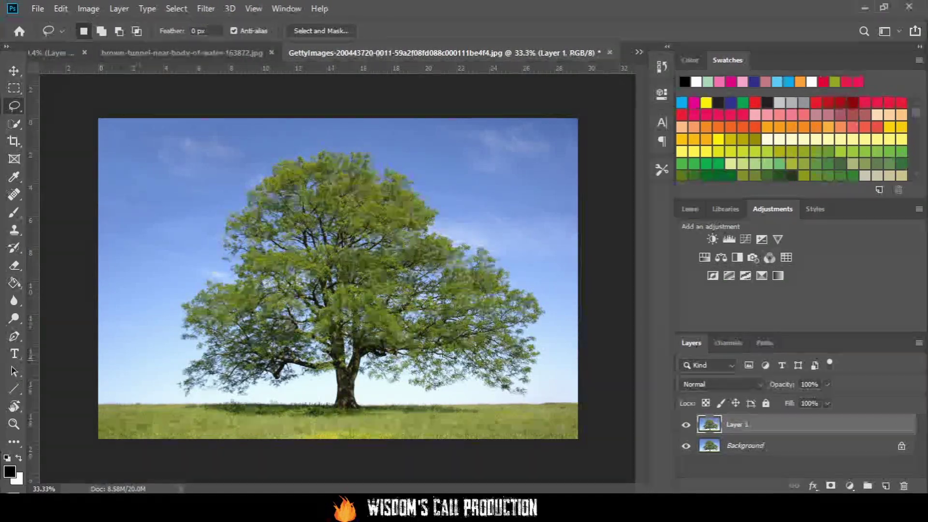
pyautogui.moveTo(240, 176); pyautogui.dragTo(99, 390)
pyautogui.click(831, 486)
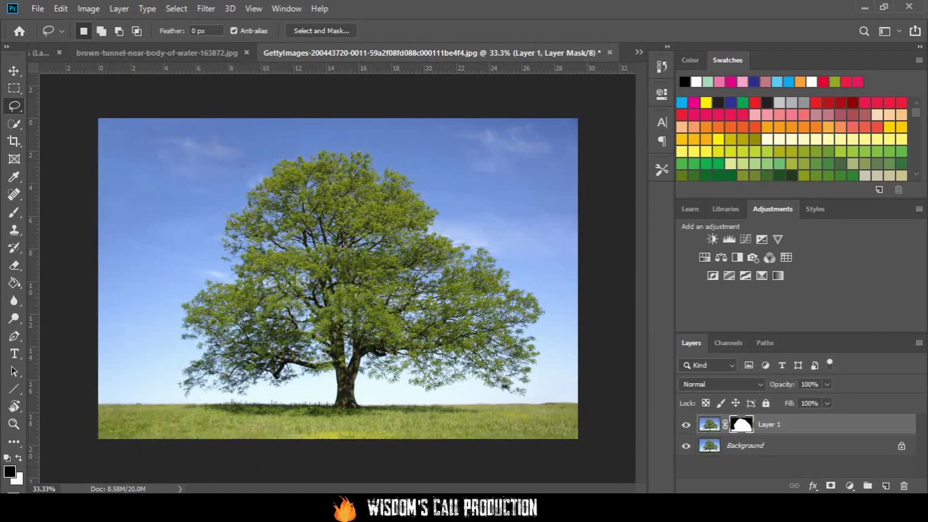
# Step: Duplicate the Blue channel and push it to stark black and white with Levels
pyautogui.click(729, 343)
pyautogui.moveTo(704, 418); pyautogui.dragTo(885, 486)
pyautogui.click(703, 455)
pyautogui.keyDown('ctrl'); pyautogui.click(704, 455); pyautogui.keyUp('ctrl')
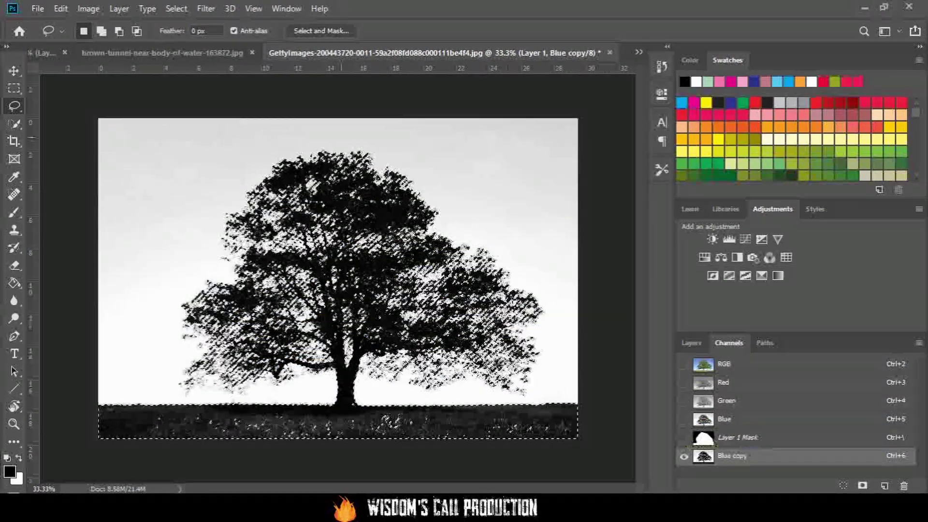
pyautogui.click(89, 8)
pyautogui.click(264, 56)
pyautogui.moveTo(507, 219); pyautogui.dragTo(419, 219)
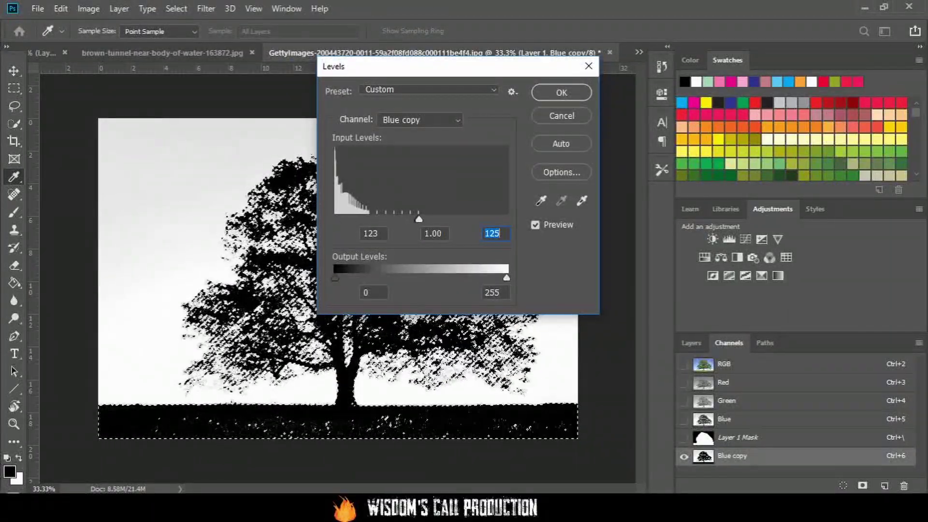
pyautogui.press('Return')
# Step: Apply the tree selection to Layer 1's mask and add a black-filled layer beneath it
pyautogui.press('l')
pyautogui.click(691, 342)
pyautogui.click(741, 425)
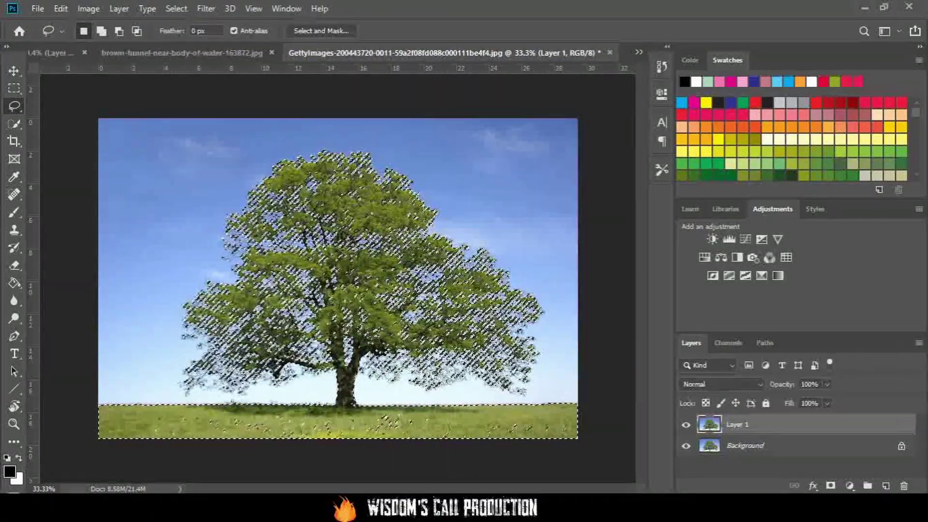
pyautogui.hotkey('ctrl', 'd')
pyautogui.keyDown('ctrl'); pyautogui.click(886, 486); pyautogui.keyUp('ctrl')
pyautogui.press('g')
pyautogui.click(338, 193)
# Step: Set Layer 1's Blend If to Blue, hiding the sky's blue tones with a split range
pyautogui.doubleClick(822, 424)
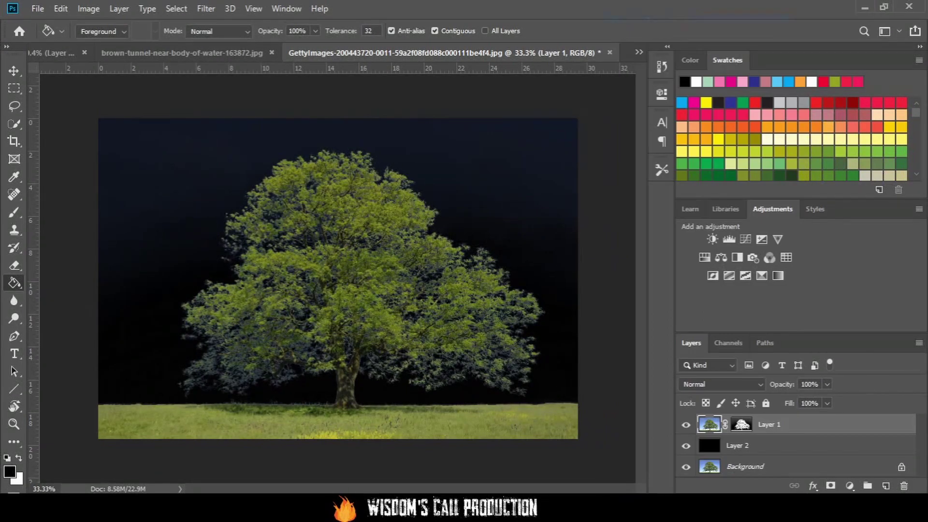
pyautogui.click(638, 267)
pyautogui.click(628, 305)
pyautogui.moveTo(741, 302); pyautogui.dragTo(630, 302)
pyautogui.click(639, 266)
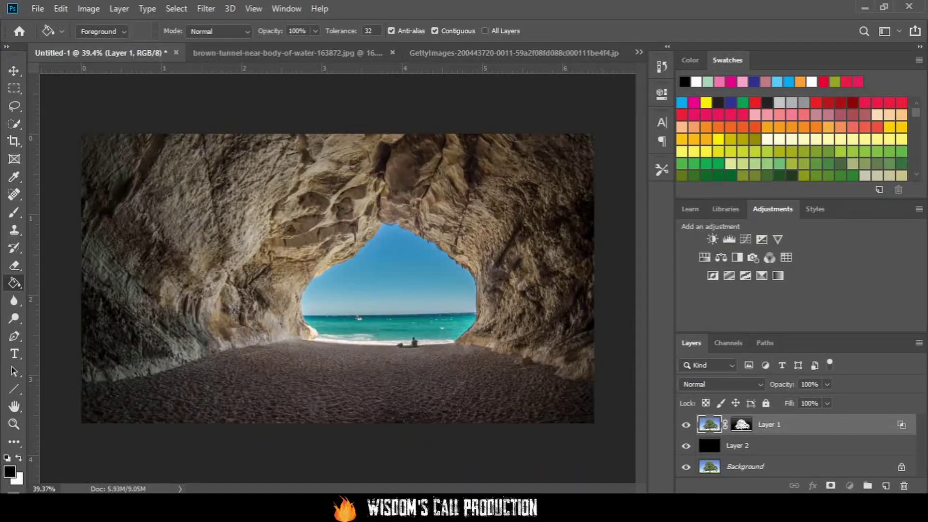
# Step: Enlarge the cave image to fill the canvas and refine the opening selection in Select and Mask
pyautogui.moveTo(251, 175)
pyautogui.mouseDown()
pyautogui.moveTo(209, 152)
pyautogui.moveTo(193, 116)
pyautogui.moveTo(194, 150)
pyautogui.mouseUp()
pyautogui.press('Return')
pyautogui.press('z')
pyautogui.moveTo(390, 360); pyautogui.dragTo(408, 374)
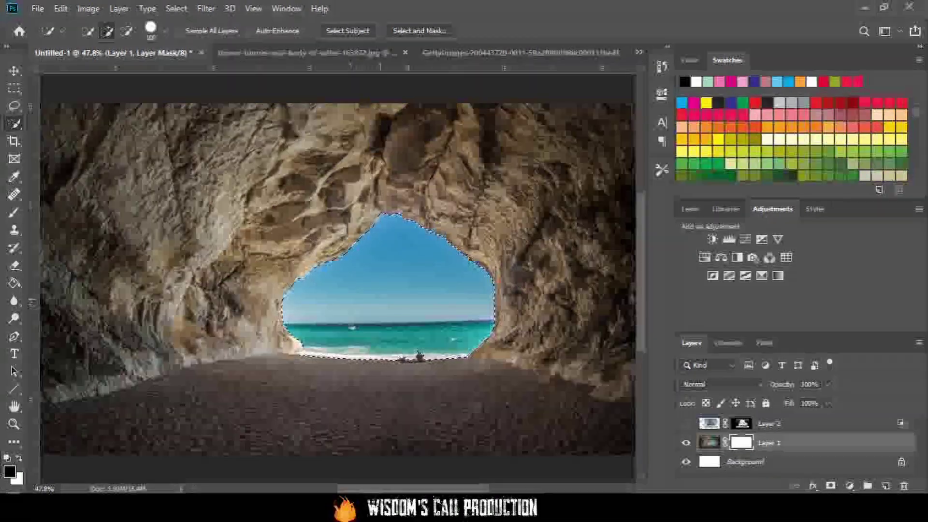
pyautogui.hotkey('ctrl', 'alt', 'r')
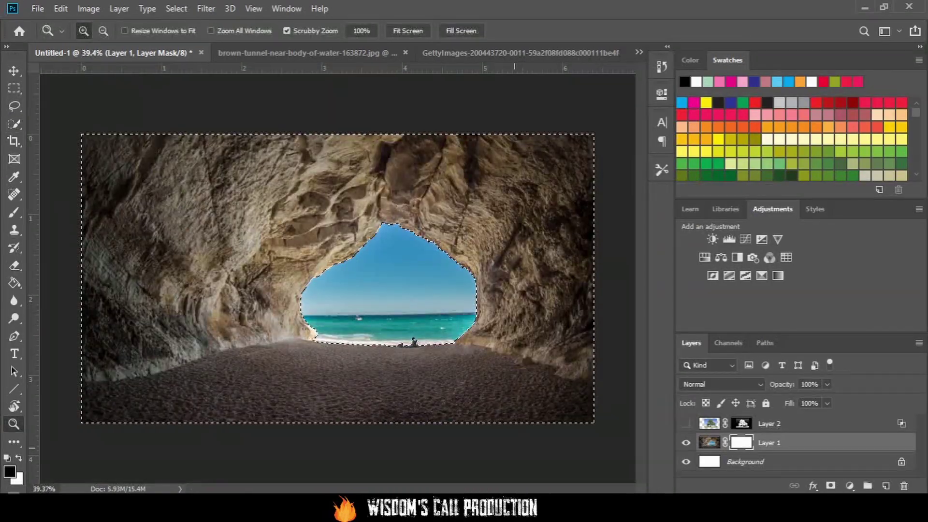
pyautogui.press('b')
pyautogui.rightClick(445, 220)
pyautogui.press('Escape')
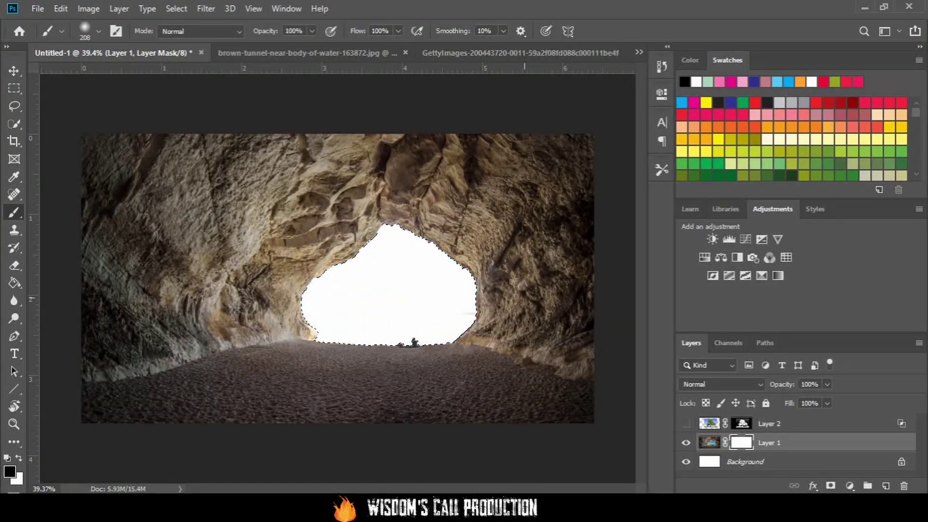
# Step: Remove the seated beach figure with Content-Aware Fill and heal the leftover dark patch
pyautogui.press('z')
pyautogui.click(414, 343)
pyautogui.click(414, 362)
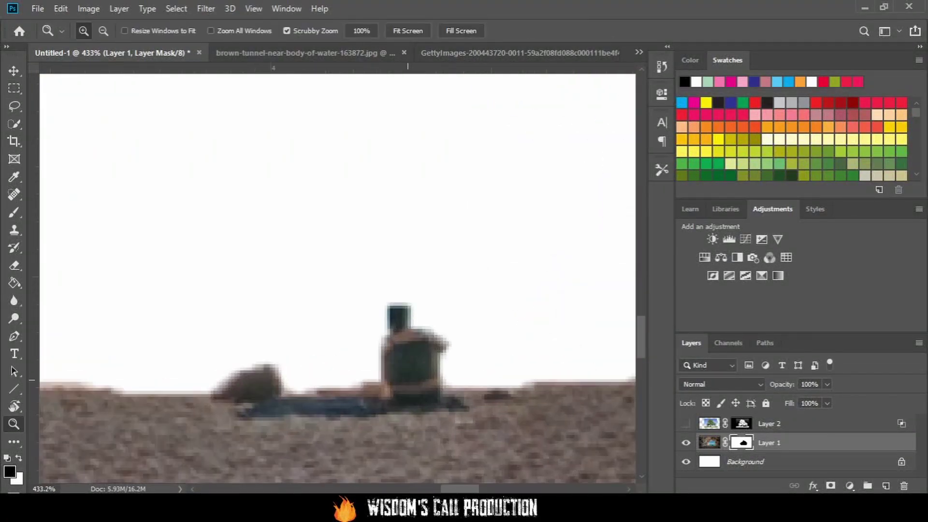
pyautogui.press('l')
pyautogui.moveTo(193, 396); pyautogui.dragTo(271, 396)
pyautogui.moveTo(196, 397); pyautogui.dragTo(193, 389)
pyautogui.press('j')
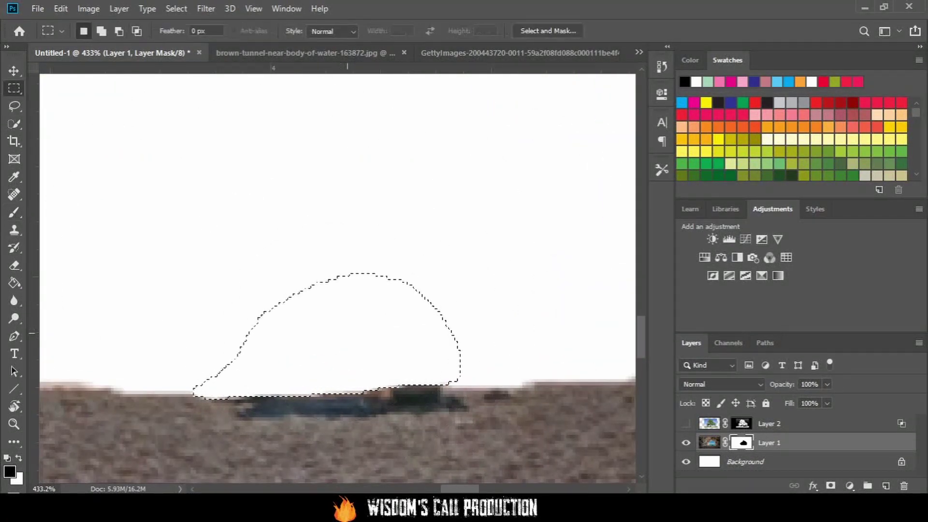
pyautogui.click(294, 395)
pyautogui.hotkey('ctrl', 'd')
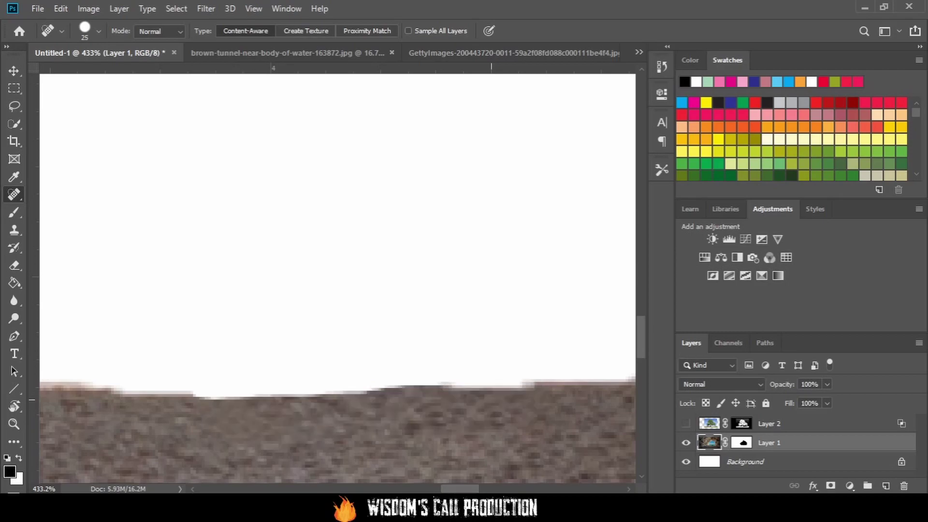
pyautogui.press('z')
pyautogui.hotkey('ctrl', '0')
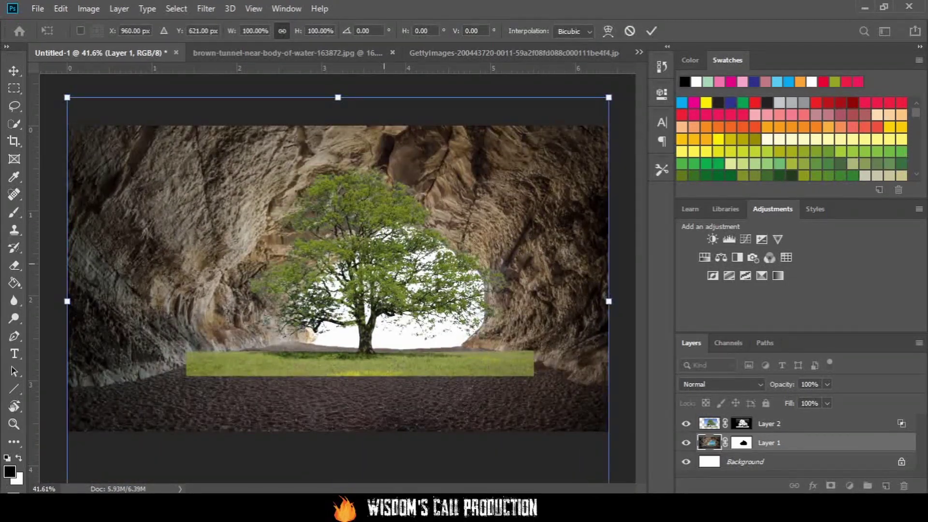
# Step: Enlarge the tree with Free Transform and paint away the grass strip on its mask
pyautogui.hotkey('ctrl', 't')
pyautogui.moveTo(519, 367); pyautogui.dragTo(528, 377)
pyautogui.press('Return')
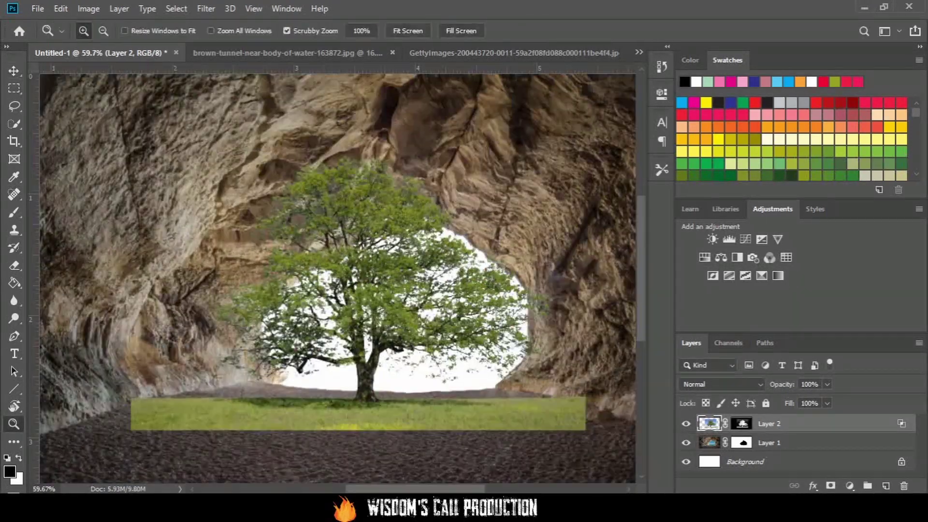
pyautogui.press('b')
pyautogui.moveTo(593, 411); pyautogui.dragTo(159, 413)
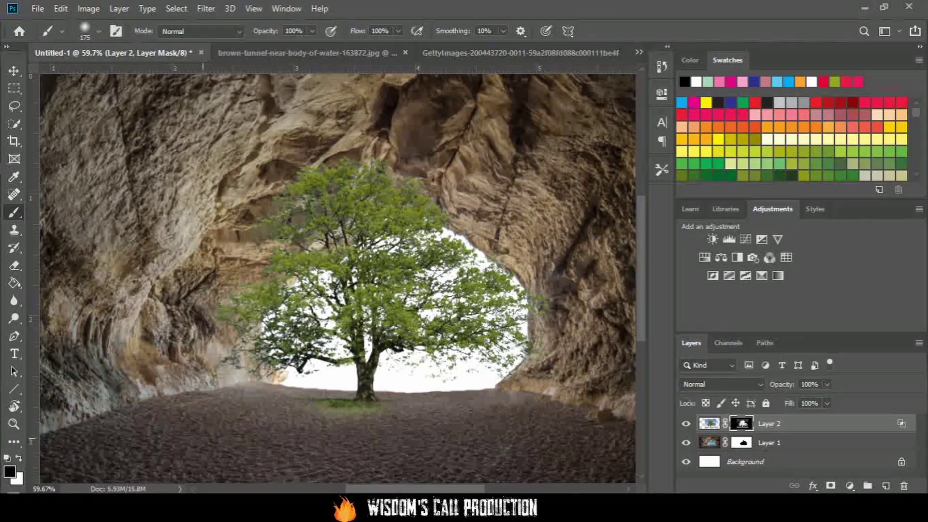
pyautogui.press('z')
pyautogui.moveTo(347, 414); pyautogui.dragTo(290, 414)
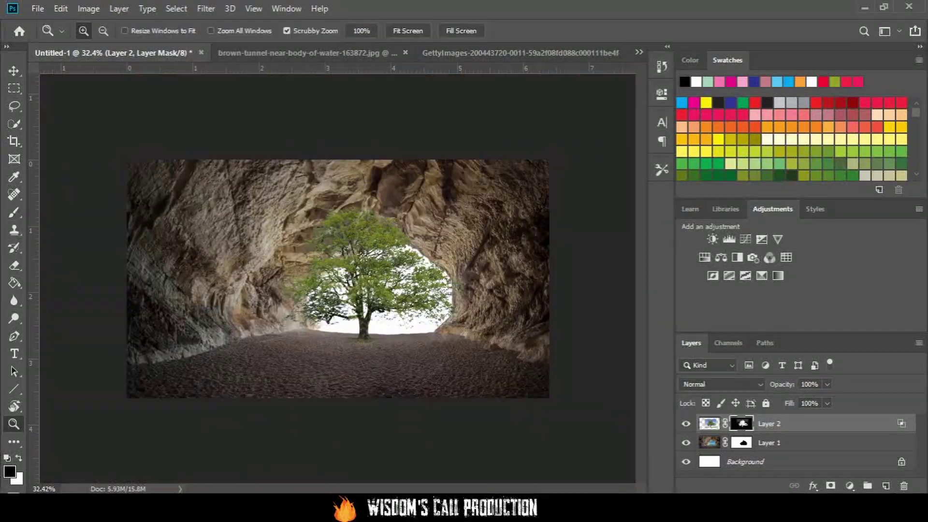
# Step: Add Color Balance layers clipped to the tree and to the cave Layer 1
pyautogui.click(850, 486)
pyautogui.click(843, 359)
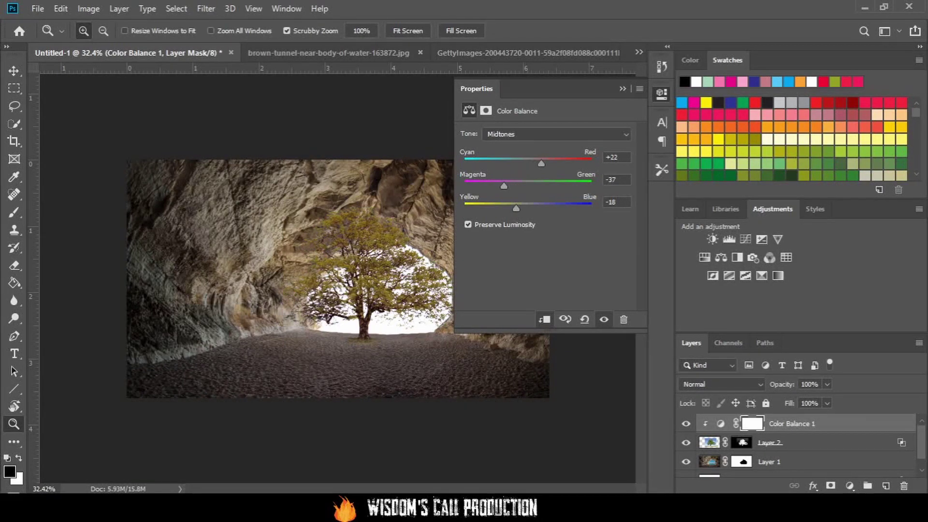
pyautogui.click(773, 462)
pyautogui.click(850, 486)
pyautogui.click(822, 369)
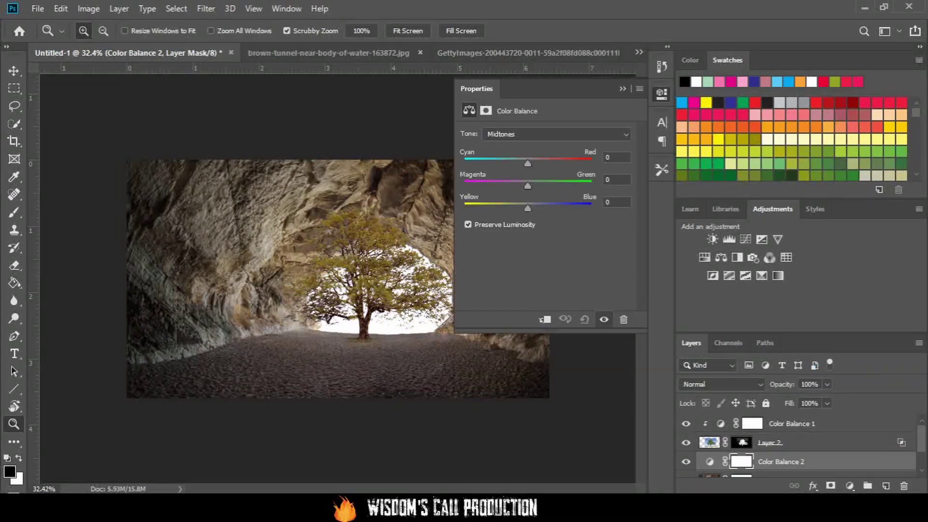
pyautogui.hotkey('ctrl', 'alt', 'g')
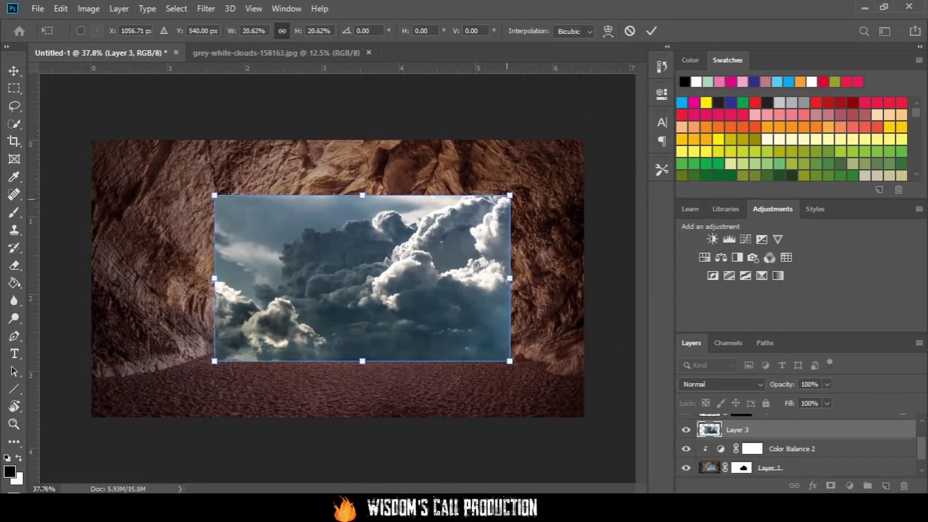
# Step: Place the clouds behind the cave layer and tilt them about 21 degrees
pyautogui.press('Return')
pyautogui.hotkey('ctrl', '[')
pyautogui.hotkey('ctrl', 't')
pyautogui.moveTo(605, 295); pyautogui.dragTo(624, 315)
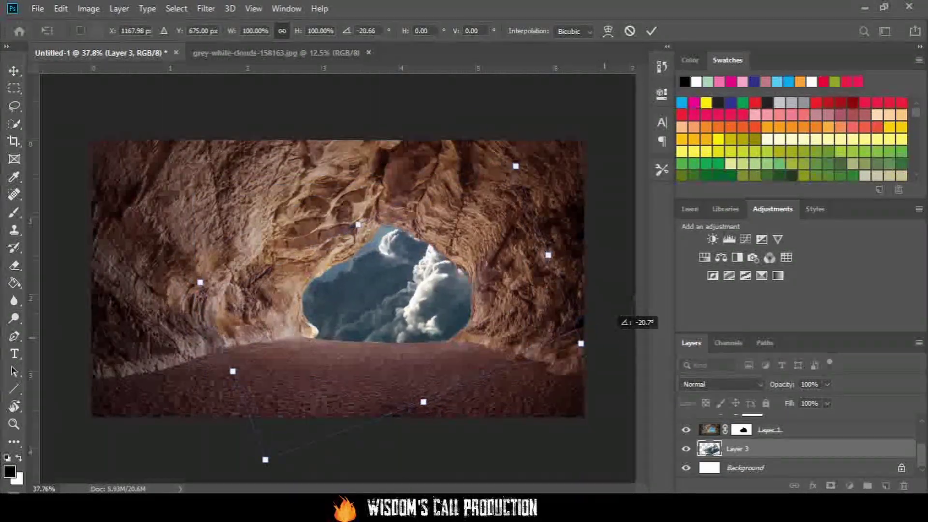
pyautogui.press('Return')
# Step: Add clipped Vibrance and Color Balance adjustments to the clouds
pyautogui.click(778, 239)
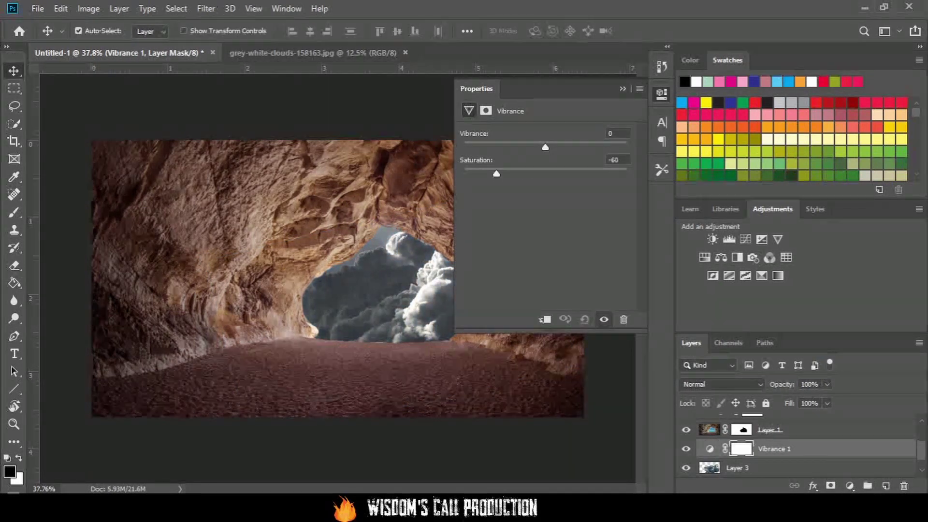
pyautogui.hotkey('ctrl', 'alt', 'g')
pyautogui.click(721, 257)
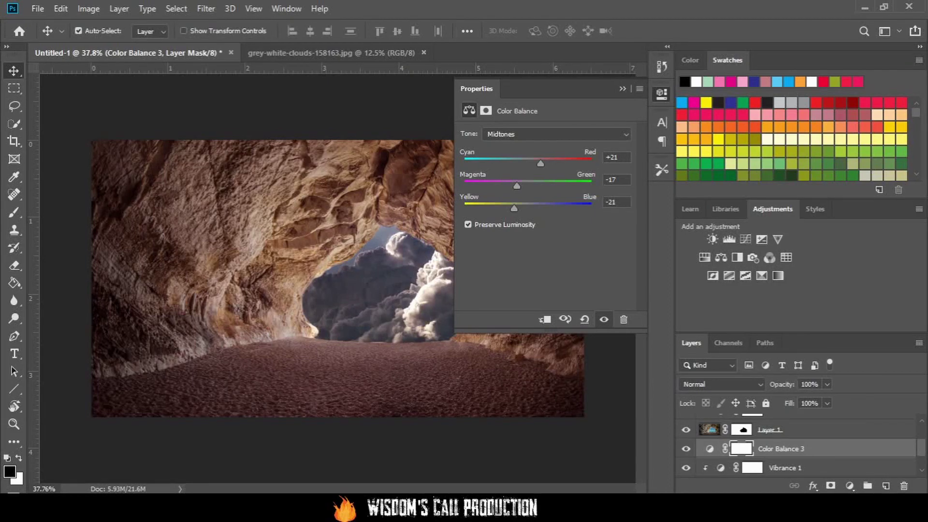
pyautogui.click(742, 448)
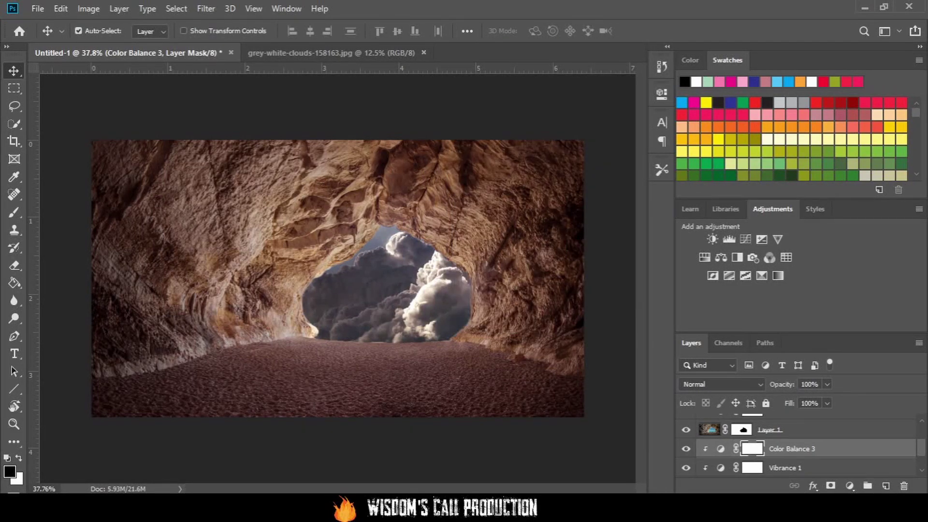
# Step: Enlarge the tree to about 117% and darken the whole scene with a Curves layer
pyautogui.hotkey('ctrl', 't')
pyautogui.click(439, 196)
pyautogui.click(769, 442)
pyautogui.hotkey('ctrl', 't')
pyautogui.moveTo(508, 361); pyautogui.dragTo(532, 382)
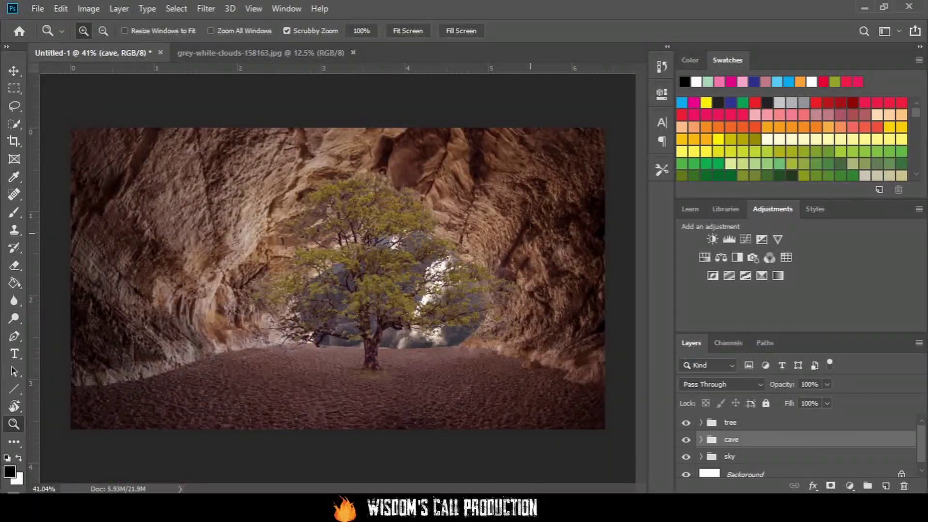
pyautogui.click(842, 308)
pyautogui.moveTo(573, 237); pyautogui.dragTo(575, 247)
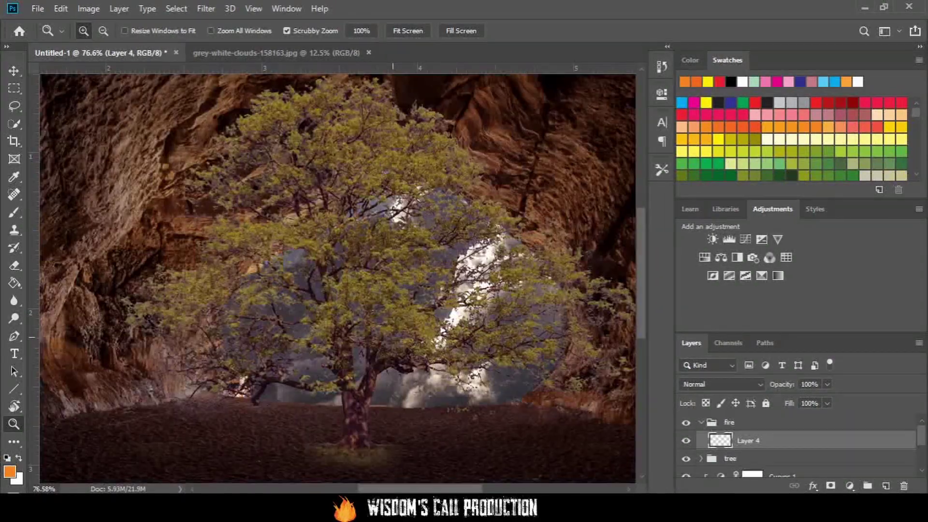
# Step: With the 1004 px fire brush, paint flames at the tree's base and up the trunk
pyautogui.rightClick(364, 272)
pyautogui.scroll(-3, 445, 425)
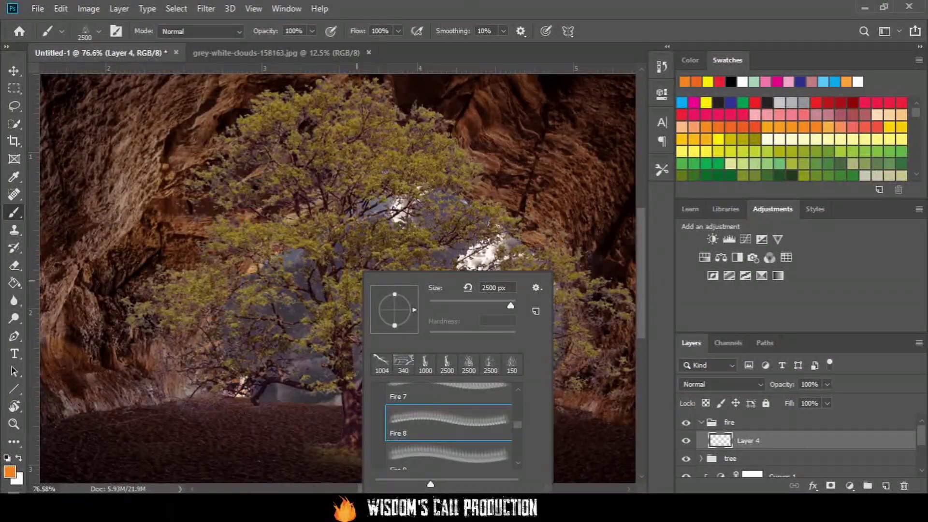
pyautogui.click(382, 363)
pyautogui.press('Return')
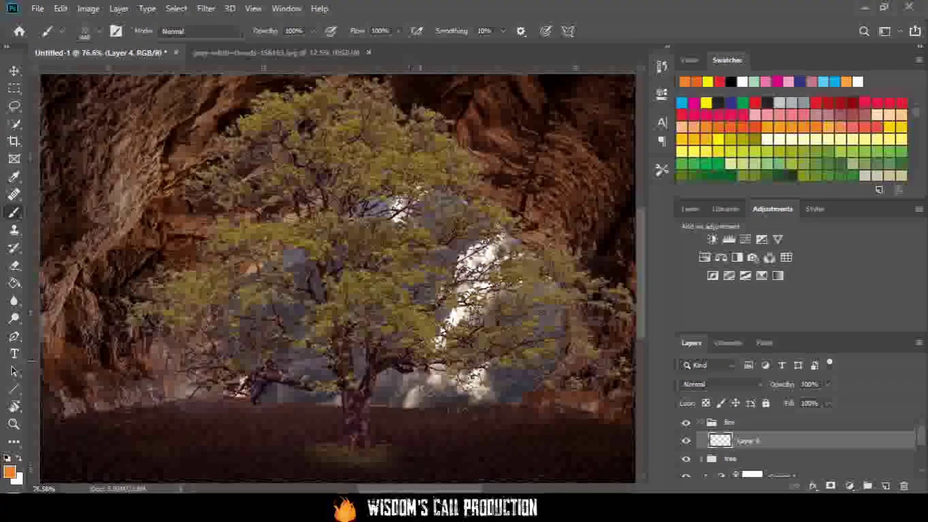
pyautogui.click(353, 425)
pyautogui.scroll(3, 352, 339)
pyautogui.click(339, 252)
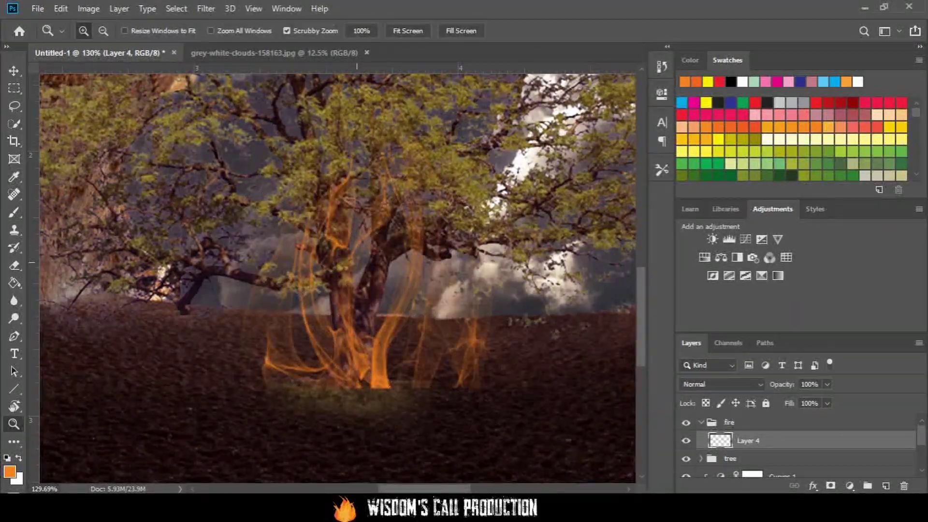
pyautogui.scroll(2, 339, 251)
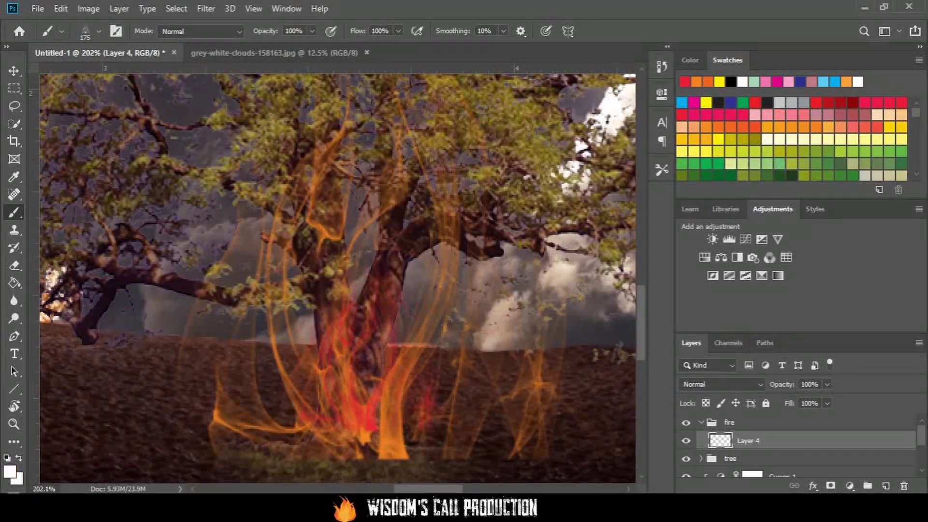
pyautogui.scroll(-5, 338, 252)
pyautogui.scroll(4, 416, 242)
pyautogui.scroll(1, 416, 242)
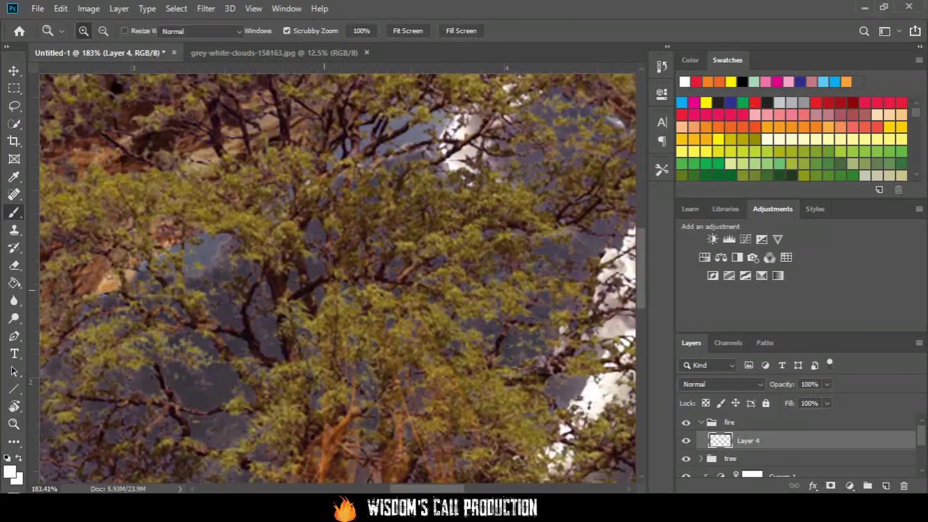
# Step: Stamp white wispy and bright fire flames over the tree's branches
pyautogui.rightClick(279, 267)
pyautogui.press('Return')
pyautogui.click(251, 303)
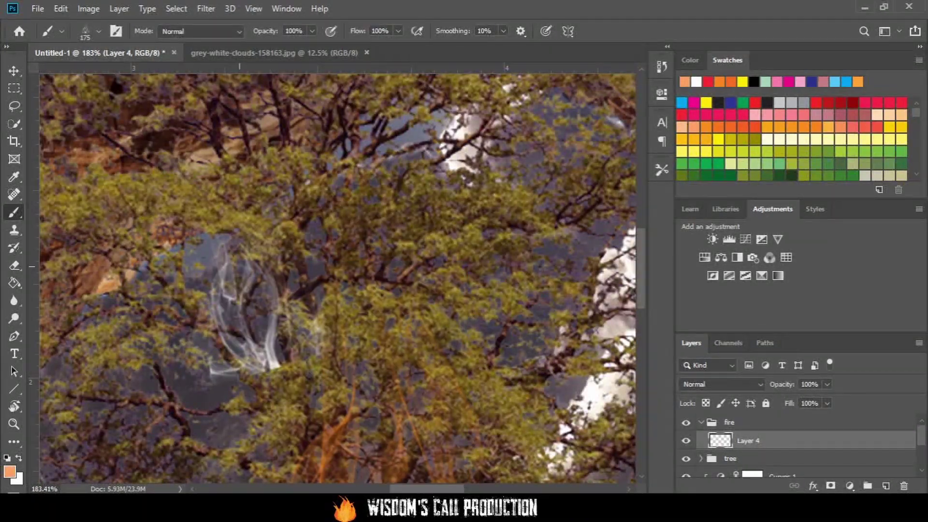
pyautogui.moveTo(338, 242); pyautogui.dragTo(384, 347)
pyautogui.rightClick(372, 227)
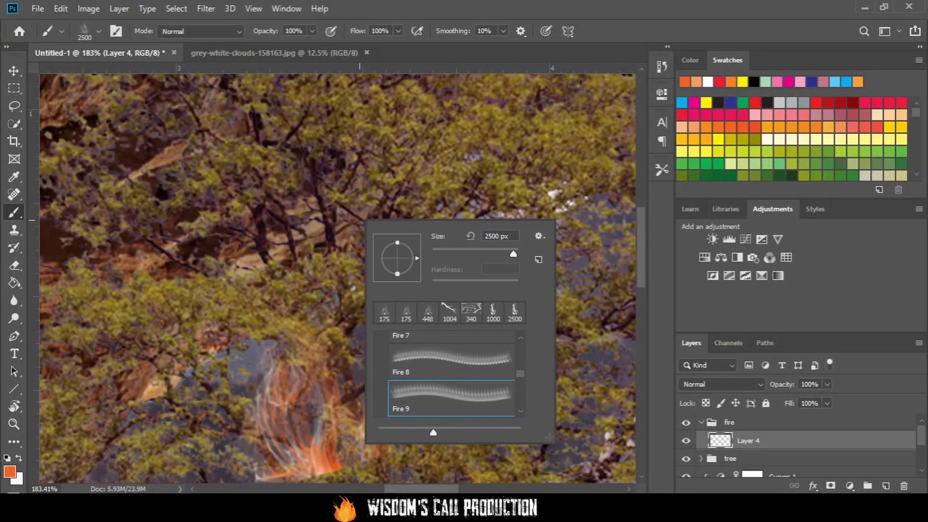
pyautogui.press('Return')
pyautogui.click(285, 208)
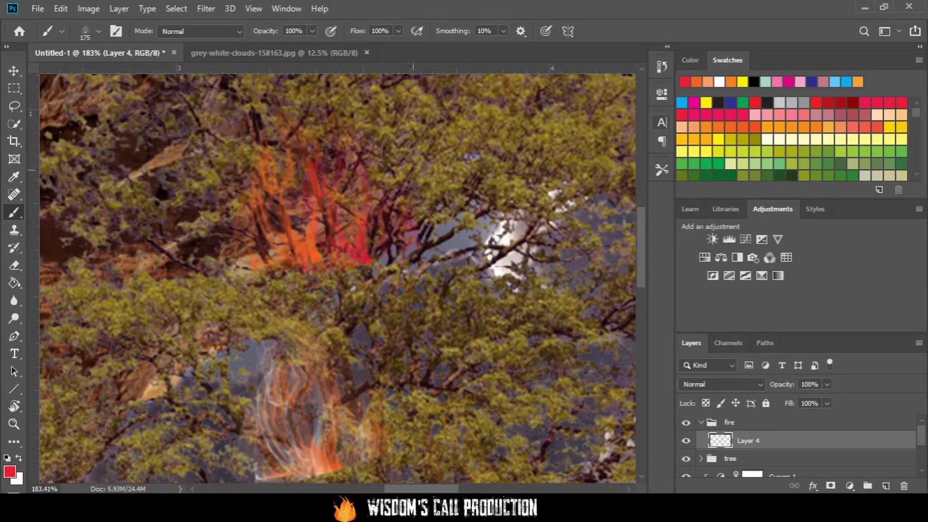
# Step: In orange at 155% zoom, paint flames on the left branch and whitish flames on the left
pyautogui.click(9, 471)
pyautogui.click(595, 87)
pyautogui.rightClick(393, 170)
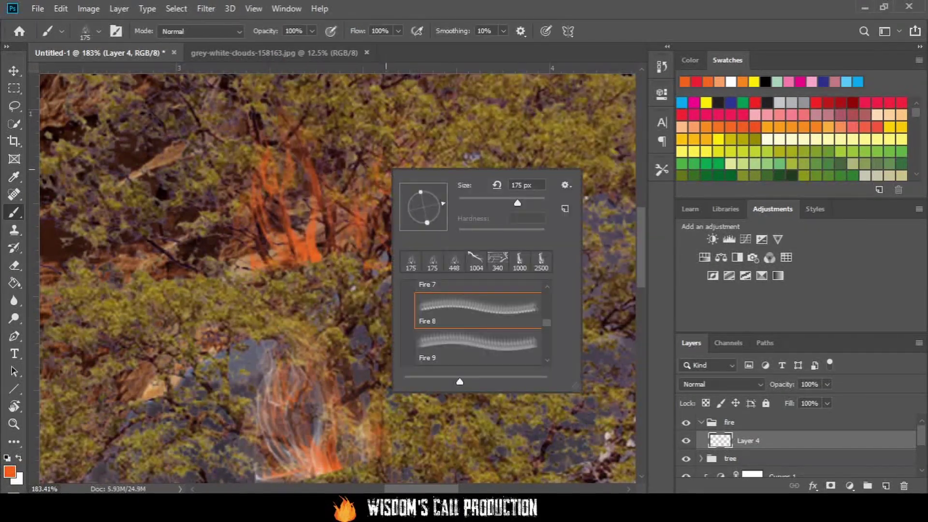
pyautogui.press('Escape')
pyautogui.press('z')
pyautogui.hotkey('ctrl', '0')
pyautogui.moveTo(360, 244); pyautogui.dragTo(397, 244)
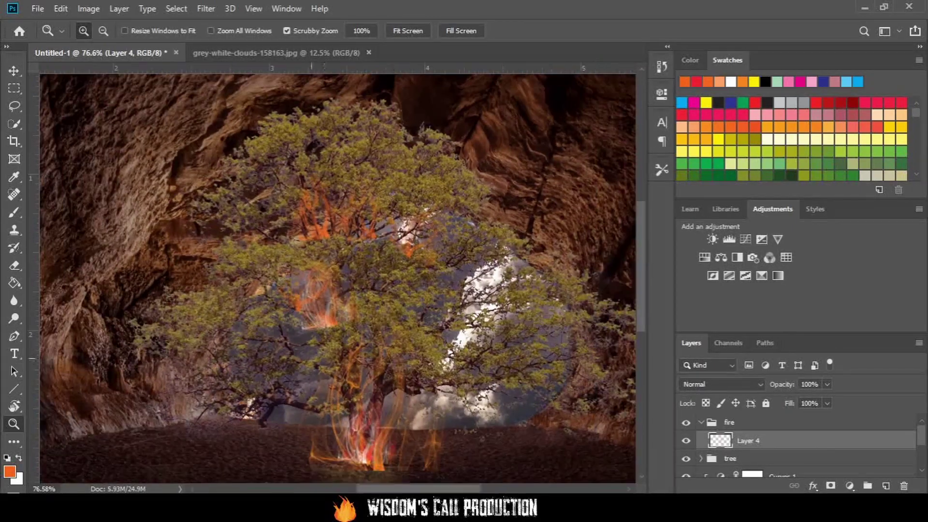
pyautogui.press('b')
pyautogui.rightClick(334, 271)
pyautogui.moveTo(208, 315); pyautogui.dragTo(314, 363)
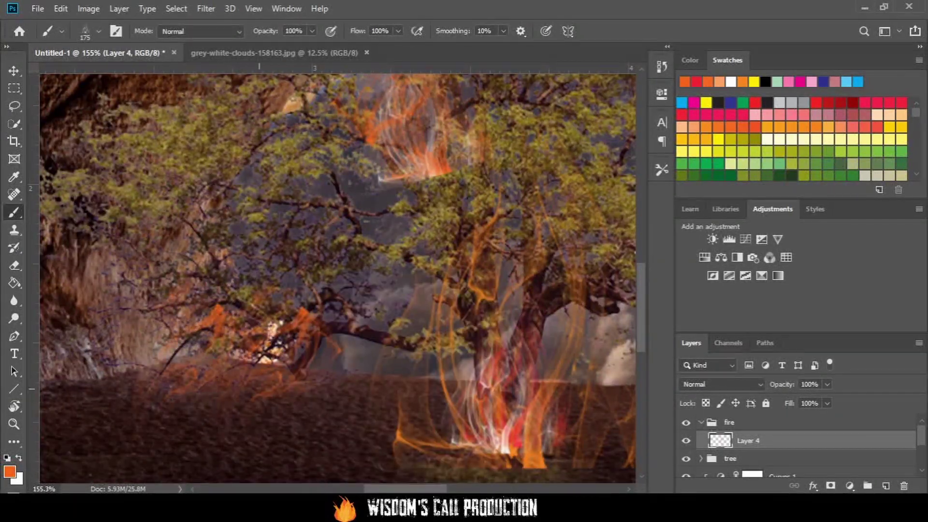
pyautogui.moveTo(208, 261); pyautogui.dragTo(121, 373)
# Step: Lower the brush opacity to 57% and zoom out to 93%
pyautogui.press('5')
pyautogui.press('7')
pyautogui.rightClick(332, 272)
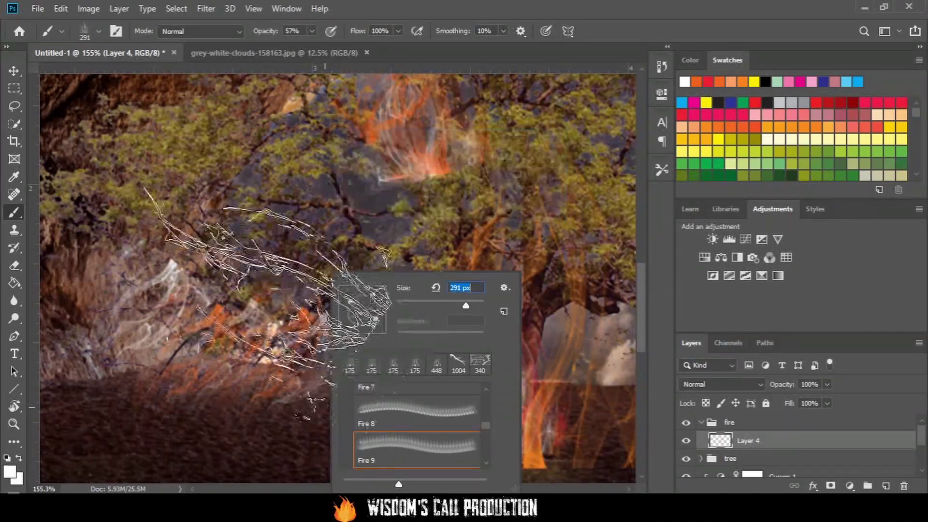
pyautogui.press('Escape')
pyautogui.press('z')
pyautogui.moveTo(290, 333); pyautogui.dragTo(252, 333)
pyautogui.press('b')
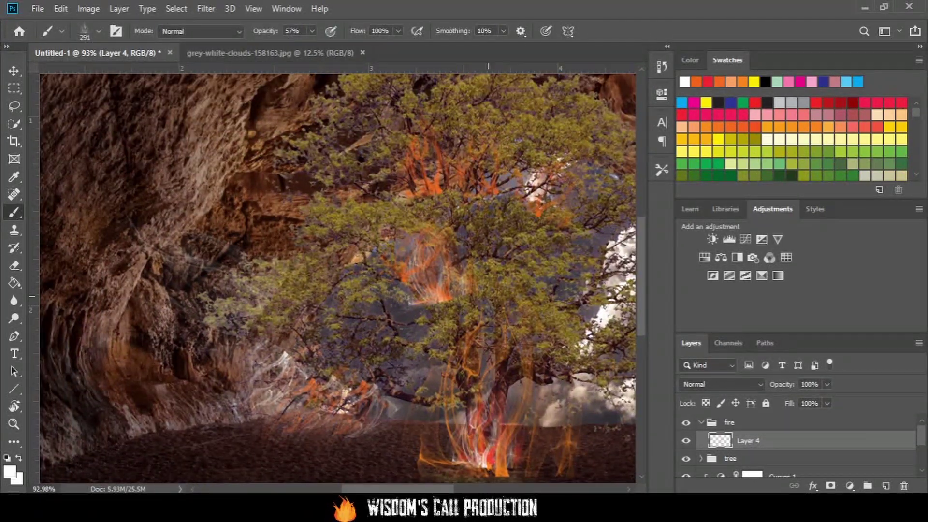
# Step: Paint warm orange flames over the left rock with a 175 px brush
pyautogui.click(696, 82)
pyautogui.press('[')
pyautogui.press('[')
pyautogui.press('[')
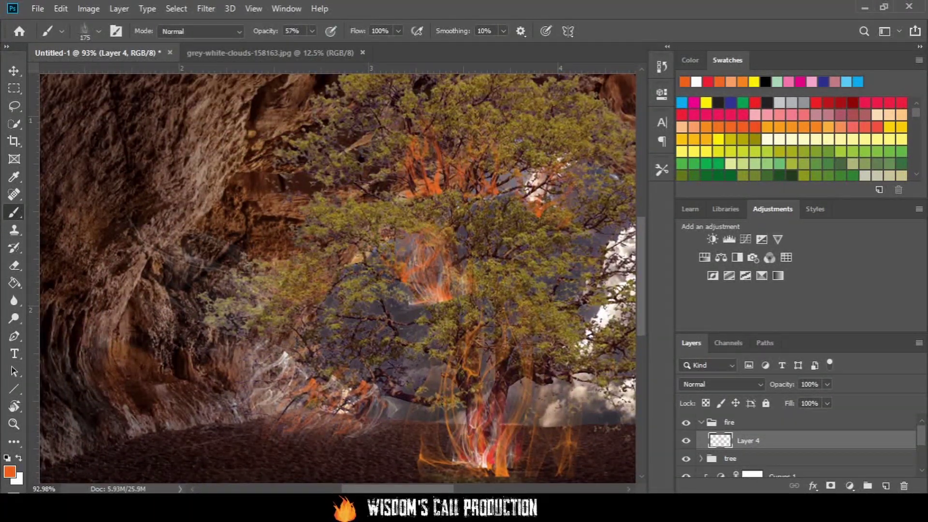
pyautogui.click(10, 472)
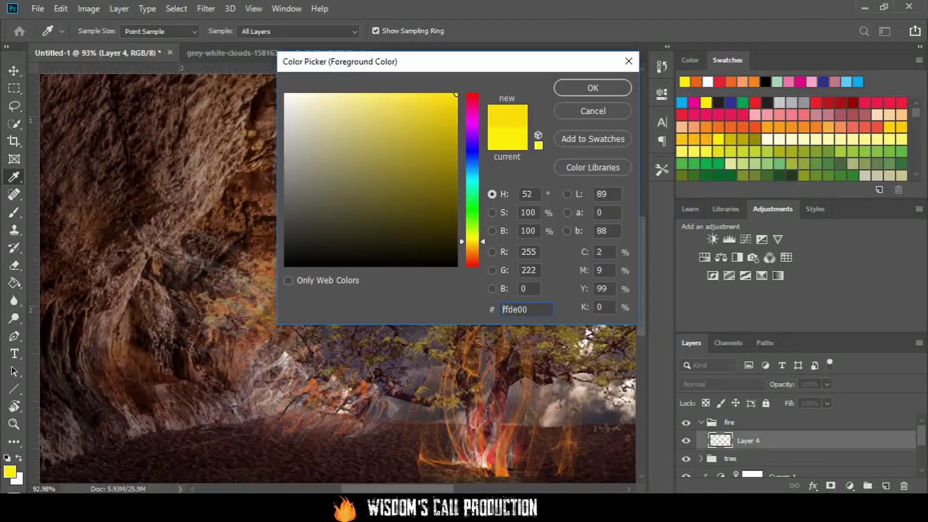
pyautogui.click(590, 87)
pyautogui.rightClick(443, 272)
pyautogui.press('Escape')
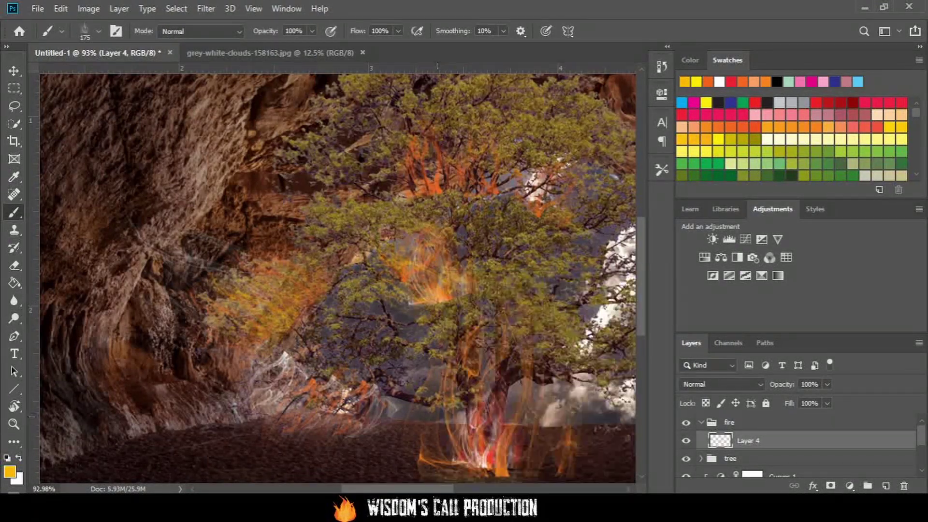
pyautogui.scroll(3, 338, 276)
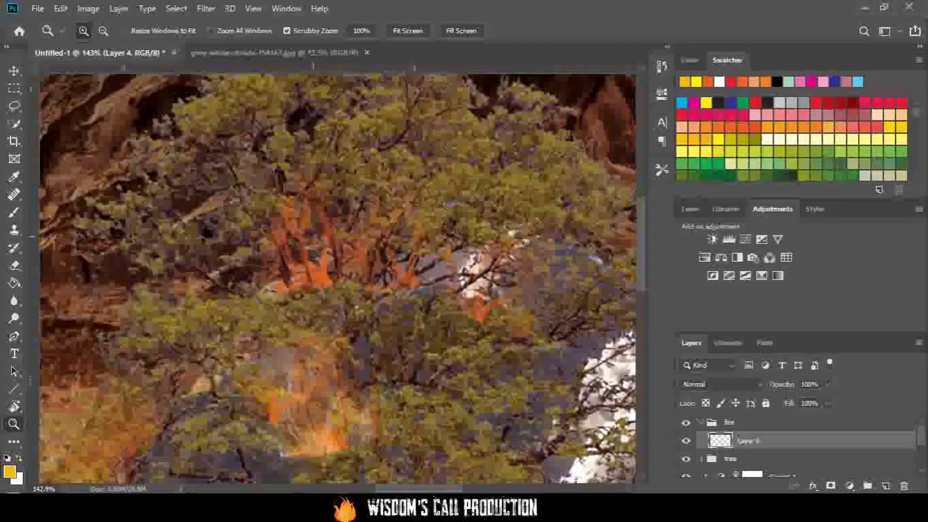
pyautogui.moveTo(111, 232); pyautogui.dragTo(218, 315)
# Step: Stamp orange flames across the upper tree with the Fire 12 brush at 300 px
pyautogui.rightClick(172, 242)
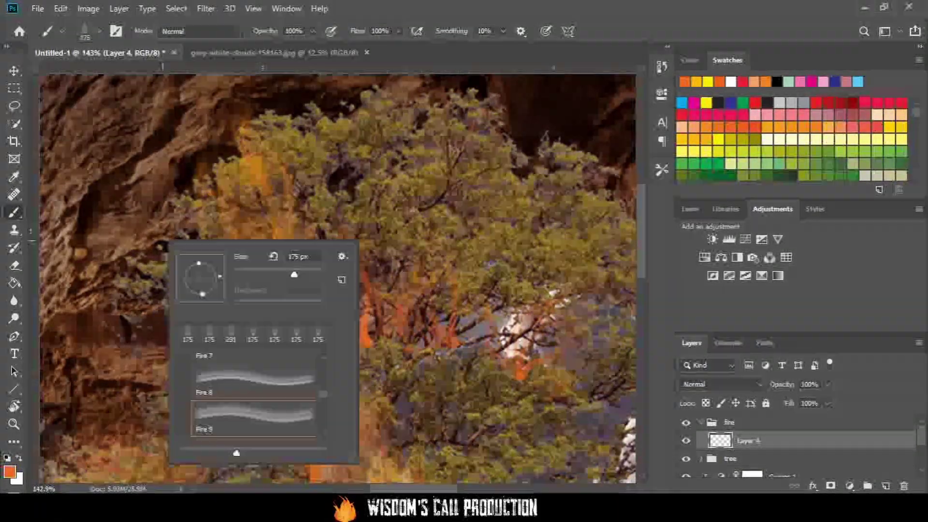
pyautogui.press('Escape')
pyautogui.scroll(-3, 381, 271)
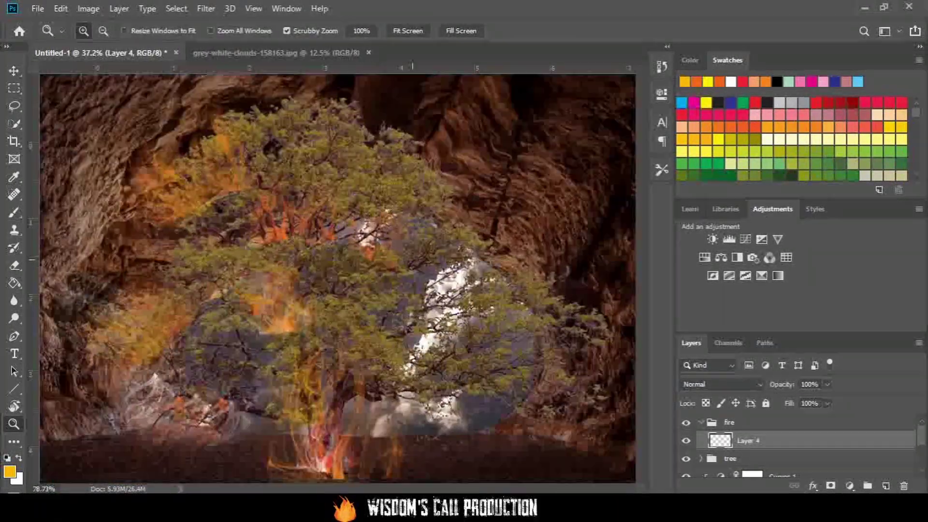
pyautogui.rightClick(380, 271)
pyautogui.press('Escape')
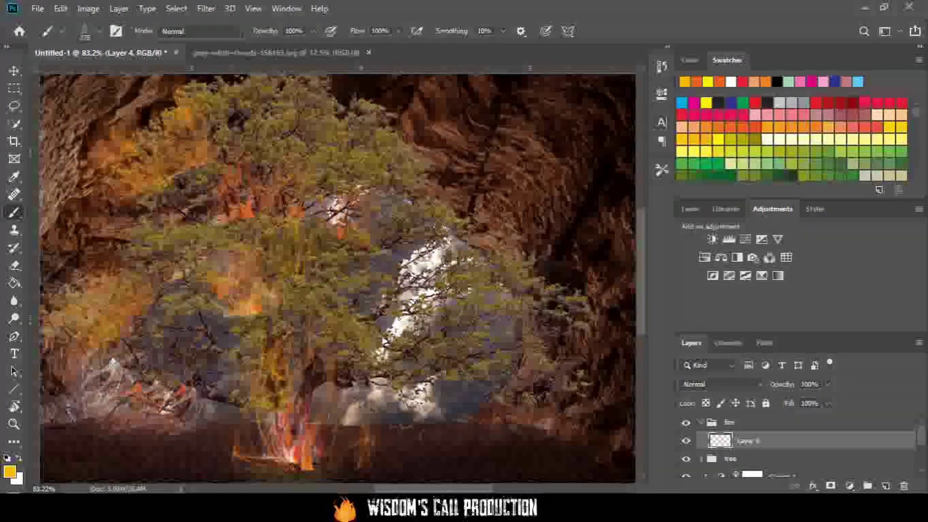
pyautogui.rightClick(484, 270)
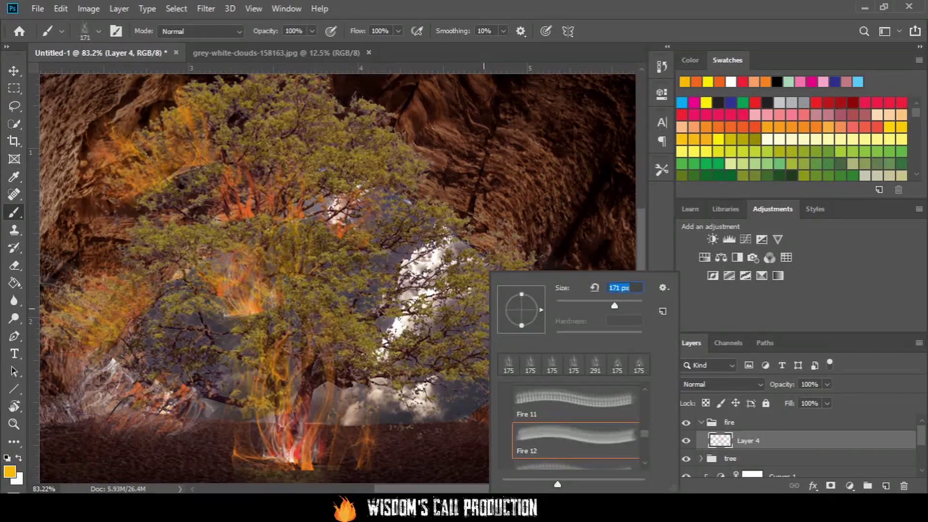
pyautogui.press('Return')
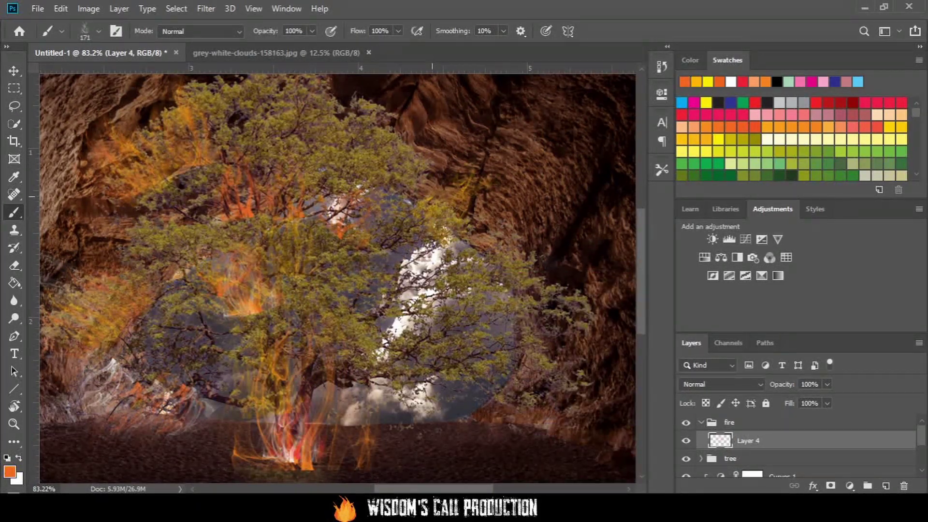
pyautogui.press(']')
pyautogui.press(']')
pyautogui.press(']')
pyautogui.click(433, 196)
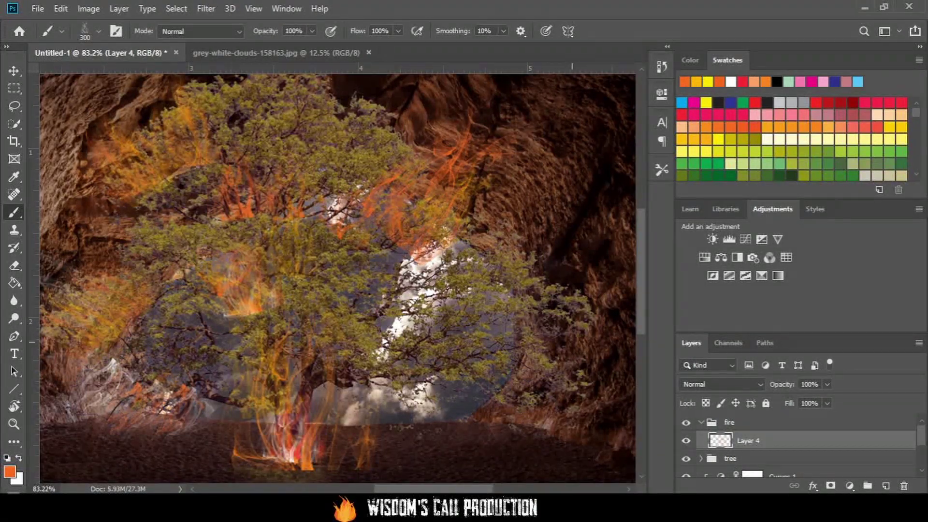
# Step: Set brush opacity to 15% and choose the Fire 17 brush preset
pyautogui.press('1')
pyautogui.press('5')
pyautogui.rightClick(419, 175)
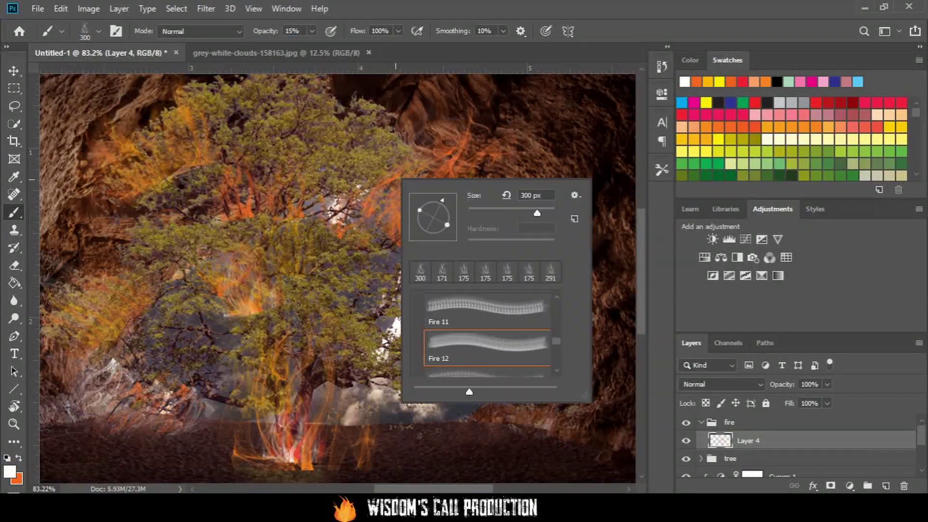
pyautogui.press('Escape')
pyautogui.rightClick(299, 241)
pyautogui.scroll(-3, 392, 396)
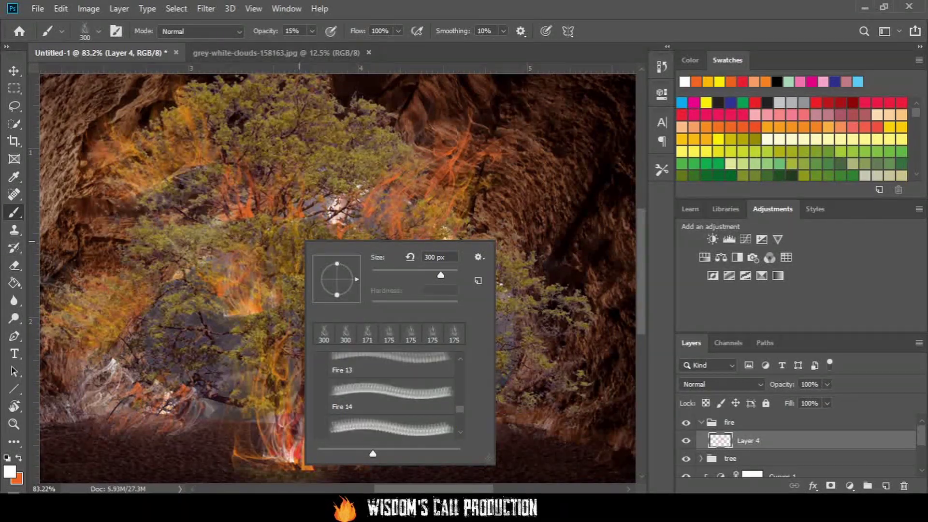
pyautogui.scroll(-2, 391, 396)
pyautogui.click(392, 384)
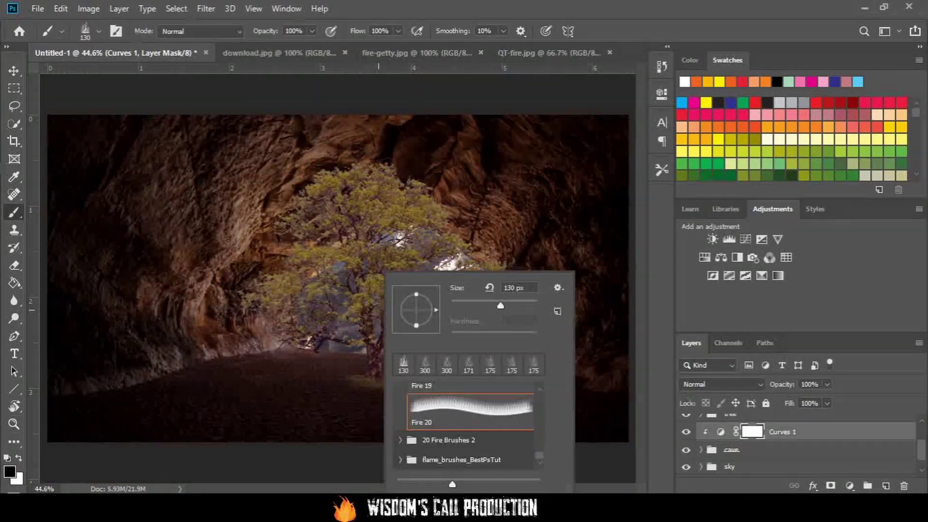
# Step: Pick a 150-pixel Soft Round brush and test a stroke at the tree base, then undo it
pyautogui.scroll(5, 467, 426)
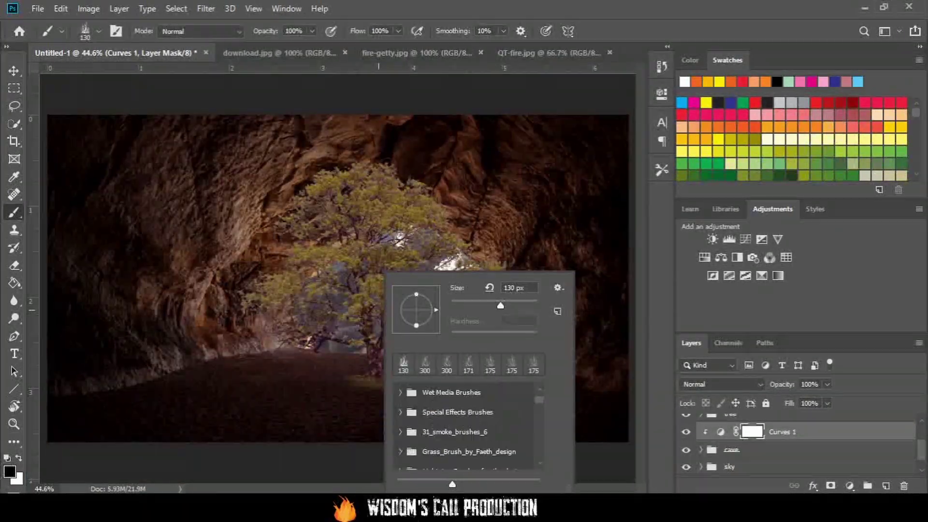
pyautogui.scroll(10, 467, 425)
pyautogui.click(264, 311)
pyautogui.rightClick(387, 273)
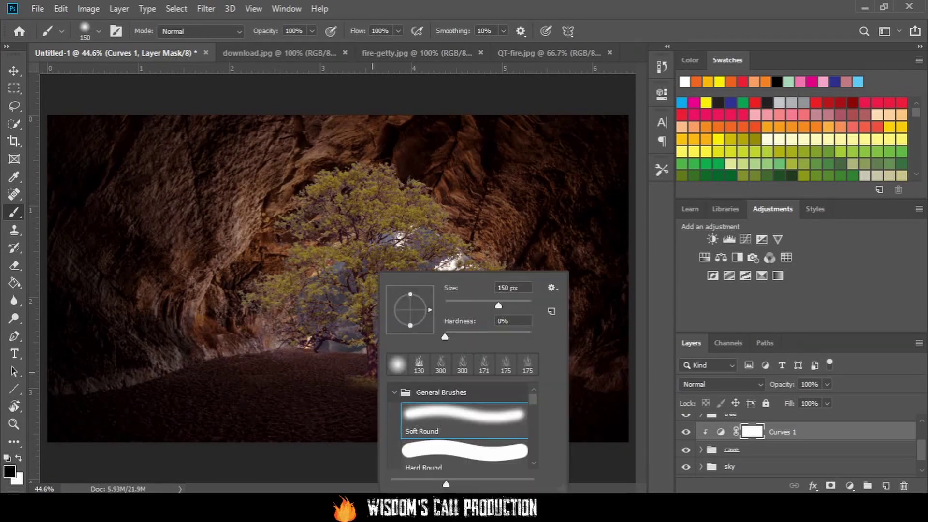
pyautogui.click(471, 415)
pyautogui.click(348, 377)
pyautogui.hotkey('ctrl', 'z')
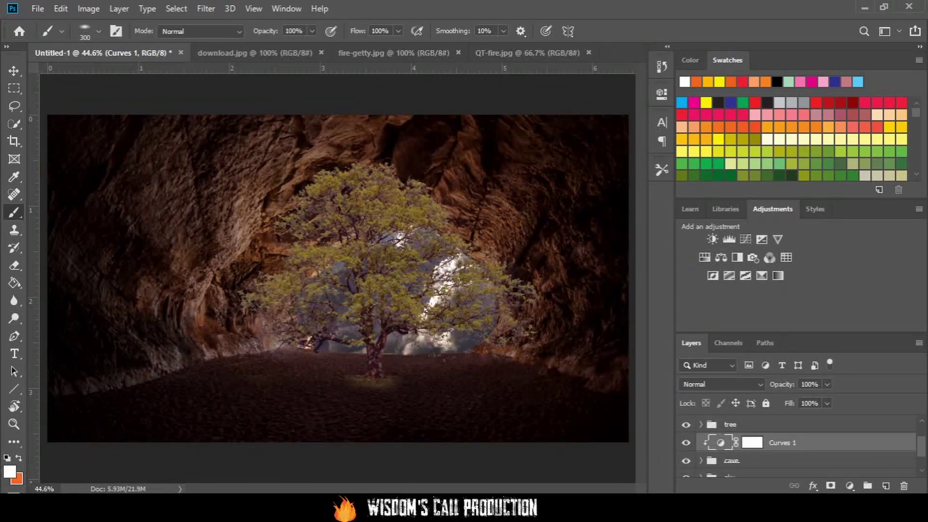
# Step: Set the brush opacity to 35%, swap the paint colour to black and enlarge the brush
pyautogui.press('3')
pyautogui.press('5')
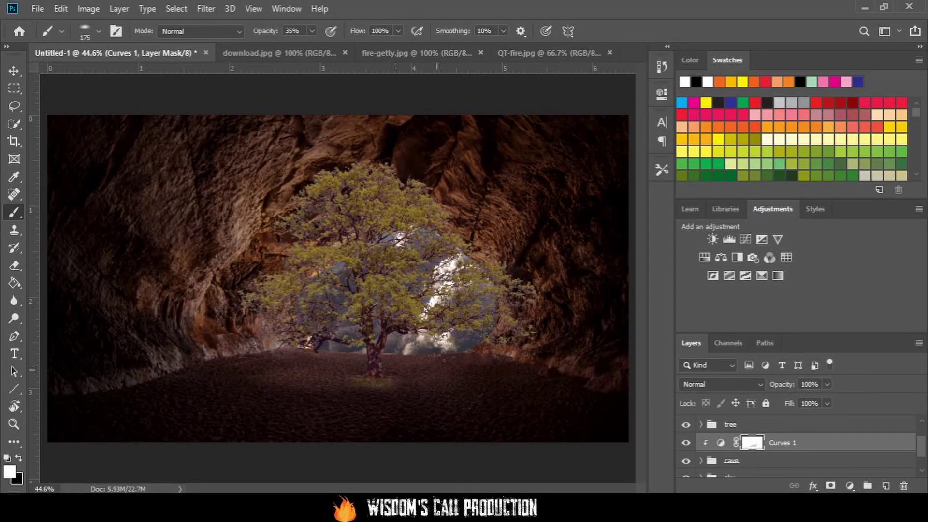
pyautogui.press('x')
pyautogui.press(']')
pyautogui.press(']')
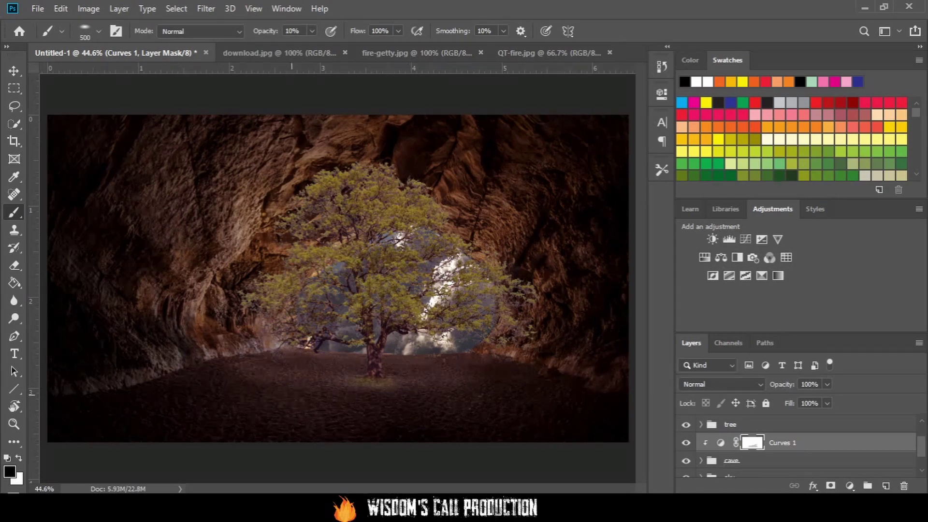
# Step: Add an orange Solid Color fill layer blended in Soft Light
pyautogui.click(849, 486)
pyautogui.click(870, 271)
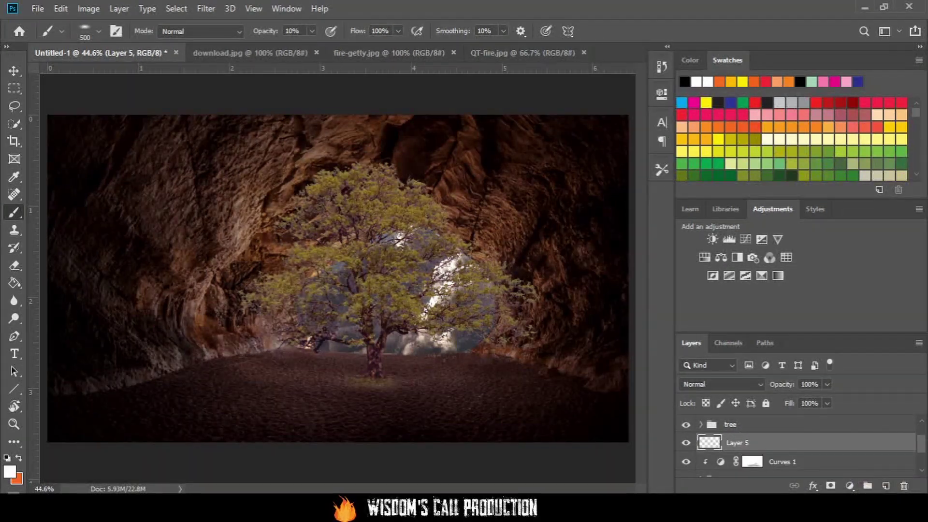
pyautogui.press('Return')
pyautogui.press('b')
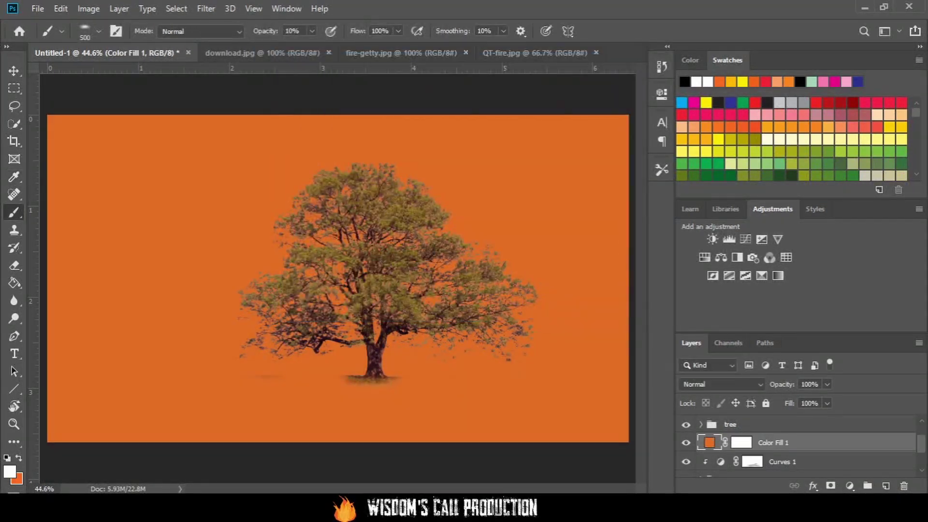
# Step: Paint the fill layer's mask with a soft brush and set its opacity to 84%
pyautogui.click(720, 384)
pyautogui.click(726, 327)
pyautogui.rightClick(312, 273)
pyautogui.press('Return')
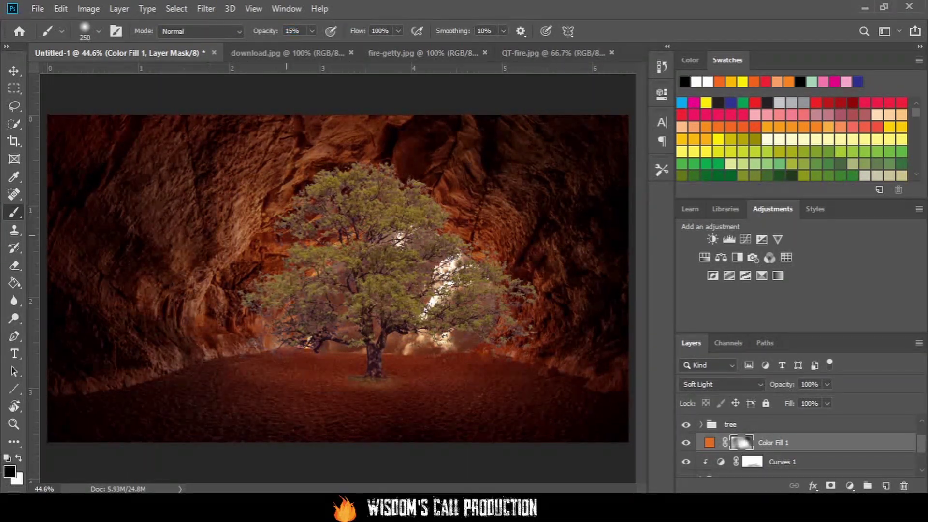
pyautogui.click(810, 384)
pyautogui.write('84')
pyautogui.press('Return')
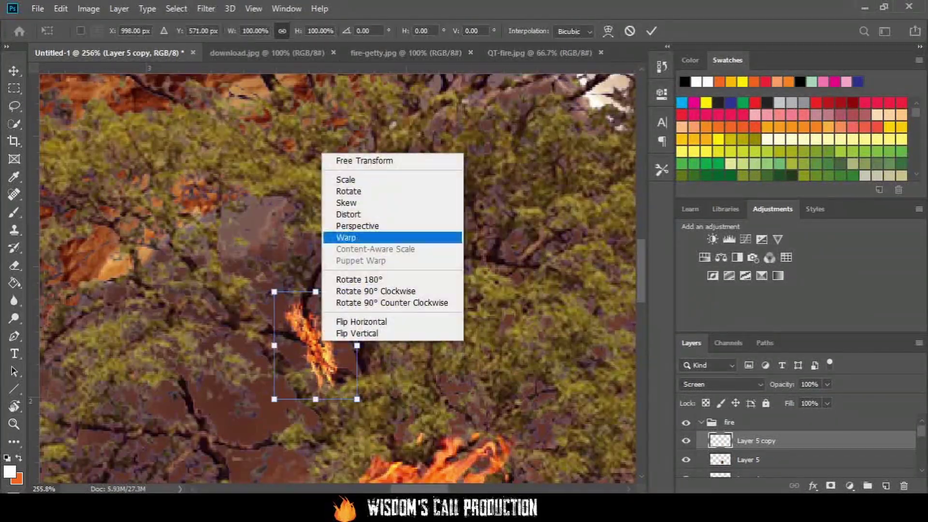
# Step: Warp the small flame by bending its lower-right corner upward and apply it
pyautogui.click(346, 238)
pyautogui.moveTo(357, 399); pyautogui.dragTo(373, 382)
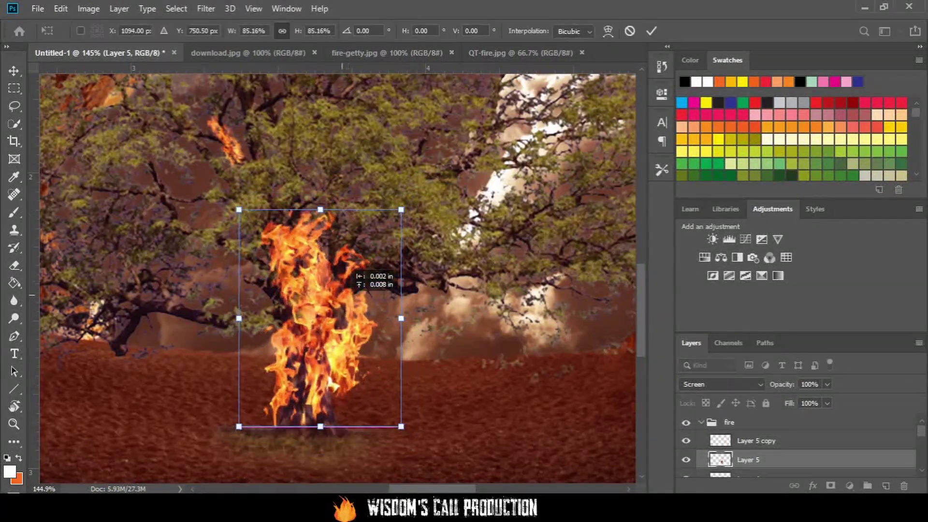
pyautogui.press('Return')
pyautogui.press('z')
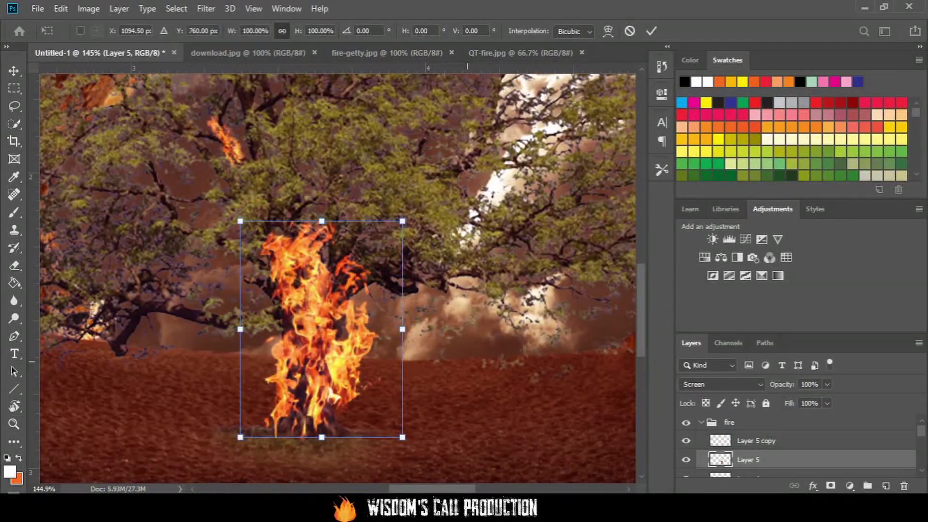
# Step: Duplicate the fire, move it left onto the branch and warp it along the branch
pyautogui.hotkey('ctrl', 'alt', 't')
pyautogui.moveTo(314, 309); pyautogui.dragTo(167, 305)
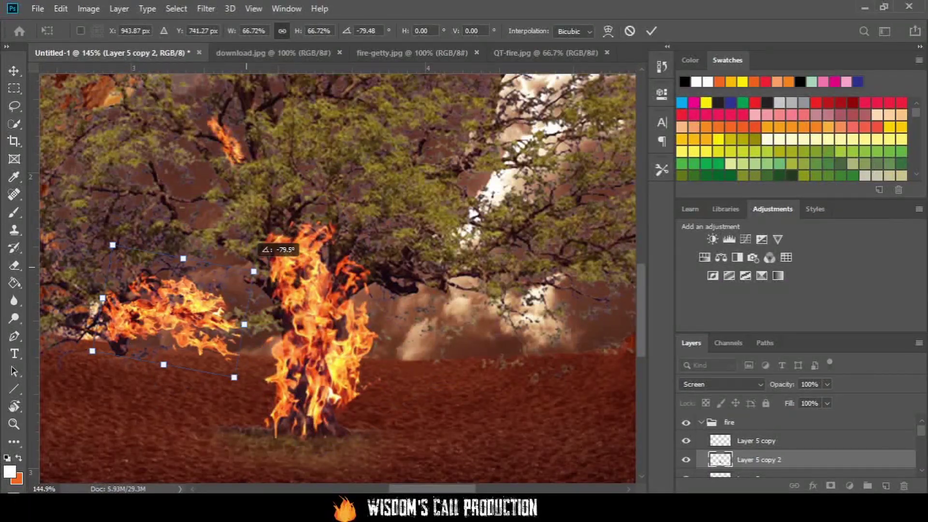
pyautogui.rightClick(220, 300)
pyautogui.click(249, 372)
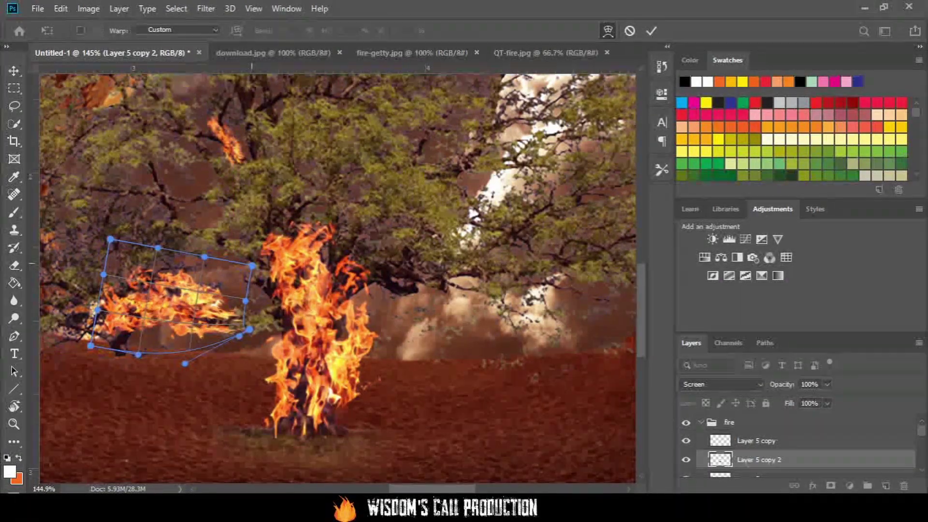
pyautogui.moveTo(253, 265); pyautogui.dragTo(297, 280)
pyautogui.press('Return')
# Step: Duplicate the small flame twice, placing two more copies in the upper branches
pyautogui.scroll(5, 290, 278)
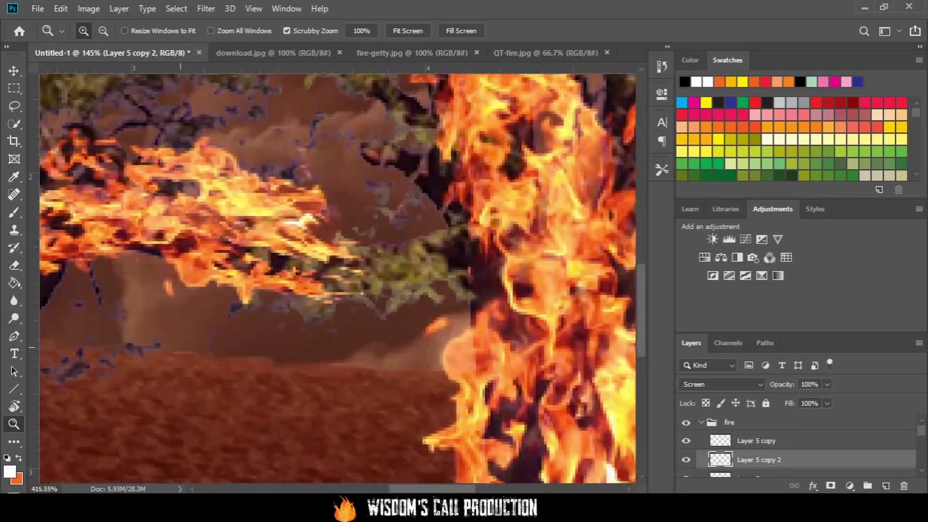
pyautogui.scroll(-5, 290, 278)
pyautogui.scroll(3, 290, 278)
pyautogui.hotkey('ctrl', 'j')
pyautogui.hotkey('ctrl', 't')
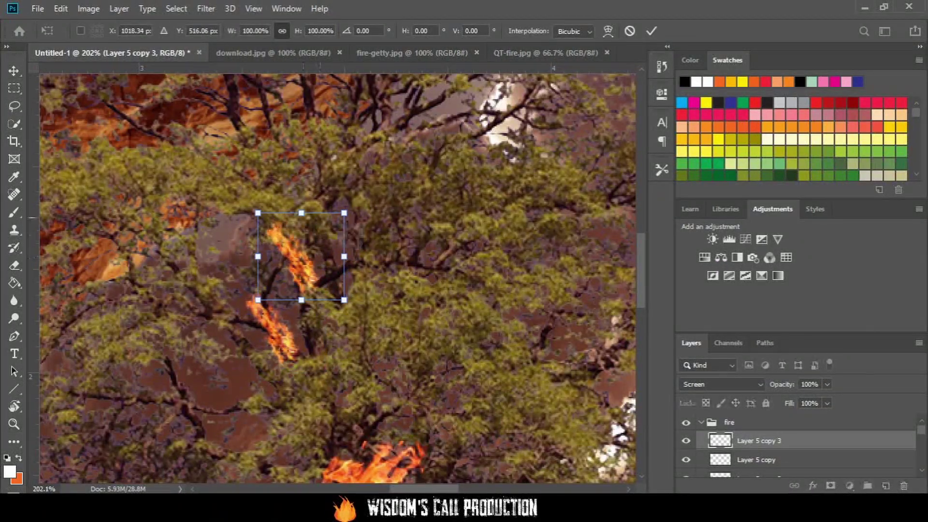
pyautogui.press('Return')
pyautogui.hotkey('ctrl', 'j')
pyautogui.hotkey('ctrl', 't')
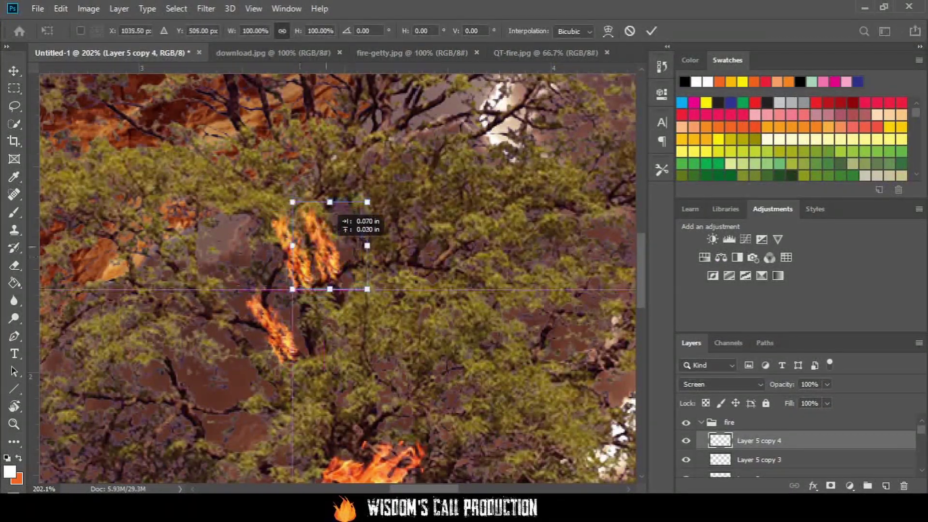
pyautogui.press('Return')
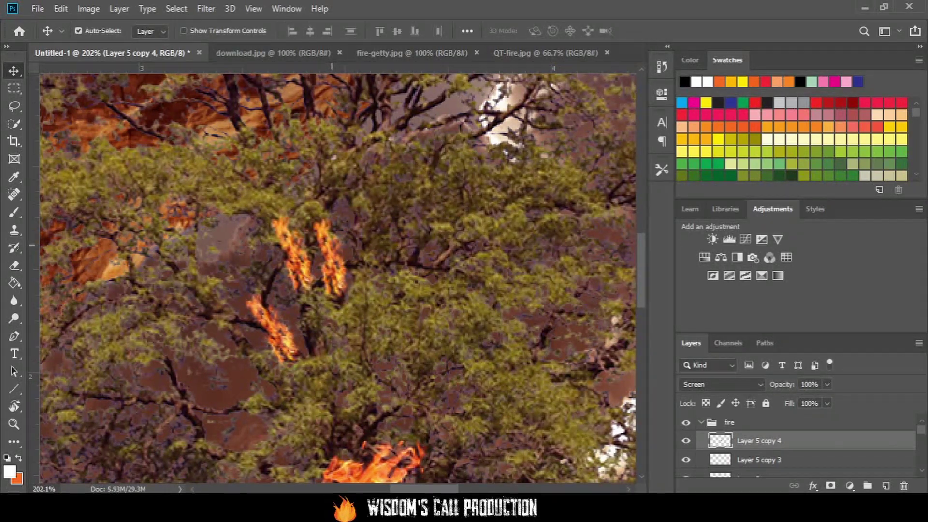
pyautogui.click(399, 53)
# Step: Paste the fire-getty flames into the composite and enlarge them
pyautogui.click(111, 53)
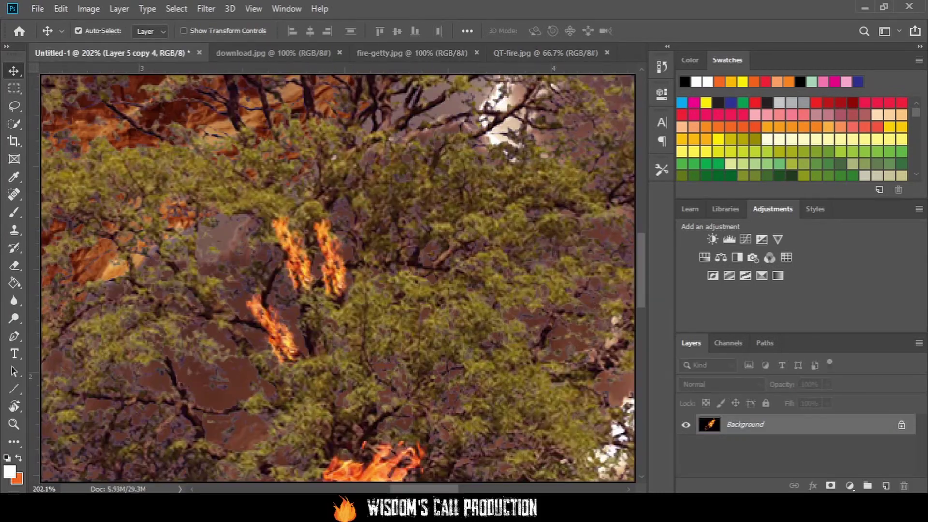
pyautogui.hotkey('ctrl', 'v')
pyautogui.hotkey('ctrl', 't')
pyautogui.moveTo(473, 261)
pyautogui.mouseDown()
pyautogui.moveTo(326, 408)
pyautogui.moveTo(100, 156)
pyautogui.mouseUp()
pyautogui.press('Return')
pyautogui.press('z')
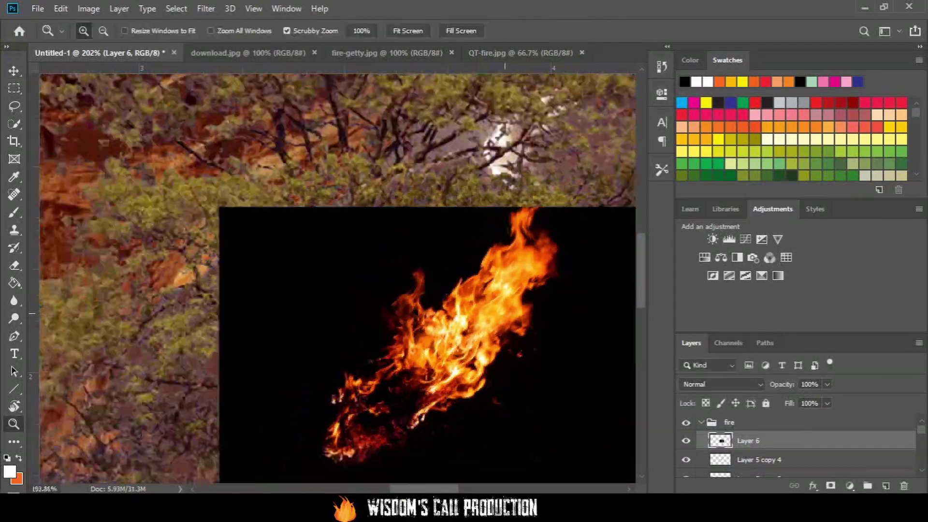
pyautogui.moveTo(339, 271); pyautogui.dragTo(290, 270)
# Step: Blend the pasted fire in Screen mode, rotate it into the crown and lower its opacity
pyautogui.click(720, 384)
pyautogui.click(697, 266)
pyautogui.hotkey('ctrl', 't')
pyautogui.scroll(-3, 338, 278)
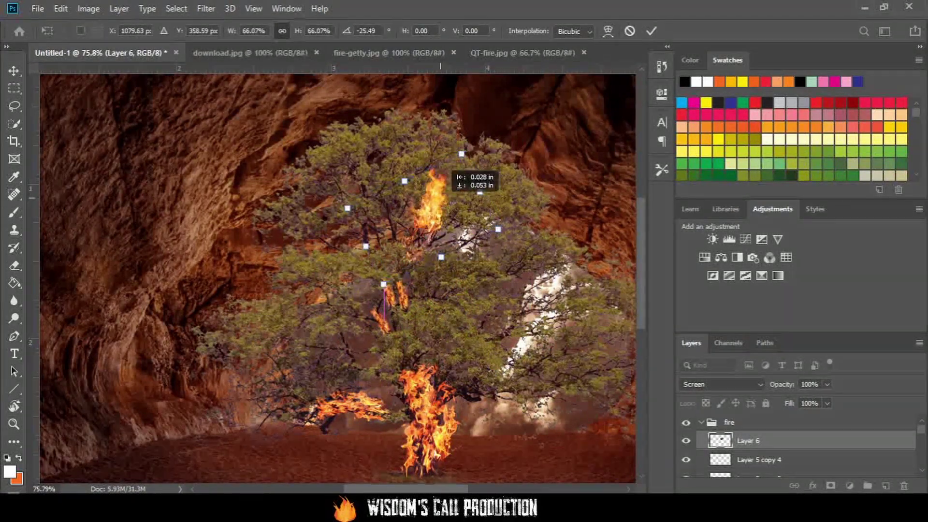
pyautogui.press('Return')
pyautogui.press('z')
pyautogui.scroll(5, 339, 278)
pyautogui.press('1')
pyautogui.press('9')
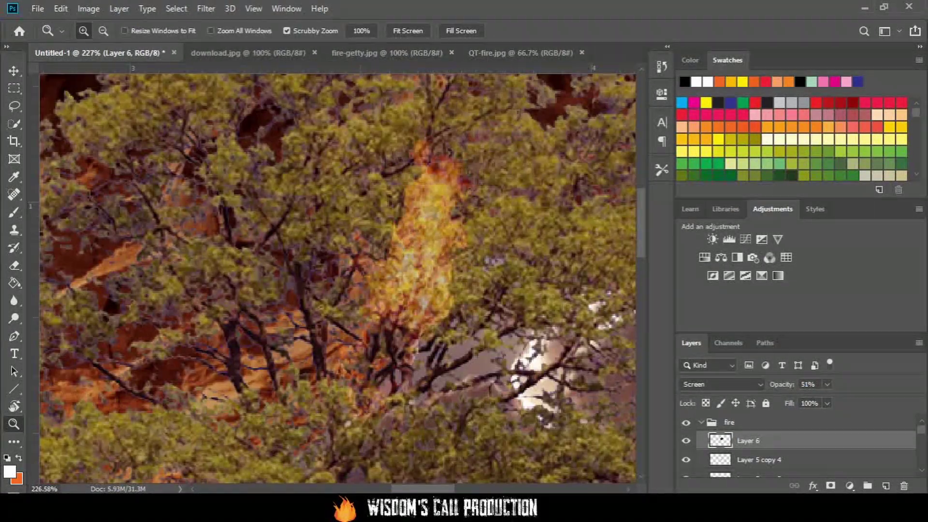
# Step: Duplicate the crown fire to the left, rotate and shrink it, and shift a small flame up-left
pyautogui.moveTo(425, 218); pyautogui.dragTo(321, 218)
pyautogui.hotkey('ctrl', 't')
pyautogui.moveTo(503, 146)
pyautogui.mouseDown()
pyautogui.moveTo(437, 285)
pyautogui.moveTo(319, 259)
pyautogui.mouseUp()
pyautogui.press('Return')
pyautogui.press('z')
pyautogui.scroll(-5, 339, 278)
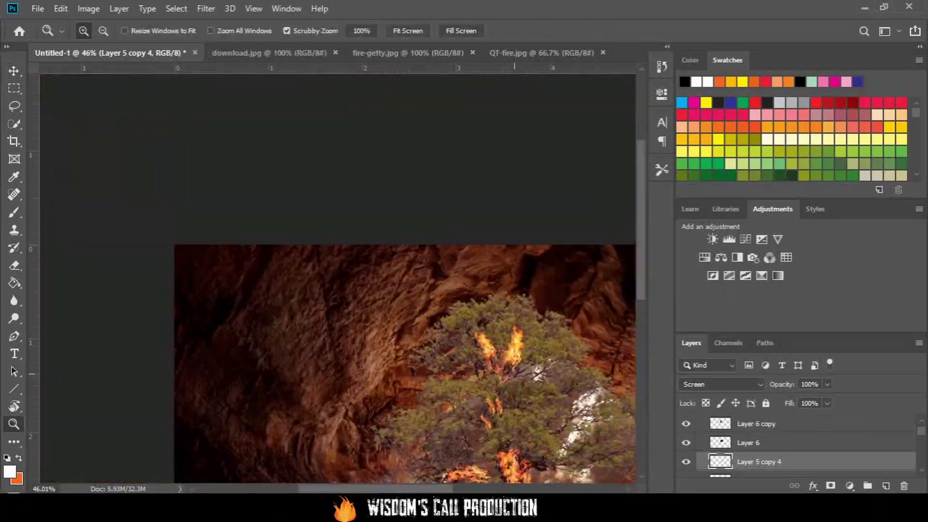
pyautogui.press('v')
pyautogui.moveTo(238, 230)
pyautogui.mouseDown()
pyautogui.moveTo(213, 162)
pyautogui.moveTo(198, 174)
pyautogui.mouseUp()
# Step: Select the left branch flame's layer and start re-warping it
pyautogui.scroll(5, 213, 162)
pyautogui.scroll(-5, 338, 278)
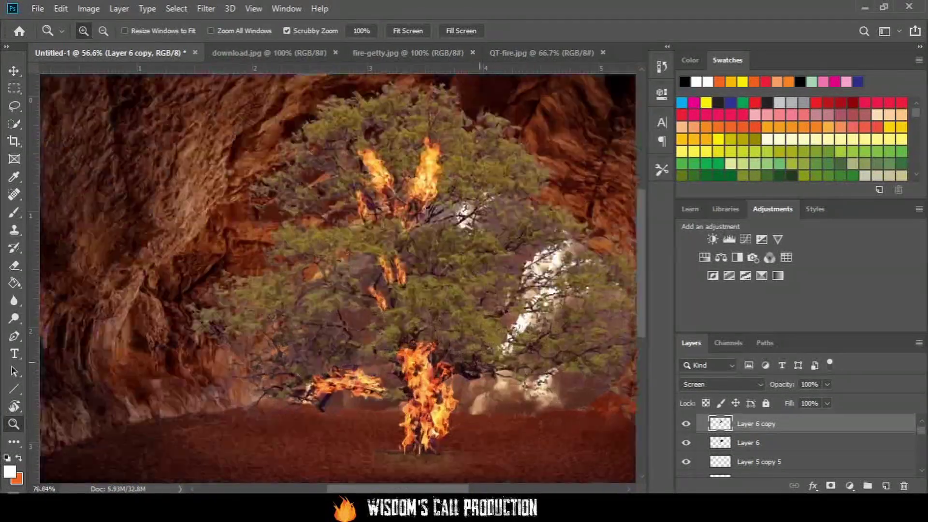
pyautogui.scroll(2, 339, 278)
pyautogui.rightClick(325, 202)
pyautogui.click(374, 218)
pyautogui.hotkey('ctrl', 't')
pyautogui.rightClick(325, 143)
pyautogui.click(348, 230)
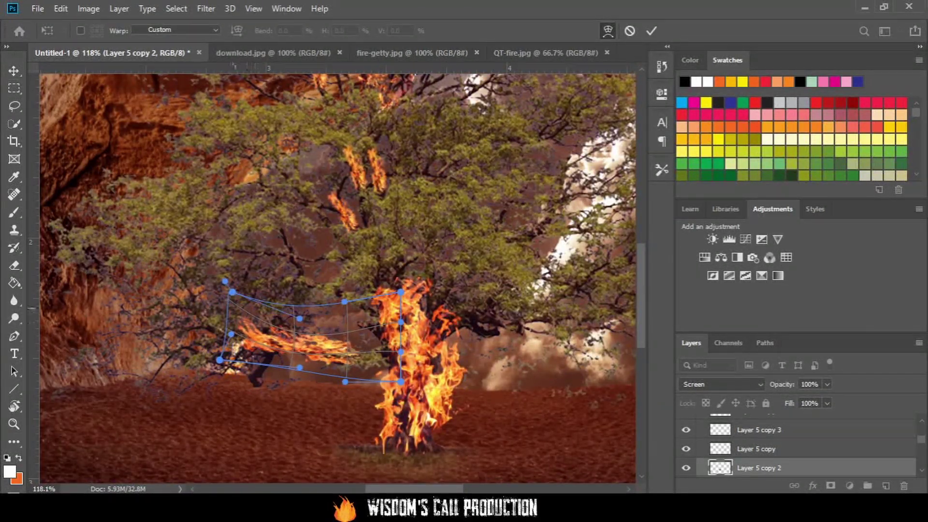
# Step: Duplicate the branch flame up into the tree and warp a copy along a branch
pyautogui.press('Return')
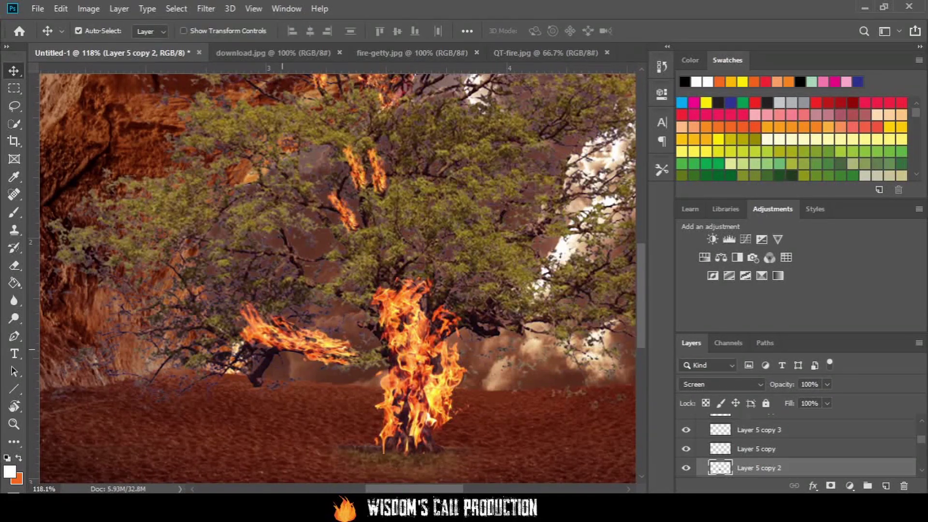
pyautogui.hotkey('ctrl', 'j')
pyautogui.hotkey('ctrl', 't')
pyautogui.moveTo(342, 207)
pyautogui.mouseDown()
pyautogui.moveTo(290, 242)
pyautogui.moveTo(319, 242)
pyautogui.moveTo(294, 227)
pyautogui.mouseUp()
pyautogui.hotkey('ctrl', 't')
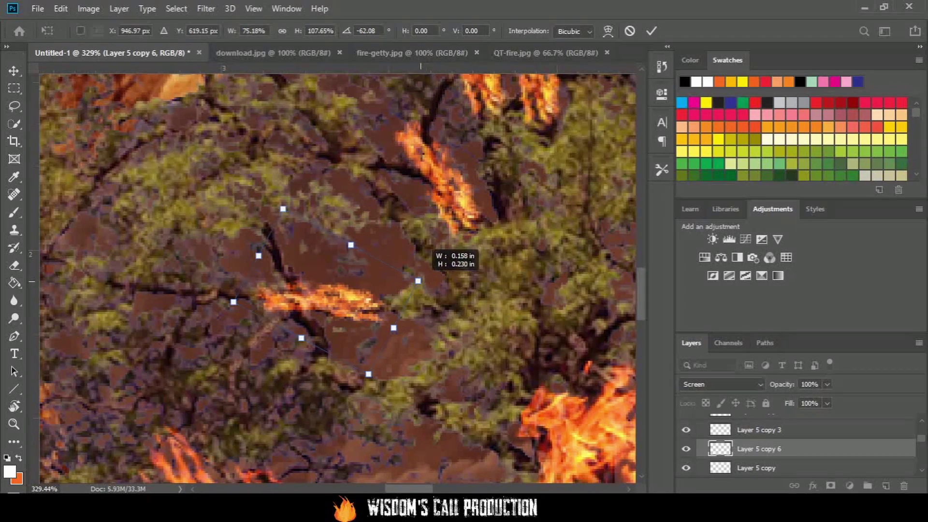
pyautogui.moveTo(418, 281); pyautogui.dragTo(434, 286)
pyautogui.rightClick(398, 294)
pyautogui.click(426, 352)
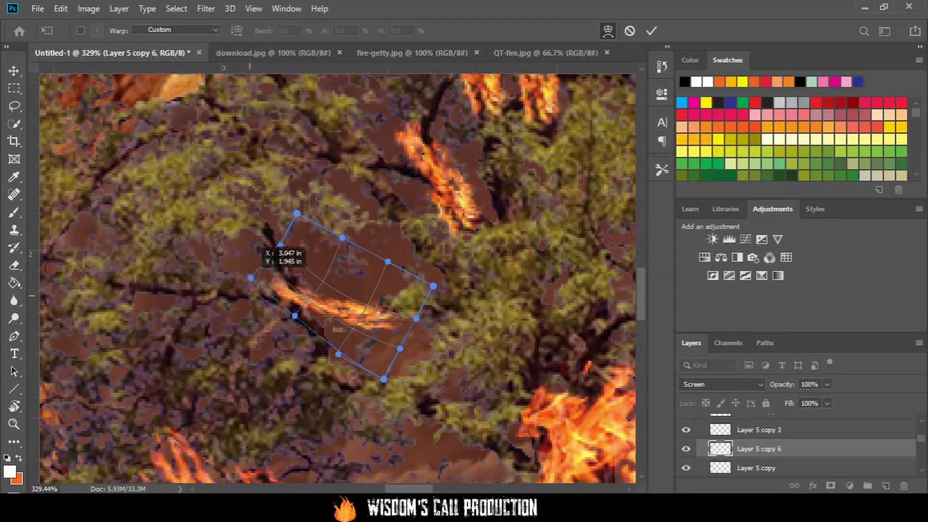
pyautogui.press('Return')
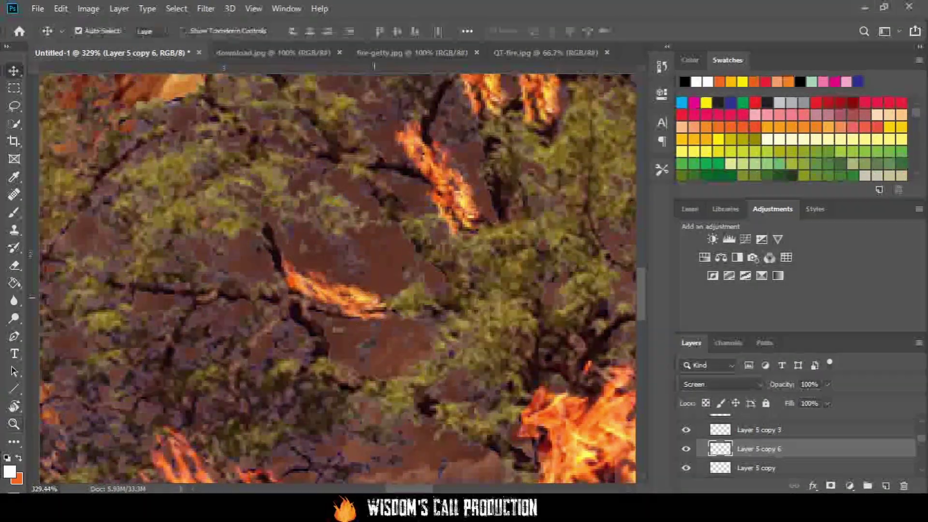
# Step: Duplicate the warped flame and move the copy left across the tree
pyautogui.hotkey('ctrl', 'j')
pyautogui.hotkey('ctrl', 't')
pyautogui.moveTo(372, 261)
pyautogui.mouseDown()
pyautogui.moveTo(249, 252)
pyautogui.moveTo(286, 251)
pyautogui.mouseUp()
pyautogui.press('Return')
pyautogui.press('z')
pyautogui.scroll(-5, 338, 278)
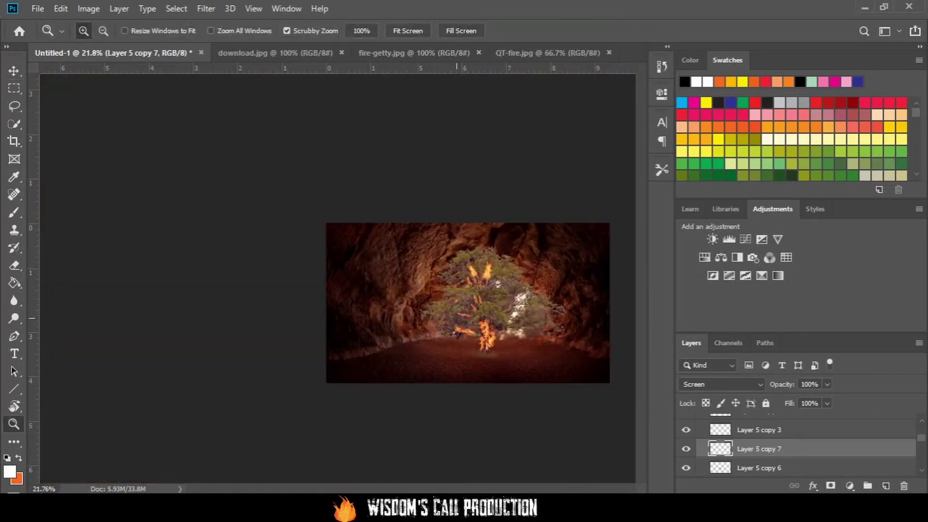
pyautogui.scroll(5, 339, 278)
pyautogui.scroll(3, 338, 278)
pyautogui.scroll(-2, 339, 278)
# Step: Duplicate the trunk fire and rotate the copy sideways onto a branch
pyautogui.hotkey('ctrl', 'j')
pyautogui.hotkey('ctrl', 't')
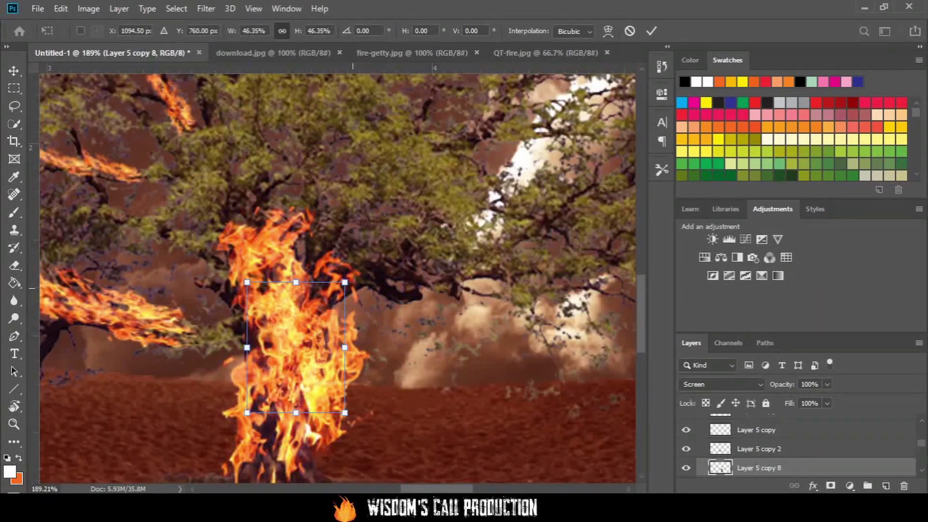
pyautogui.moveTo(455, 309)
pyautogui.mouseDown()
pyautogui.moveTo(450, 285)
pyautogui.moveTo(491, 321)
pyautogui.mouseUp()
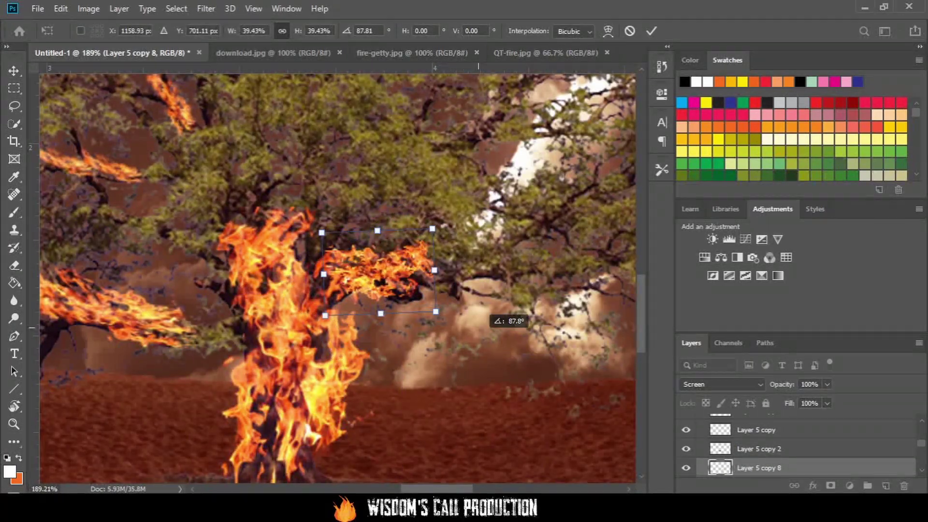
pyautogui.press('Return')
pyautogui.press('6')
pyautogui.keyDown('alt'); pyautogui.scroll(2, 490, 322); pyautogui.keyUp('alt')
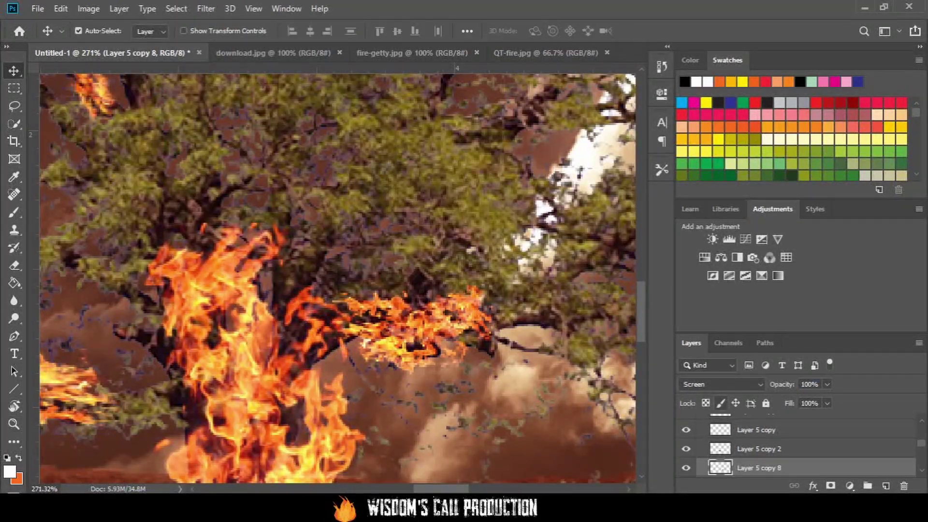
pyautogui.click(720, 384)
# Step: Warp the right branch flame so it bends along its branch
pyautogui.hotkey('ctrl', 't')
pyautogui.rightClick(432, 125)
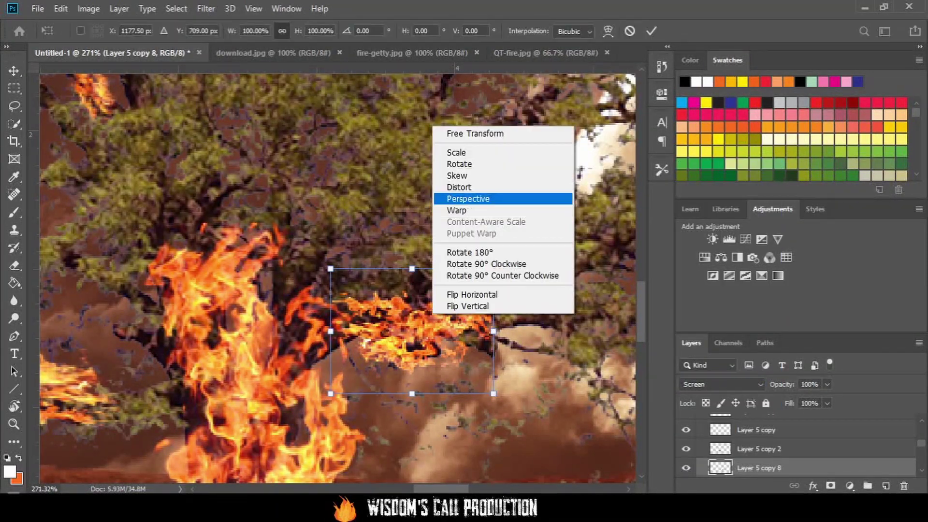
pyautogui.click(454, 209)
pyautogui.moveTo(331, 394); pyautogui.dragTo(340, 364)
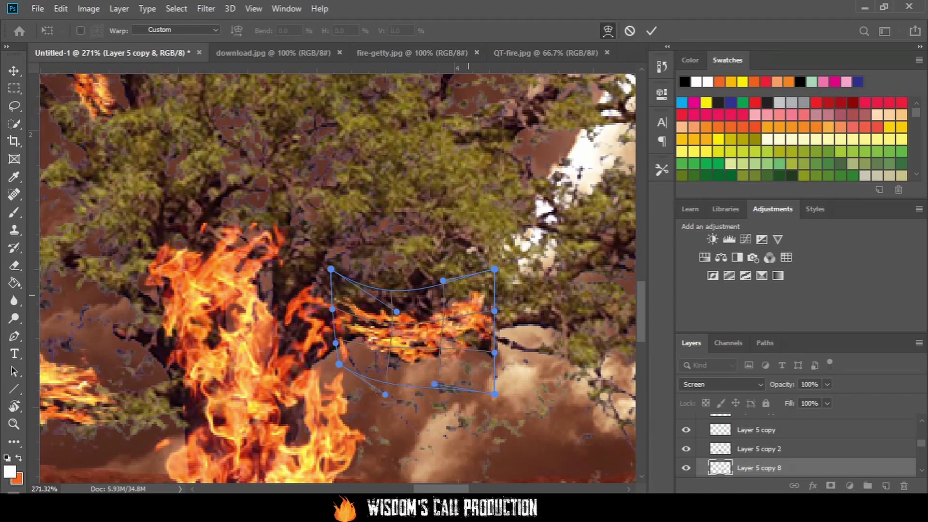
pyautogui.press('Return')
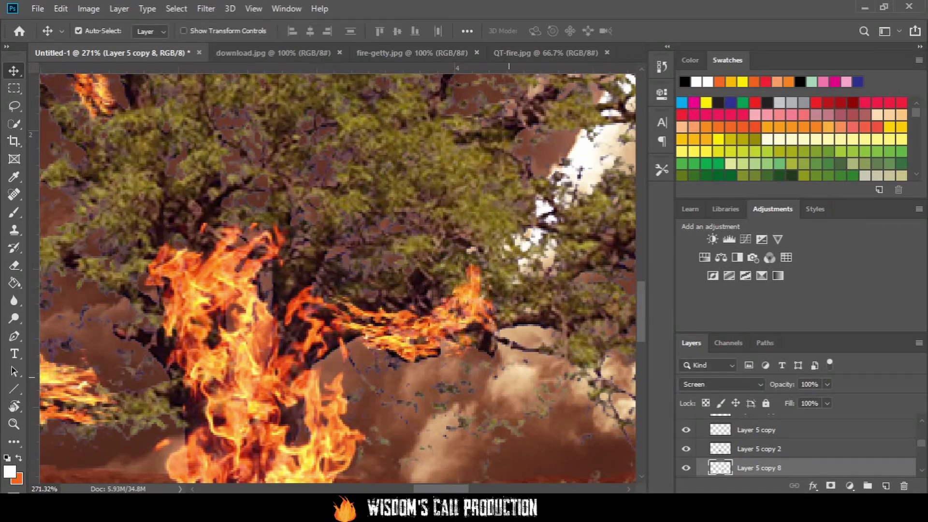
pyautogui.keyDown('alt'); pyautogui.scroll(-5, 338, 278); pyautogui.keyUp('alt')
# Step: Duplicate the flame for another branch and warp it upward along that branch
pyautogui.hotkey('ctrl', 'alt', 't')
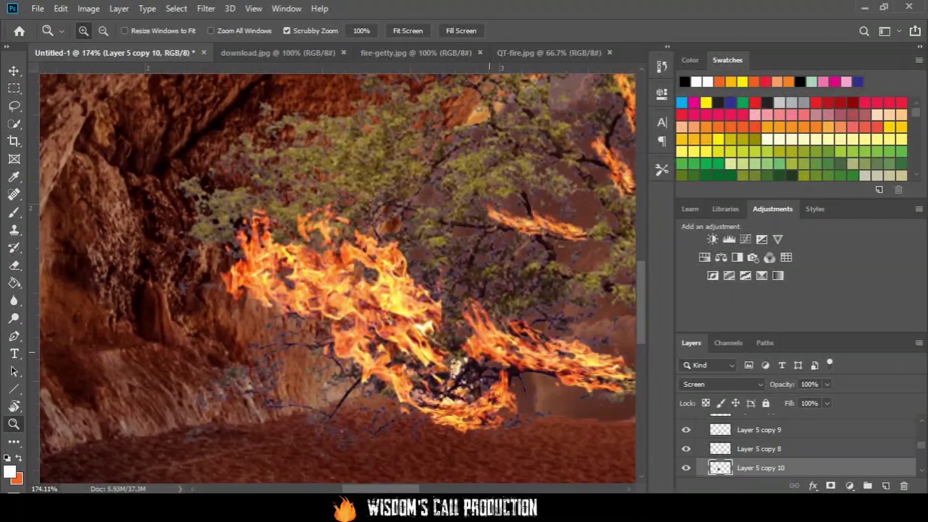
pyautogui.hotkey('ctrl', 't')
pyautogui.rightClick(431, 288)
pyautogui.click(466, 371)
pyautogui.moveTo(190, 137); pyautogui.dragTo(187, 100)
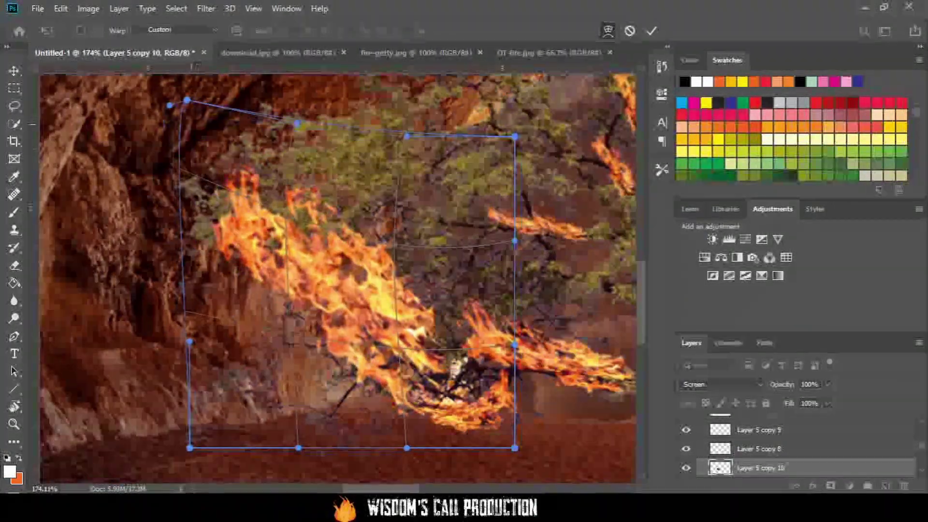
pyautogui.press('Return')
pyautogui.press('z')
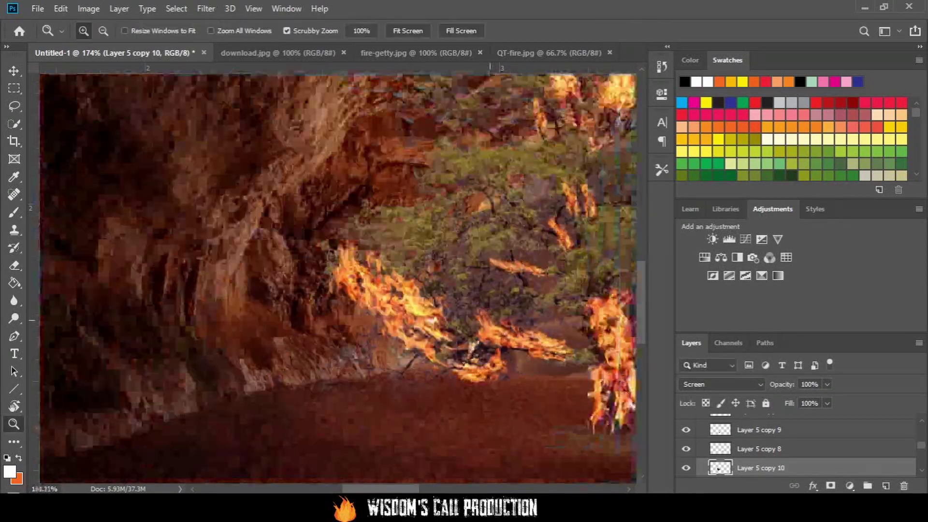
# Step: Rotate, shrink and move a new flame copy left onto a branch
pyautogui.hotkey('ctrl', 't')
pyautogui.moveTo(484, 183); pyautogui.dragTo(488, 261)
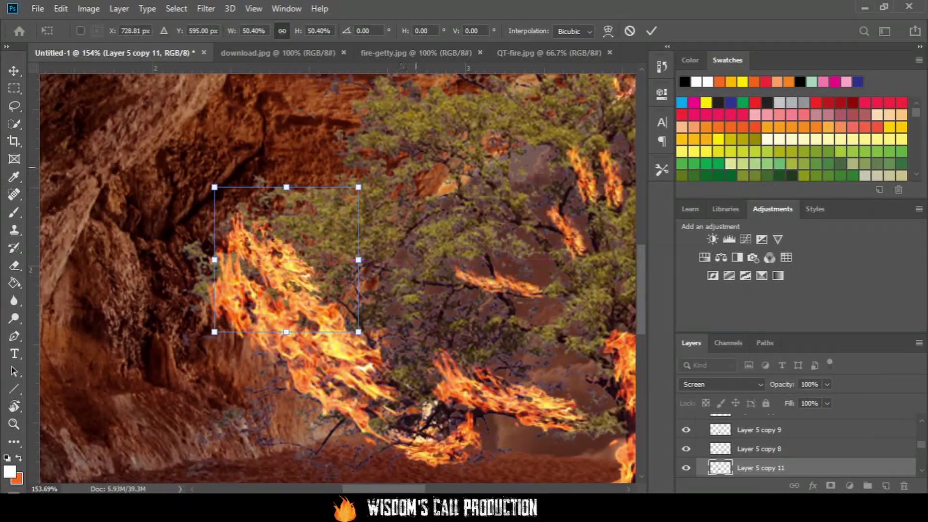
pyautogui.moveTo(240, 234)
pyautogui.mouseDown()
pyautogui.moveTo(225, 233)
pyautogui.moveTo(397, 244)
pyautogui.mouseUp()
pyautogui.press('Return')
pyautogui.hotkey('ctrl', 'j')
pyautogui.hotkey('ctrl', 't')
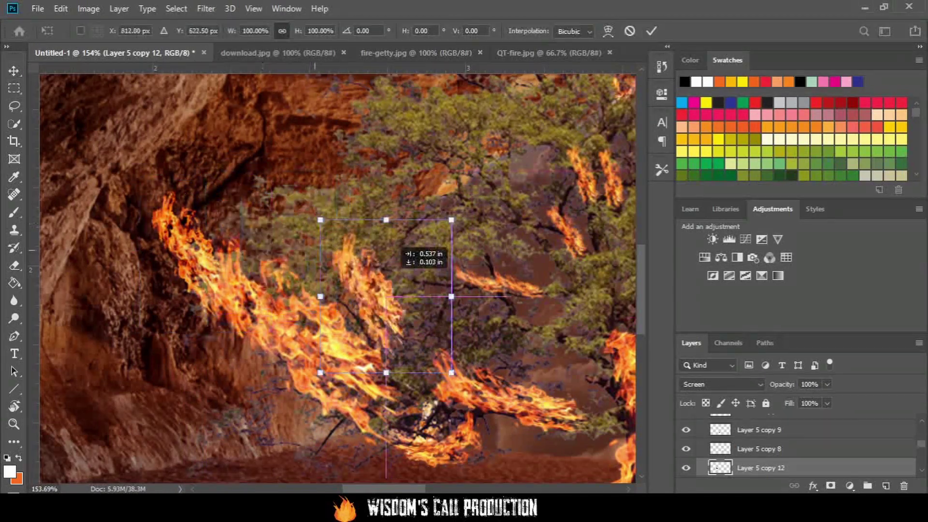
pyautogui.hotkey('ctrl', '0')
pyautogui.write('79')
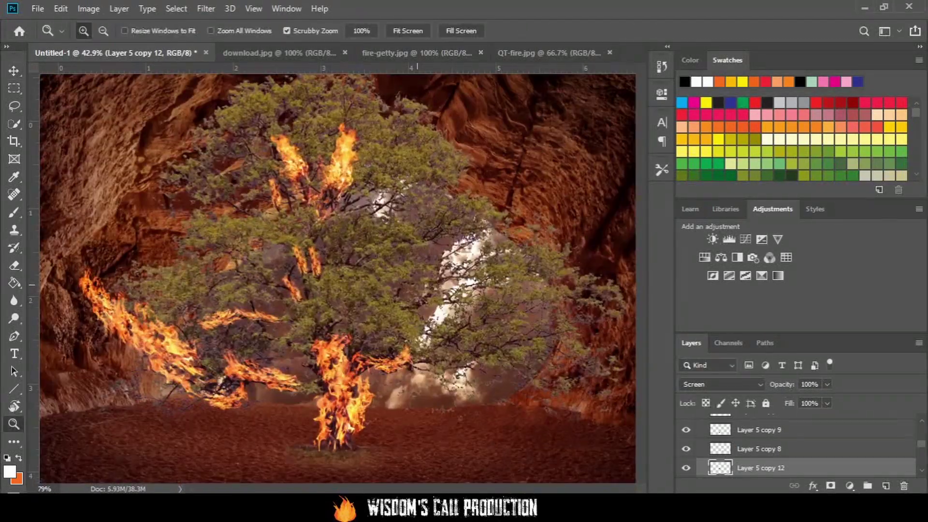
pyautogui.press('Return')
# Step: Add a flame copy near the trunk, rotated and shrunk onto the left branch
pyautogui.hotkey('ctrl', 'j')
pyautogui.moveTo(346, 390)
pyautogui.mouseDown()
pyautogui.moveTo(355, 406)
pyautogui.moveTo(208, 314)
pyautogui.mouseUp()
pyautogui.hotkey('ctrl', 't')
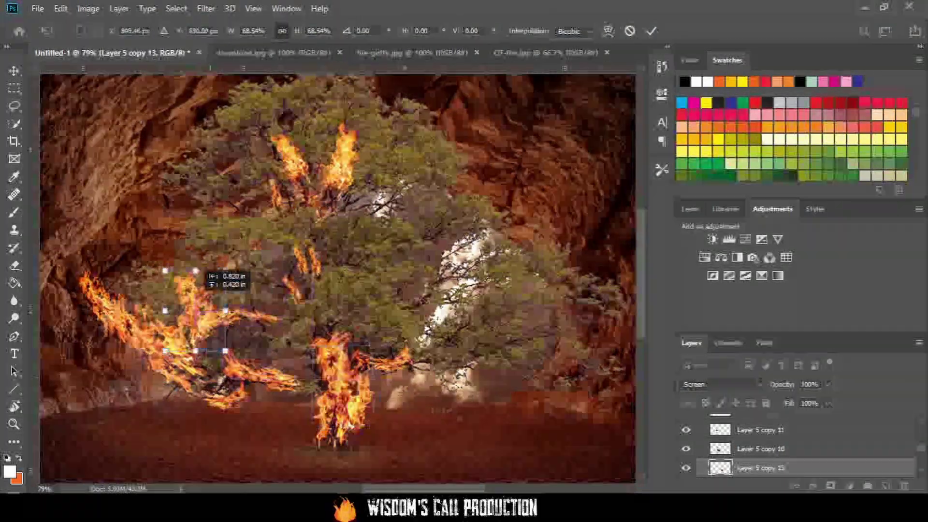
pyautogui.moveTo(228, 251); pyautogui.dragTo(159, 262)
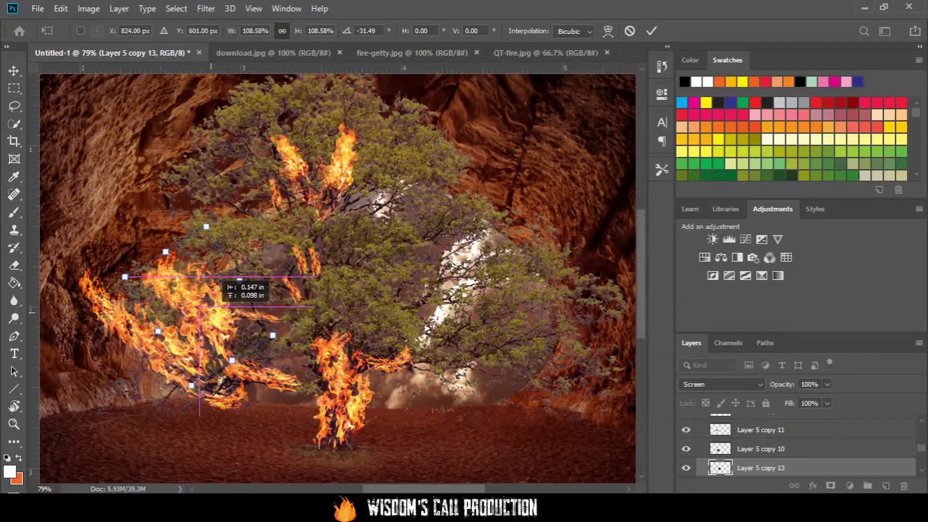
pyautogui.press('Return')
pyautogui.press('z')
pyautogui.moveTo(208, 373); pyautogui.dragTo(256, 372)
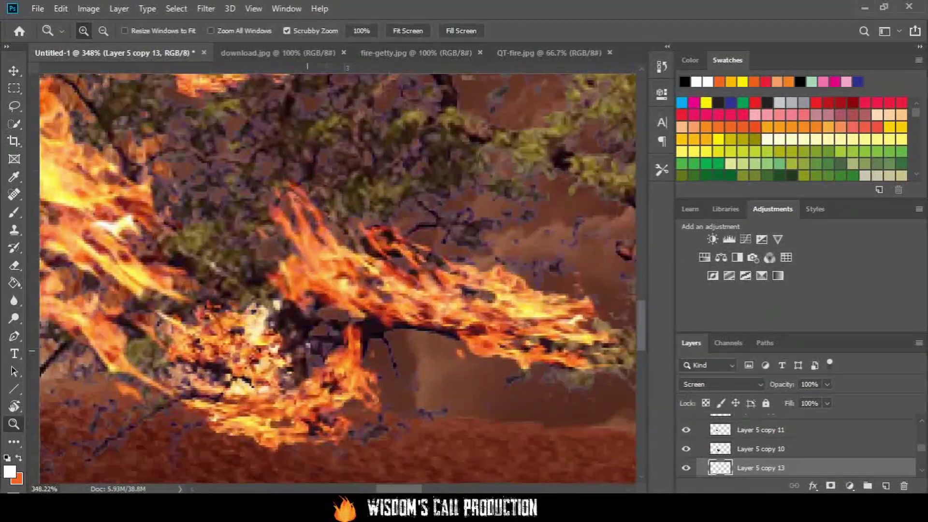
# Step: Bend the left-branch flame with a warp grid
pyautogui.press('v')
pyautogui.hotkey('ctrl', 't')
pyautogui.press('Return')
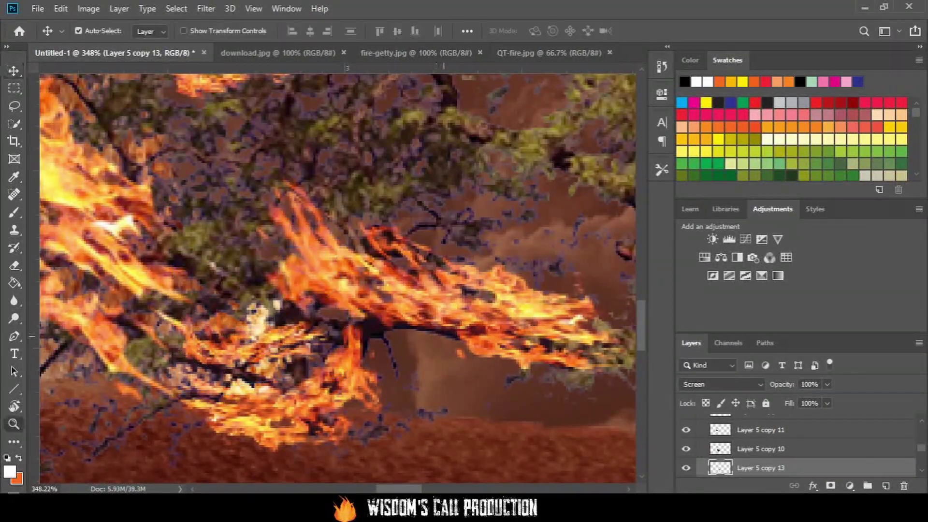
pyautogui.press('z')
pyautogui.hotkey('ctrl', '0')
pyautogui.moveTo(339, 227); pyautogui.dragTo(387, 227)
pyautogui.press('v')
# Step: Place a horizontally flipped flame copy among the canopy branches
pyautogui.moveTo(177, 243); pyautogui.dragTo(193, 265)
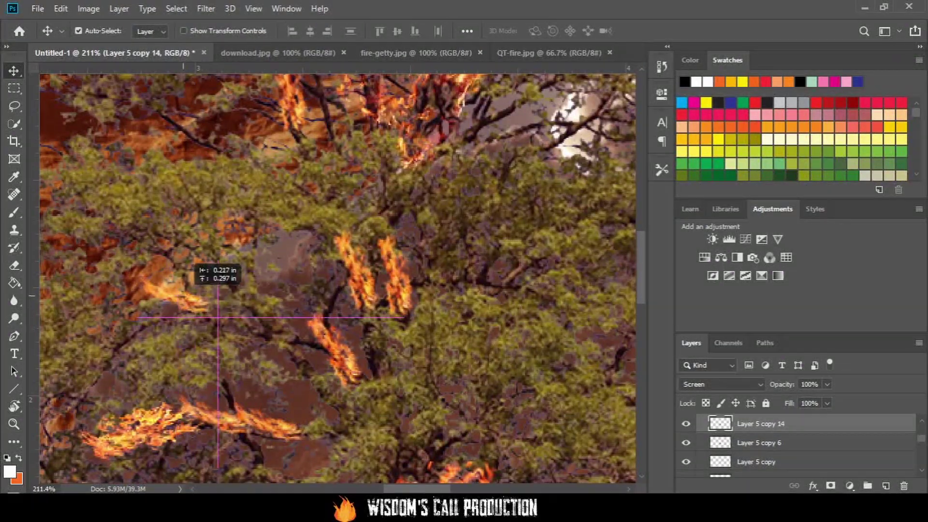
pyautogui.hotkey('ctrl', 't')
pyautogui.rightClick(259, 302)
pyautogui.click(290, 466)
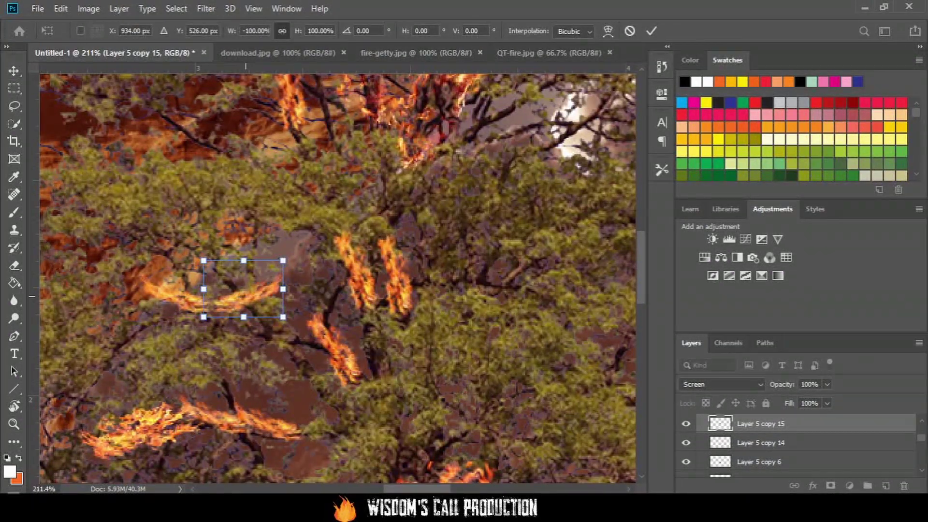
pyautogui.press('Return')
pyautogui.moveTo(174, 285); pyautogui.dragTo(177, 289)
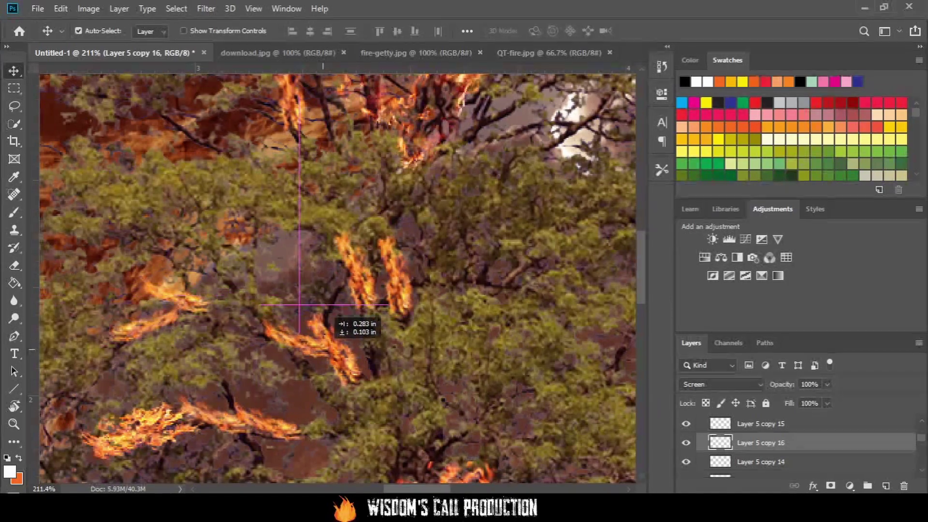
pyautogui.keyDown('ctrl'); pyautogui.click(274, 384); pyautogui.keyUp('ctrl')
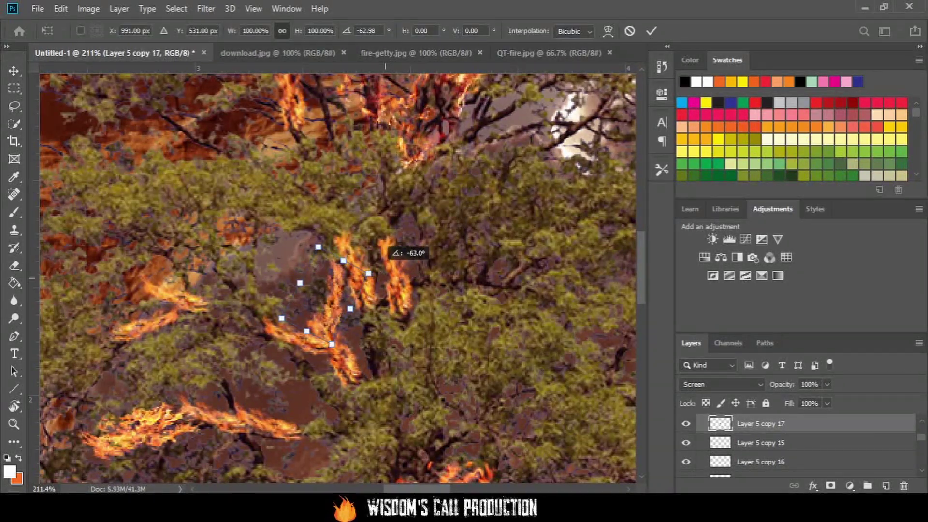
pyautogui.press('Return')
# Step: Add half-size, rotated flame copies on nearby canopy branches
pyautogui.press('z')
pyautogui.moveTo(348, 223)
pyautogui.mouseDown()
pyautogui.moveTo(329, 223)
pyautogui.moveTo(367, 223)
pyautogui.mouseUp()
pyautogui.press('v')
pyautogui.moveTo(271, 227); pyautogui.dragTo(333, 217)
pyautogui.hotkey('ctrl', 't')
pyautogui.moveTo(348, 270); pyautogui.dragTo(377, 244)
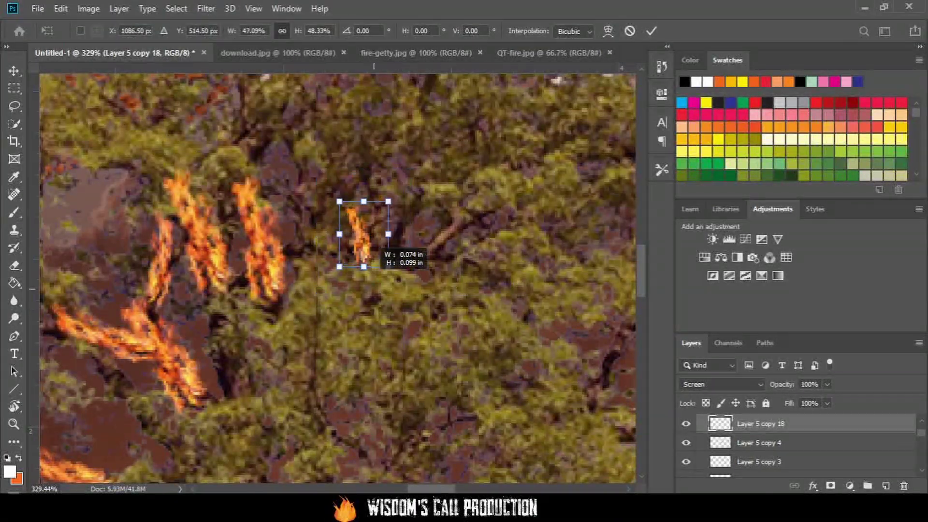
pyautogui.press('Return')
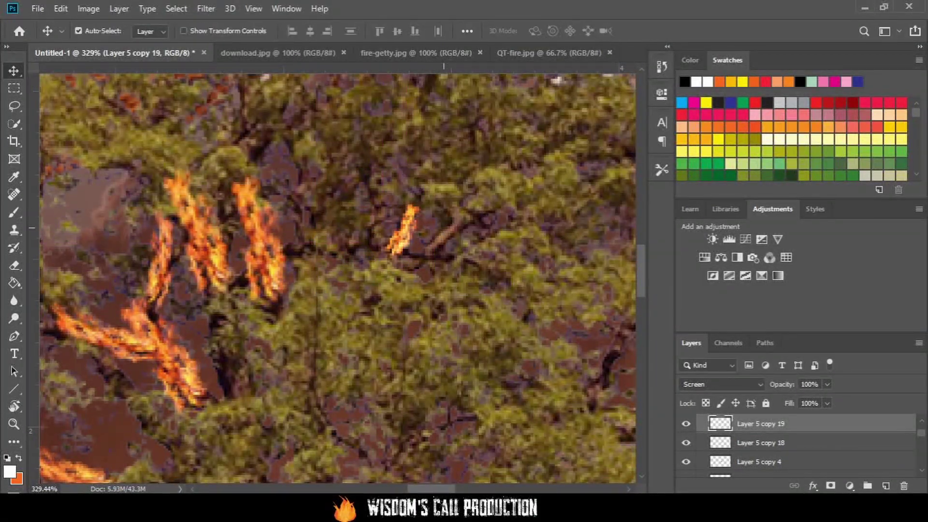
pyautogui.hotkey('ctrl', 't')
pyautogui.moveTo(420, 204); pyautogui.dragTo(437, 223)
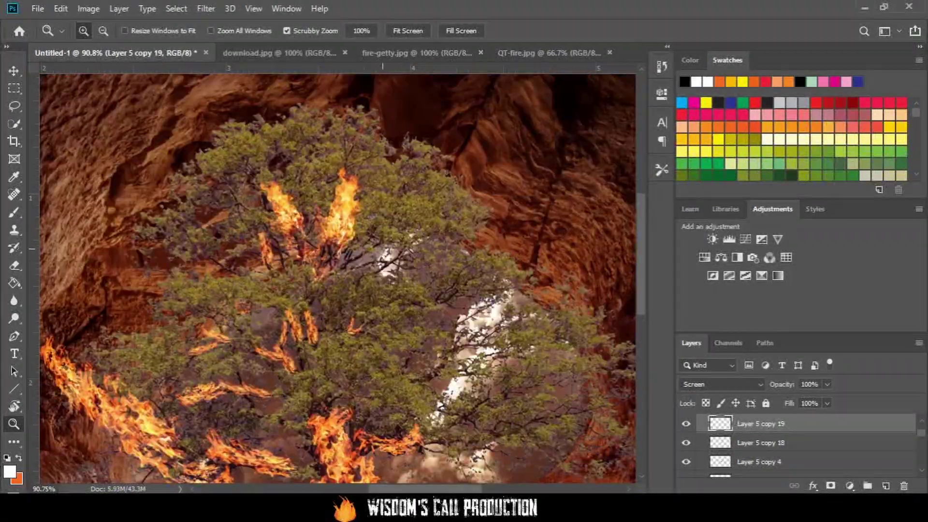
# Step: Move a flame copy onto the tree's right side and warp its left edge
pyautogui.moveTo(426, 247); pyautogui.dragTo(476, 295)
pyautogui.click(608, 31)
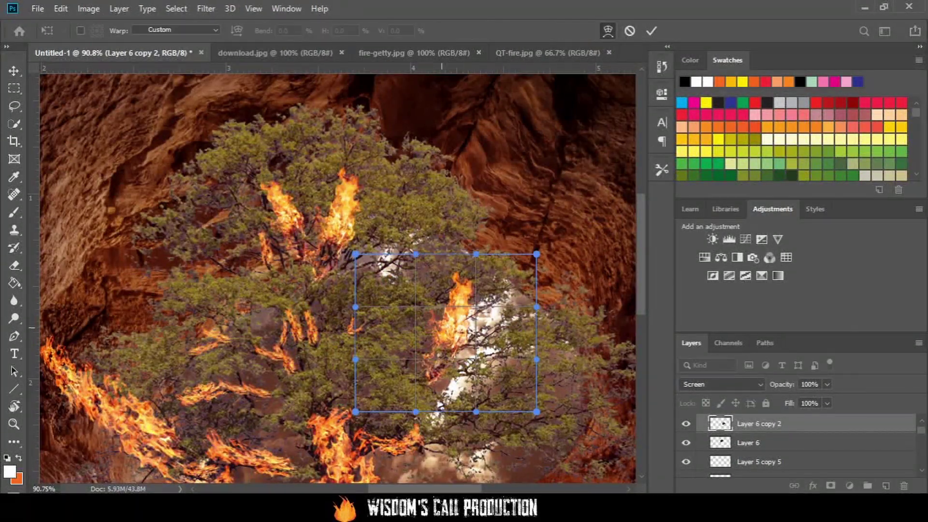
pyautogui.moveTo(355, 307); pyautogui.dragTo(382, 317)
pyautogui.press('Return')
# Step: Place another duplicate flame on the right of the tree
pyautogui.moveTo(472, 310); pyautogui.dragTo(437, 319)
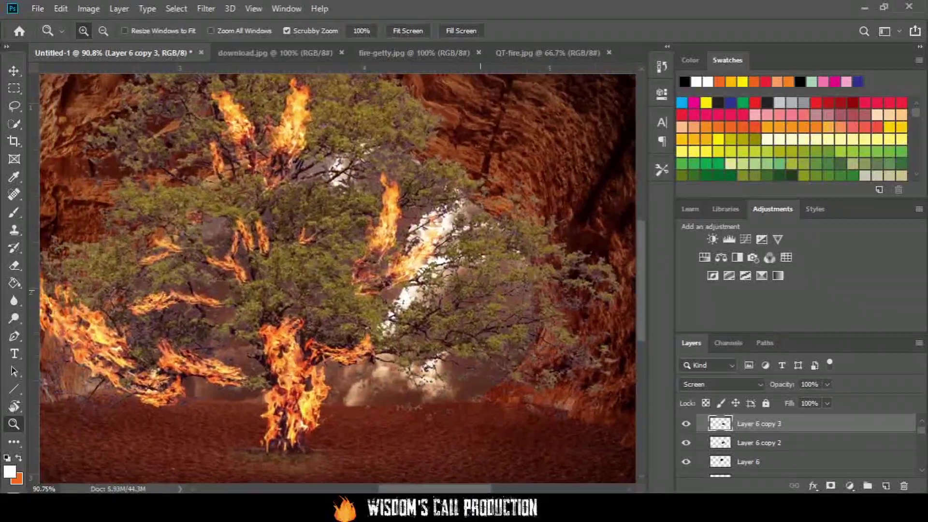
pyautogui.hotkey('ctrl', 'j')
pyautogui.hotkey('ctrl', 't')
pyautogui.moveTo(290, 416); pyautogui.dragTo(460, 309)
pyautogui.press('Return')
pyautogui.press('z')
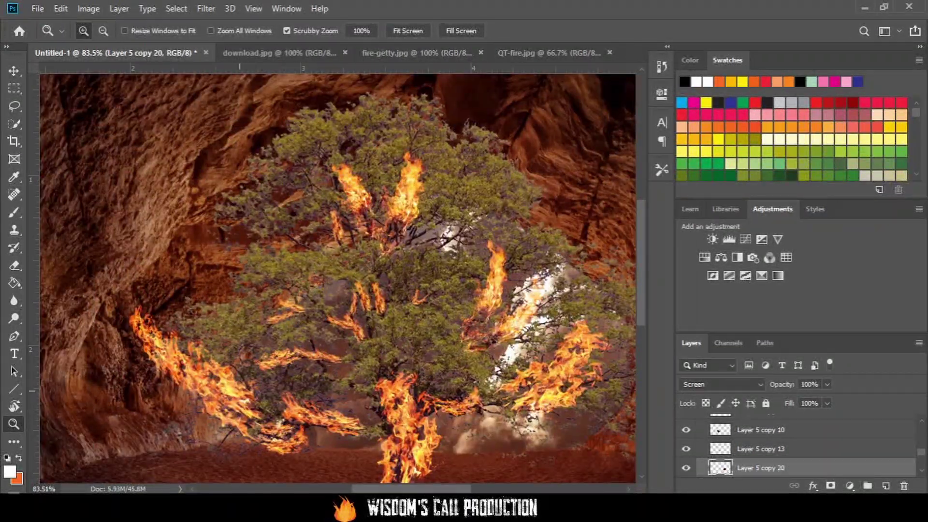
pyautogui.press('v')
# Step: Move two flame copies onto the left branches and warp each one
pyautogui.moveTo(258, 334); pyautogui.dragTo(261, 338)
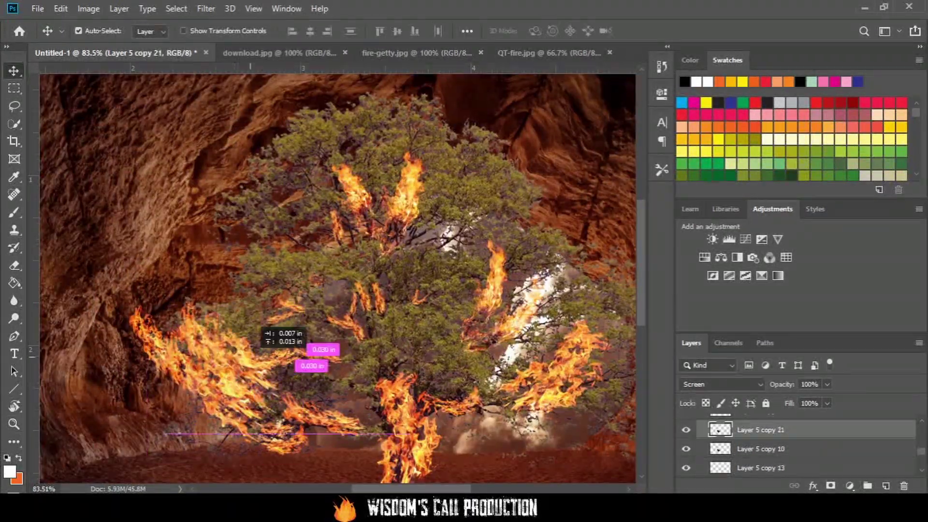
pyautogui.hotkey('ctrl', 't')
pyautogui.rightClick(276, 349)
pyautogui.click(300, 426)
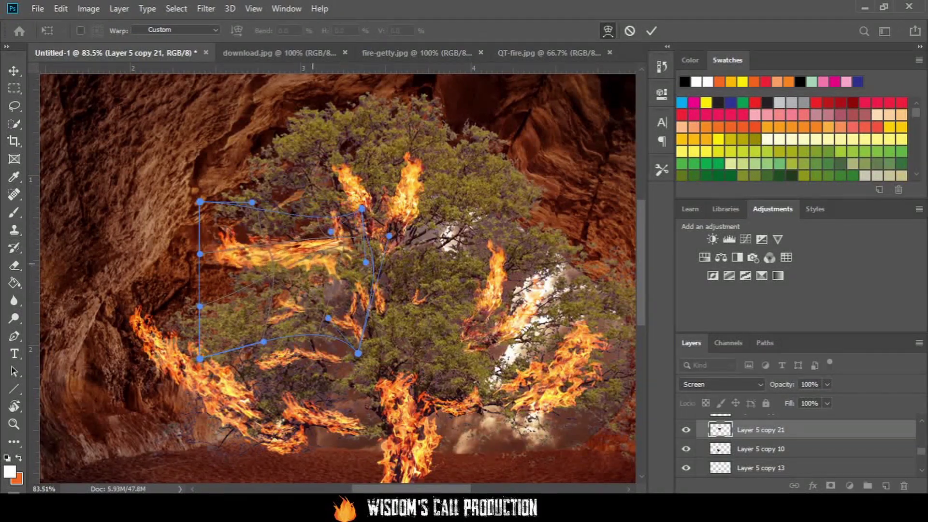
pyautogui.press('Return')
pyautogui.moveTo(311, 231); pyautogui.dragTo(317, 231)
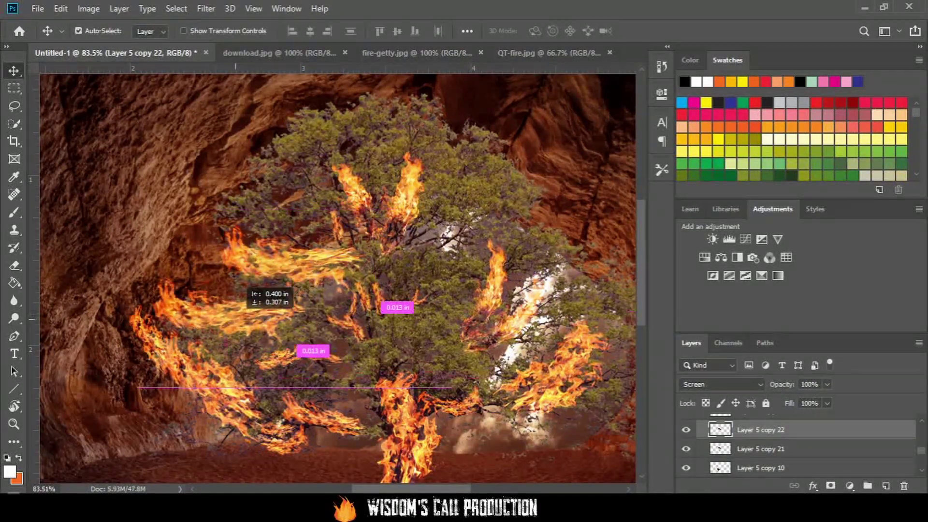
pyautogui.hotkey('ctrl', 't')
pyautogui.rightClick(256, 120)
pyautogui.click(275, 203)
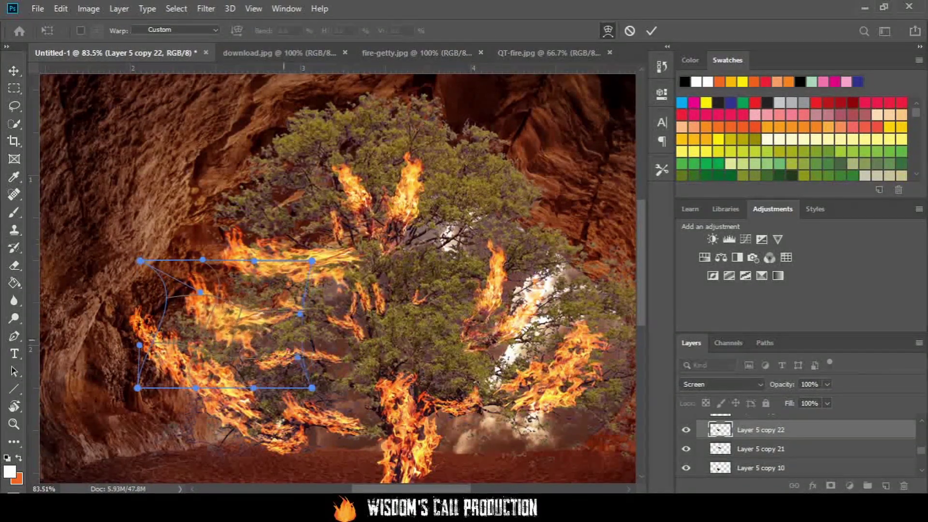
pyautogui.press('Return')
pyautogui.scroll(2, 338, 242)
# Step: Rotate the earlier left flame copy along the left branch
pyautogui.click(761, 449)
pyautogui.hotkey('ctrl', 't')
pyautogui.moveTo(275, 200); pyautogui.dragTo(309, 211)
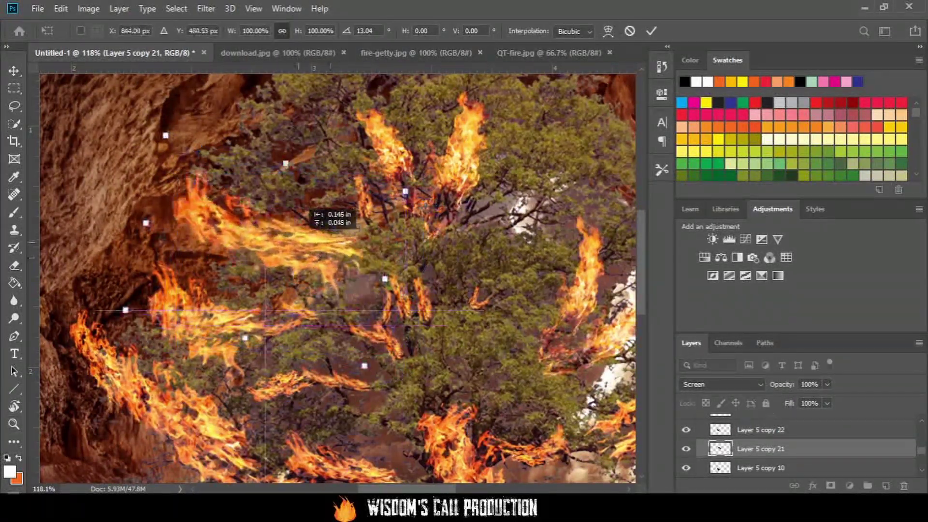
pyautogui.press('Return')
pyautogui.scroll(-3, 309, 242)
pyautogui.scroll(2, 309, 242)
# Step: Warp that left flame so it curves along the branch
pyautogui.hotkey('ctrl', 't')
pyautogui.rightClick(297, 252)
pyautogui.click(319, 345)
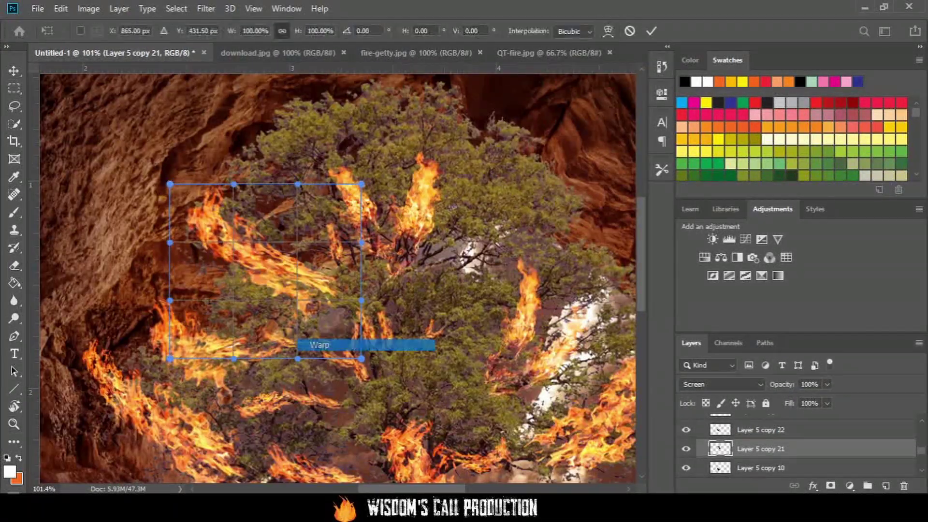
pyautogui.press('Return')
pyautogui.press('z')
pyautogui.scroll(-2, 339, 270)
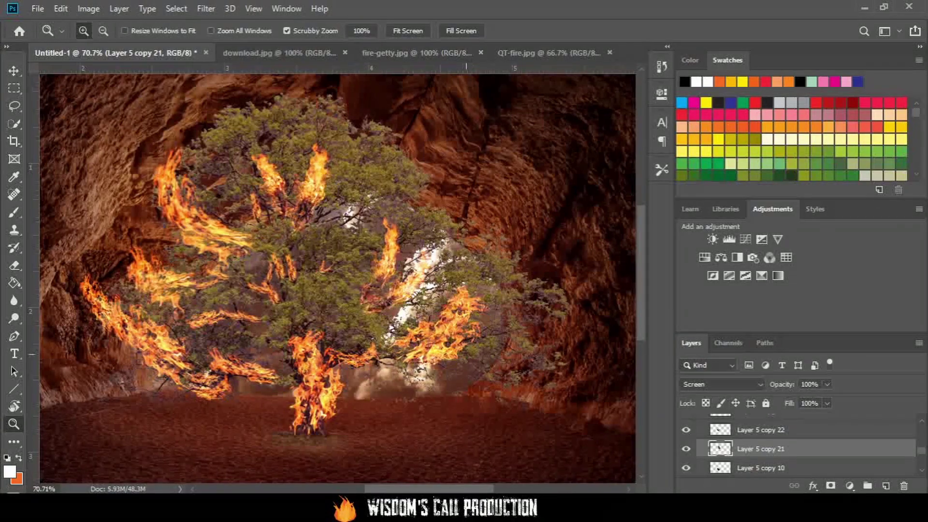
pyautogui.press('v')
# Step: Warp the far-left flame to follow the rock
pyautogui.keyDown('ctrl'); pyautogui.click(104, 300); pyautogui.keyUp('ctrl')
pyautogui.hotkey('ctrl', 't')
pyautogui.rightClick(104, 300)
pyautogui.moveTo(80, 251); pyautogui.dragTo(81, 252)
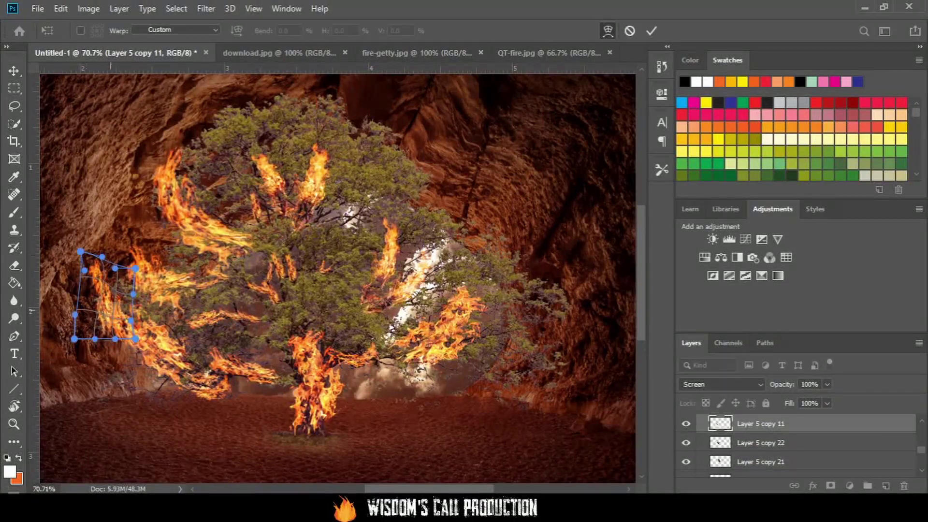
pyautogui.press('Return')
# Step: Warp the lower-left flame to curl along its branch
pyautogui.keyDown('ctrl'); pyautogui.click(159, 329); pyautogui.keyUp('ctrl')
pyautogui.hotkey('ctrl', 't')
pyautogui.rightClick(169, 138)
pyautogui.click(213, 220)
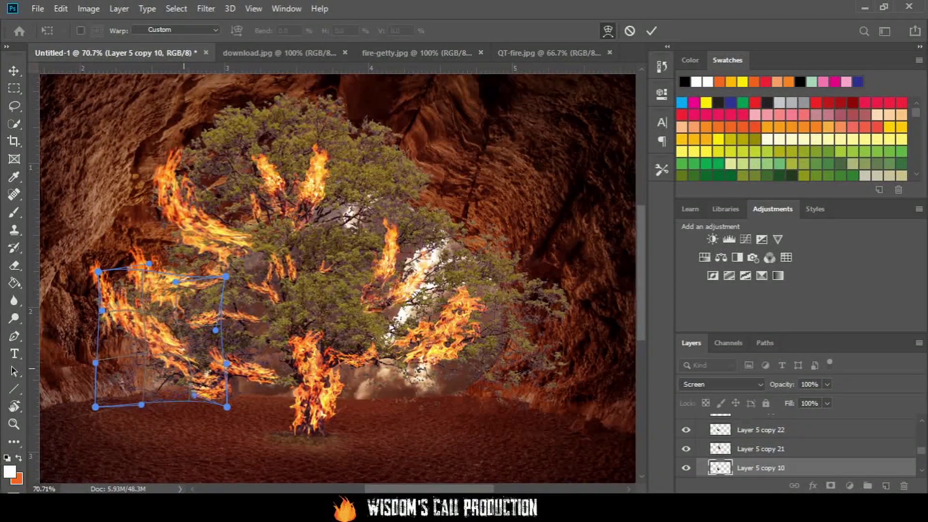
pyautogui.press('Return')
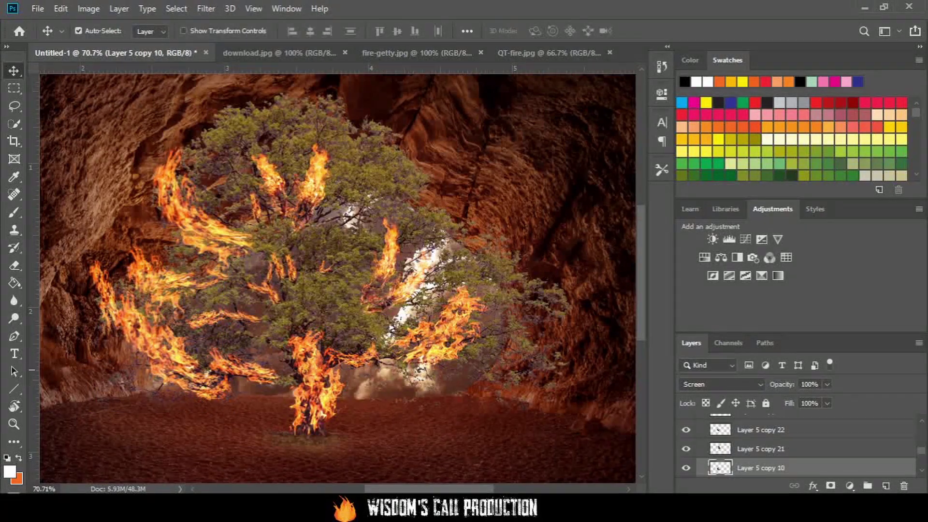
# Step: Set up an orange brush on a new layer to paint glow around the upper flames
pyautogui.moveTo(279, 135); pyautogui.dragTo(310, 136)
pyautogui.press('b')
pyautogui.rightClick(366, 248)
pyautogui.press('Escape')
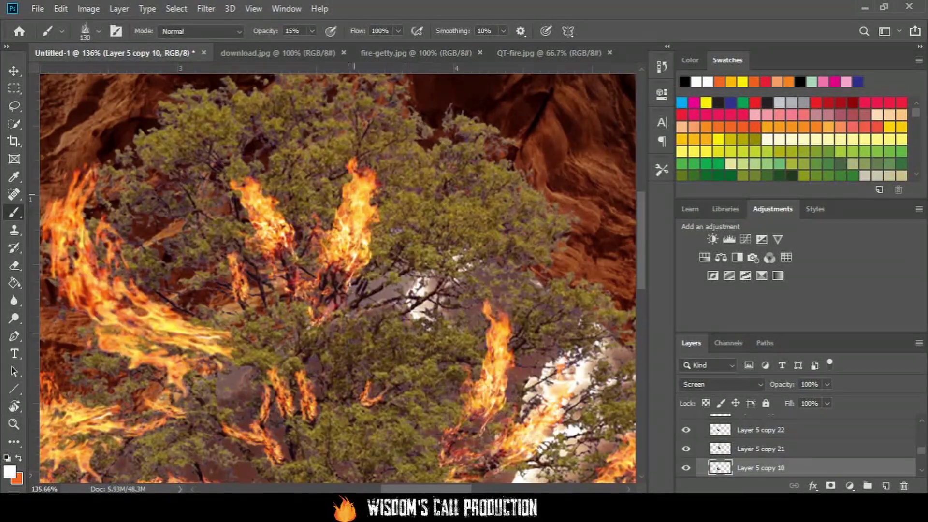
pyautogui.hotkey('alt', '.')
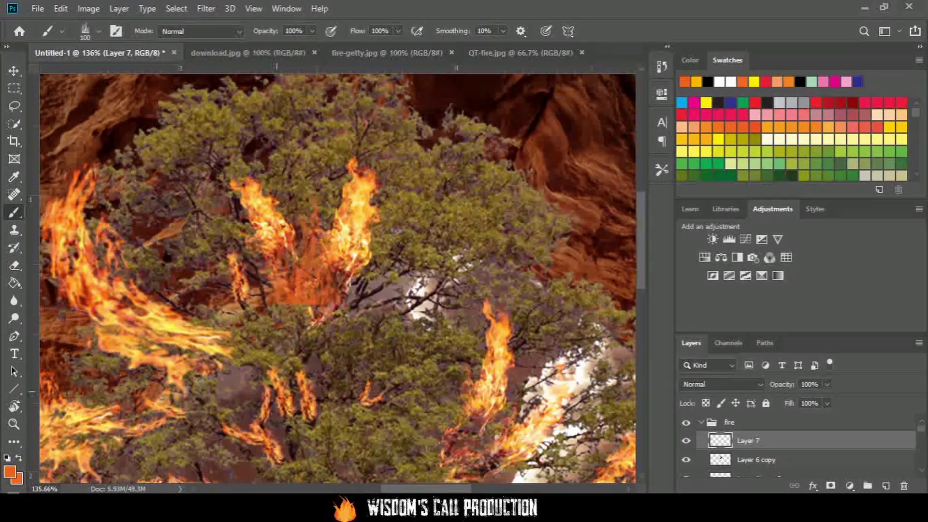
pyautogui.rightClick(216, 270)
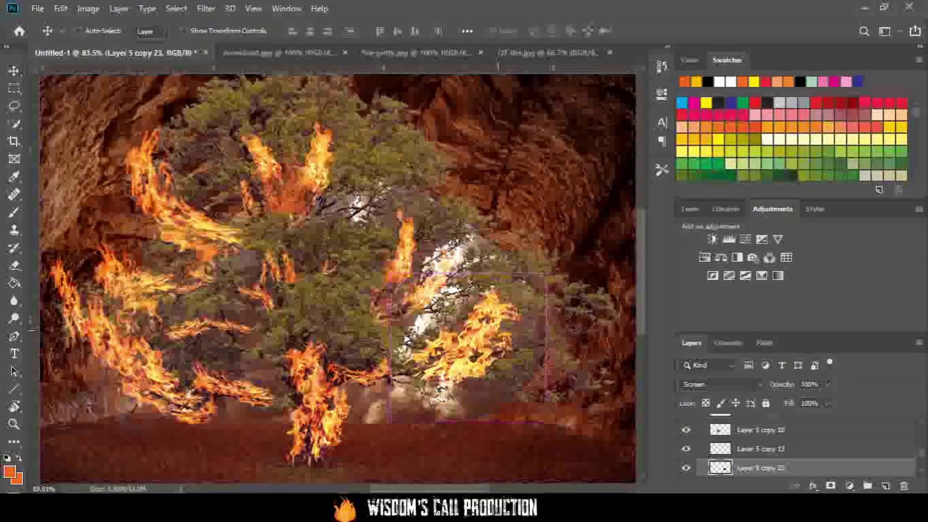
# Step: Move a new flame copy up into the middle of the canopy and rotate it
pyautogui.hotkey('ctrl', 't')
pyautogui.moveTo(486, 309); pyautogui.dragTo(368, 229)
pyautogui.press('Return')
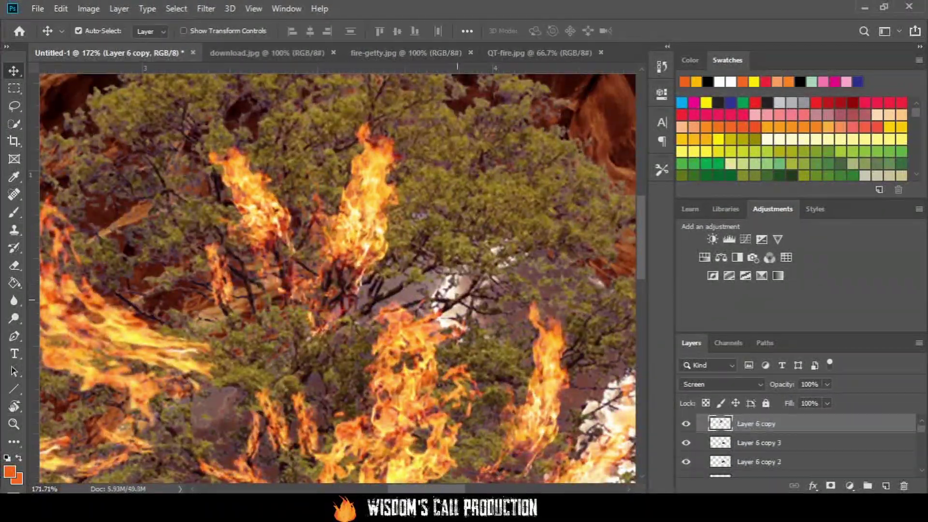
pyautogui.press('v')
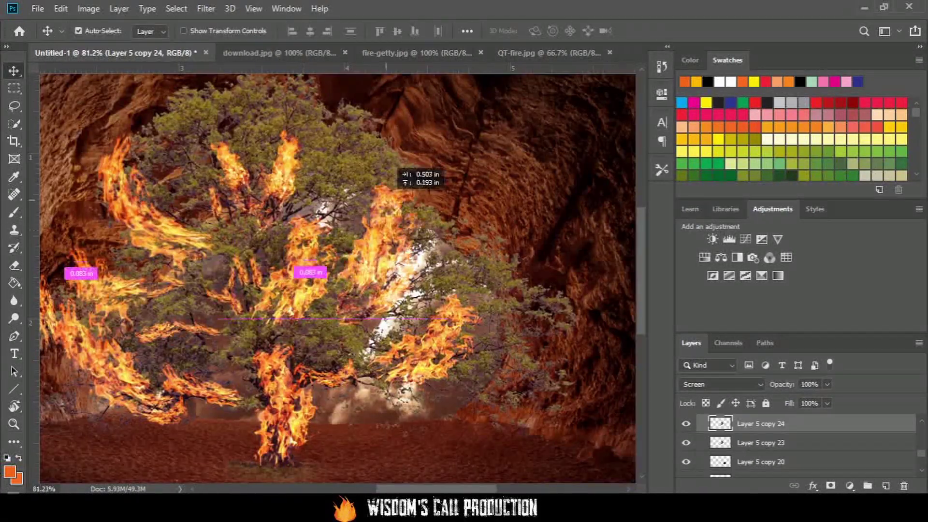
# Step: Duplicate a flame layer and place the new copy
pyautogui.write('70')
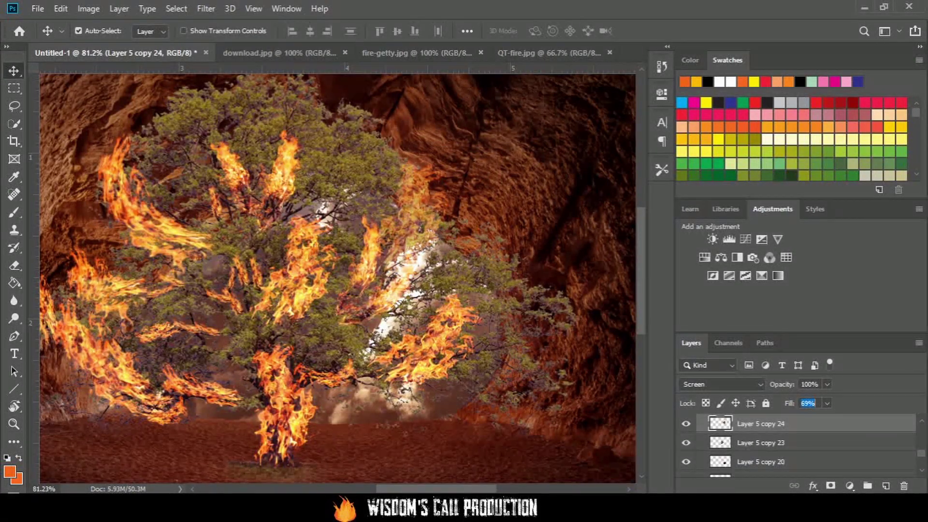
pyautogui.hotkey('ctrl', 'j')
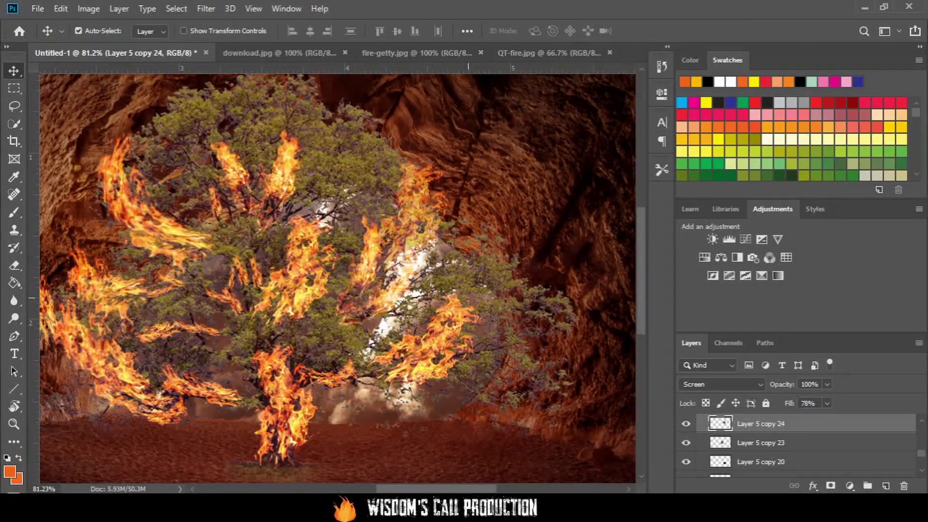
pyautogui.hotkey('ctrl', 't')
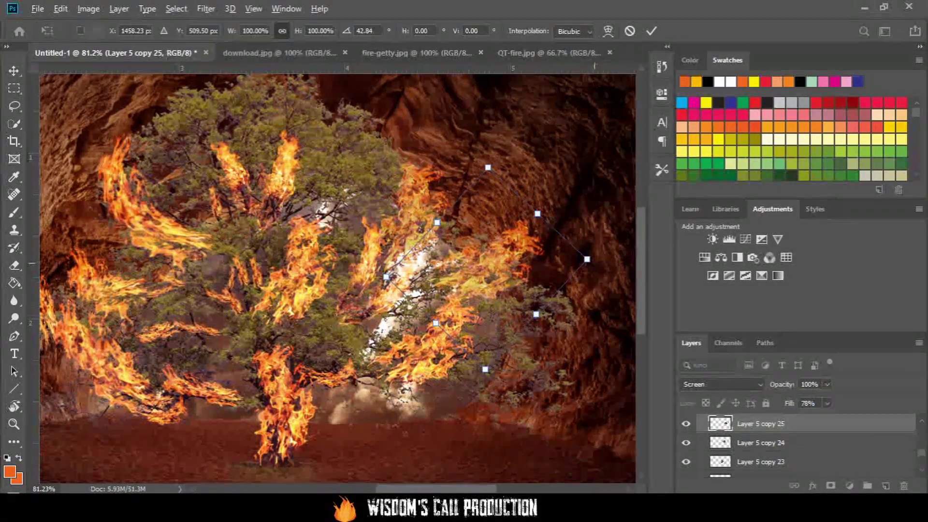
pyautogui.press('Return')
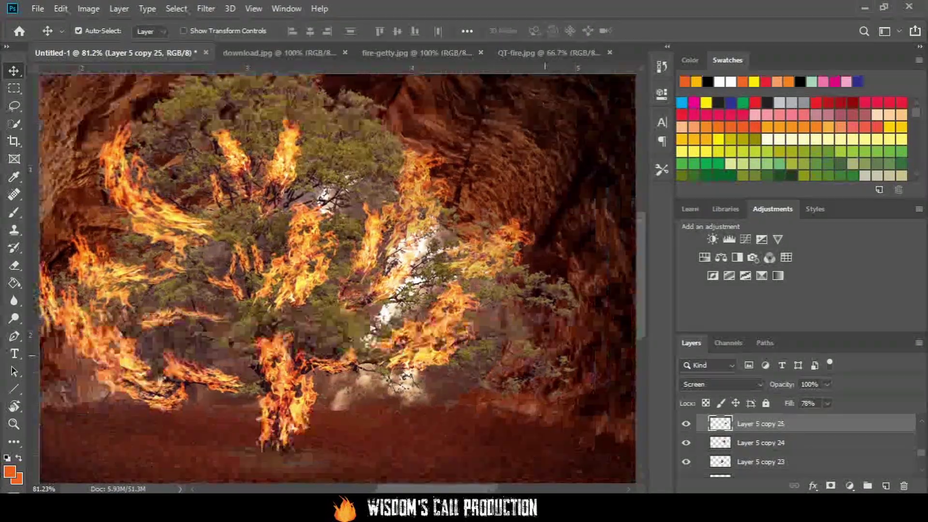
# Step: Rotate and warp a flame copy into the right-hand branches, then duplicate it
pyautogui.hotkey('ctrl', 't')
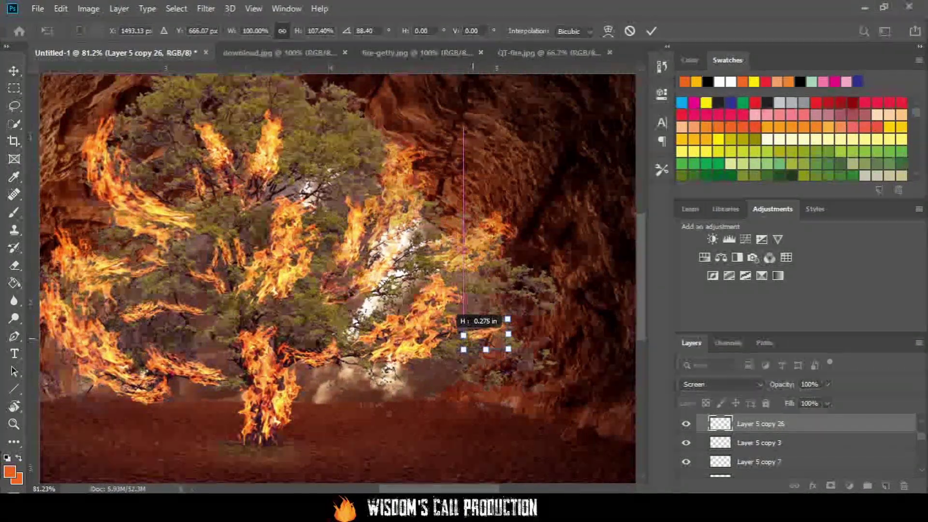
pyautogui.moveTo(513, 309)
pyautogui.mouseDown()
pyautogui.moveTo(508, 338)
pyautogui.moveTo(482, 335)
pyautogui.moveTo(473, 306)
pyautogui.mouseUp()
pyautogui.click(608, 31)
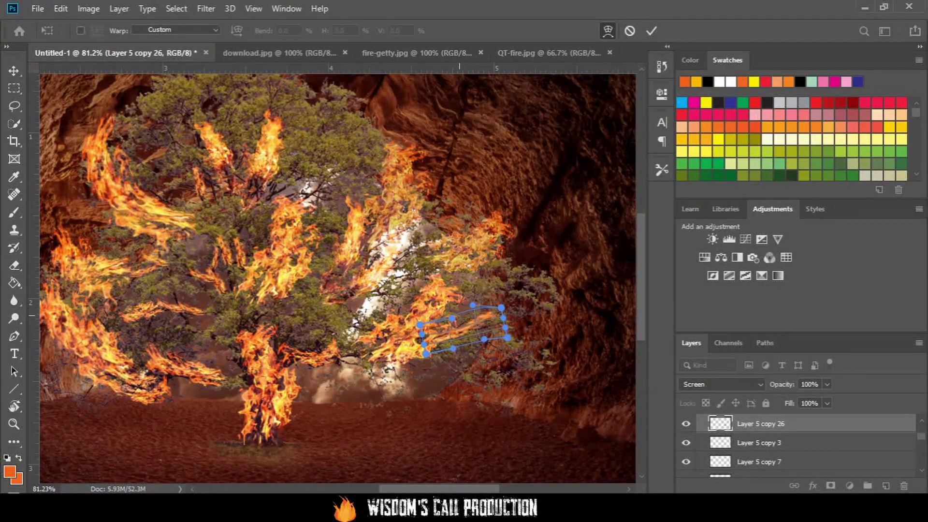
pyautogui.press('Return')
pyautogui.hotkey('ctrl', 'j')
pyautogui.hotkey('ctrl', 't')
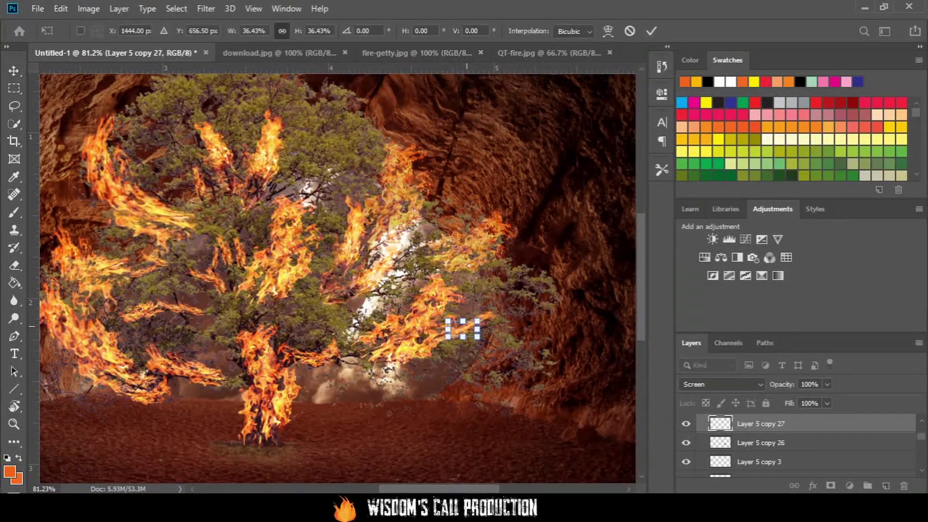
pyautogui.press('Return')
# Step: Move another flame copy onto the branches and lower its fill to about 80%
pyautogui.moveTo(529, 296); pyautogui.dragTo(612, 349)
pyautogui.hotkey('ctrl', 'j')
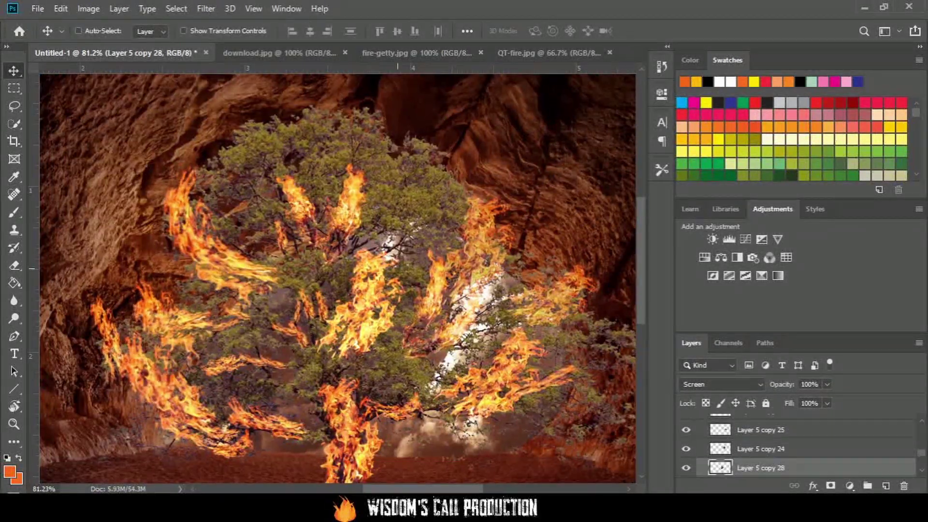
pyautogui.hotkey('ctrl', 't')
pyautogui.moveTo(452, 147); pyautogui.dragTo(448, 143)
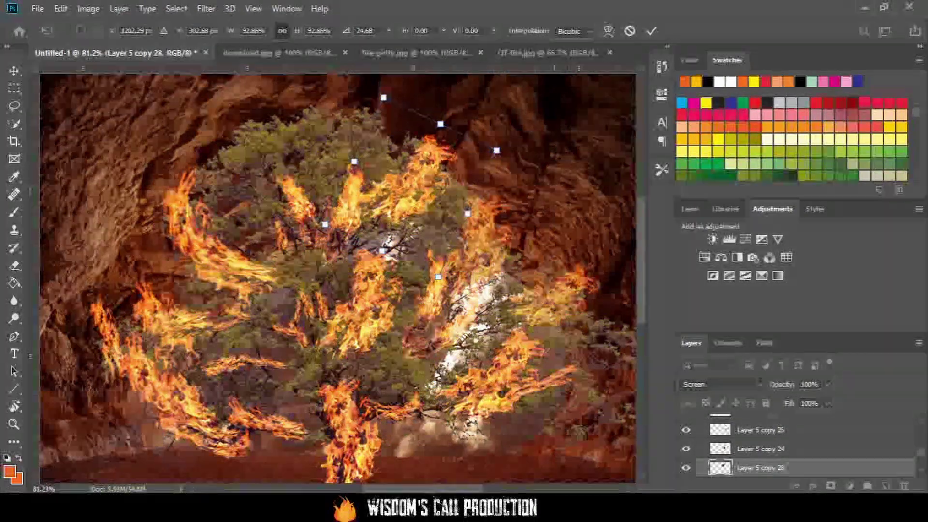
pyautogui.hotkey('shift', '8')
pyautogui.hotkey('shift', '8')
pyautogui.hotkey('shift', '8')
pyautogui.press('Return')
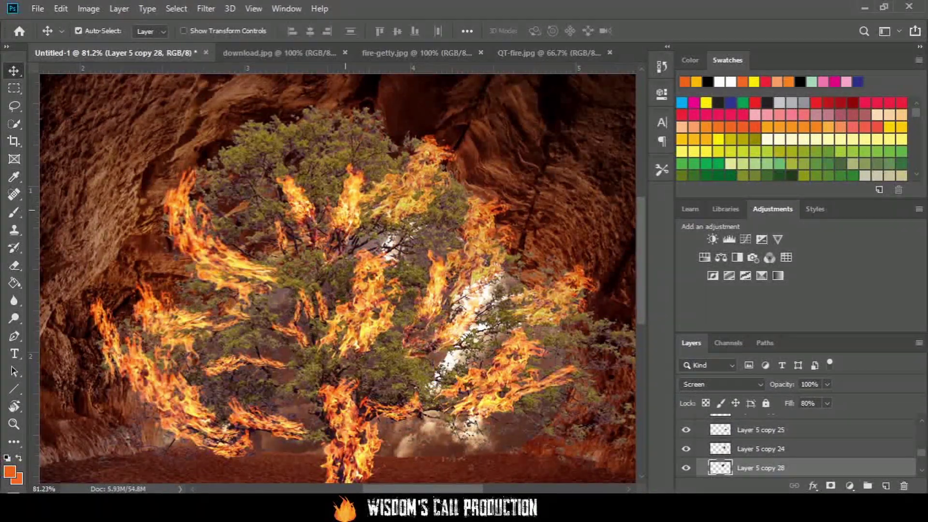
# Step: Narrow and tilt the upper-left flame among the branches, then duplicate it
pyautogui.click(301, 187)
pyautogui.hotkey('ctrl', 't')
pyautogui.click(272, 248)
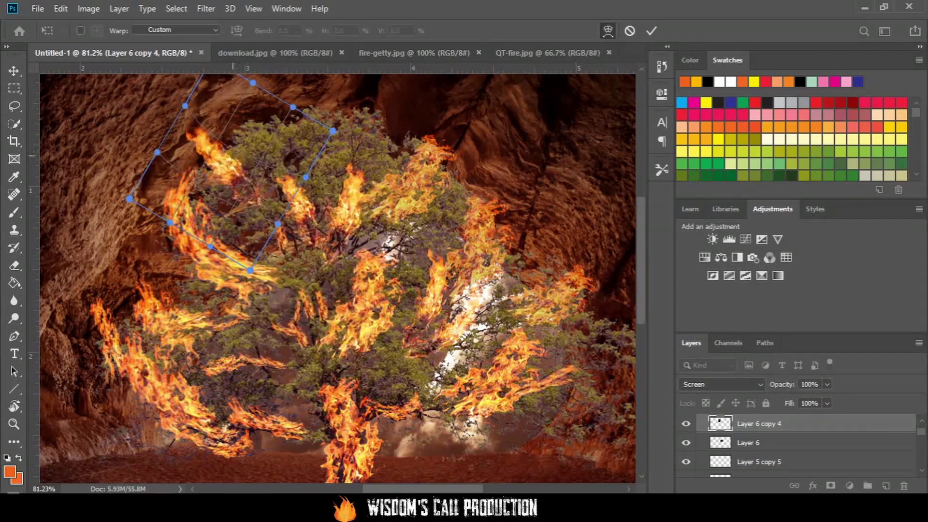
pyautogui.click(608, 30)
pyautogui.keyDown('alt'); pyautogui.scroll(5, 283, 242); pyautogui.keyUp('alt')
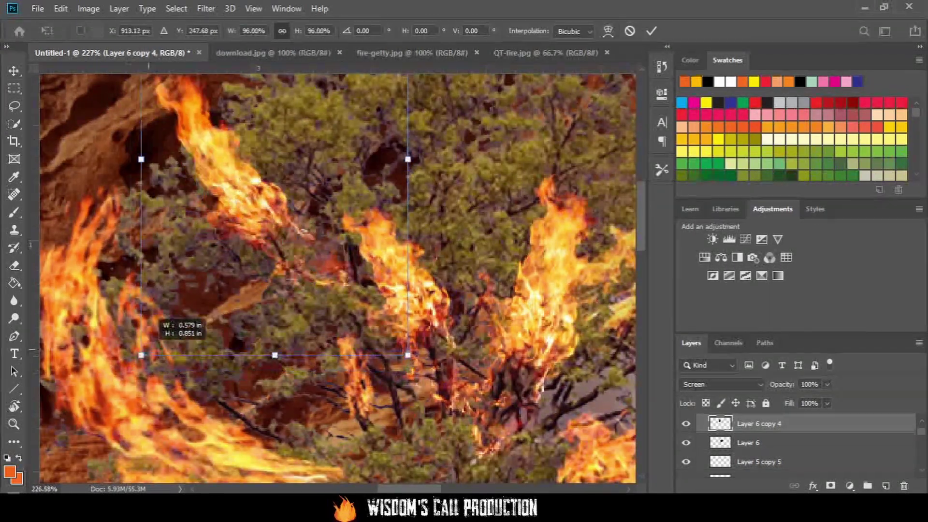
pyautogui.moveTo(407, 146); pyautogui.dragTo(311, 141)
pyautogui.moveTo(415, 307)
pyautogui.mouseDown()
pyautogui.moveTo(404, 238)
pyautogui.moveTo(338, 210)
pyautogui.mouseUp()
pyautogui.press('Return')
pyautogui.hotkey('ctrl', 'j')
pyautogui.hotkey('ctrl', 't')
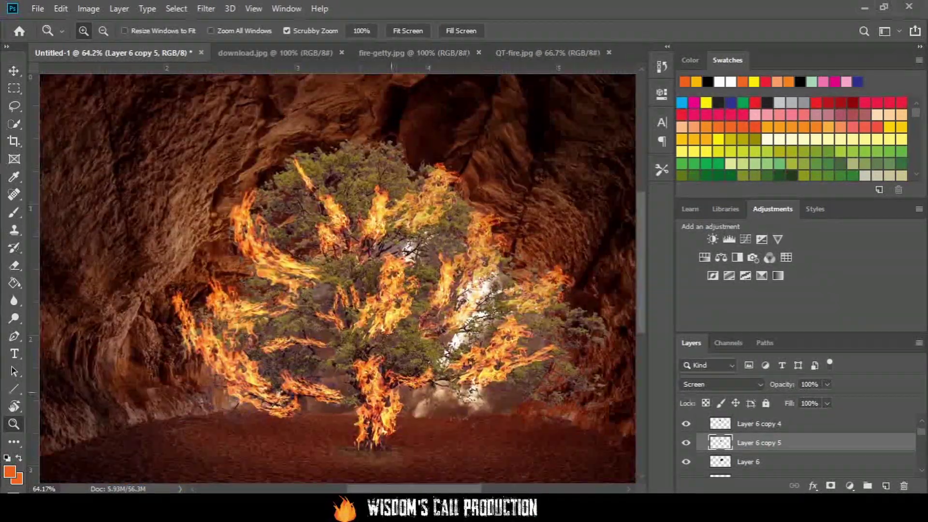
# Step: Warp, rotate slightly left and move the top flame up over the tree's crown
pyautogui.hotkey('ctrl', 't')
pyautogui.rightClick(368, 174)
pyautogui.click(416, 248)
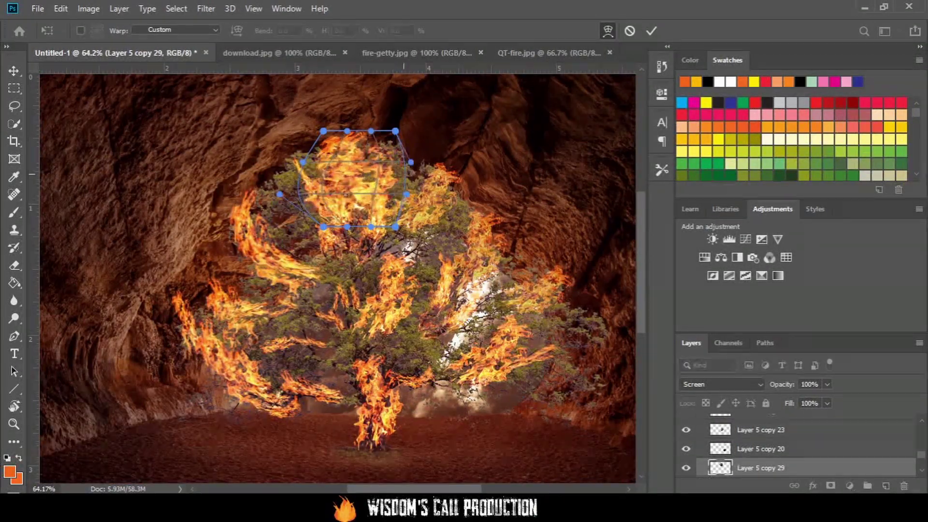
pyautogui.press('Return')
pyautogui.moveTo(368, 145); pyautogui.dragTo(383, 128)
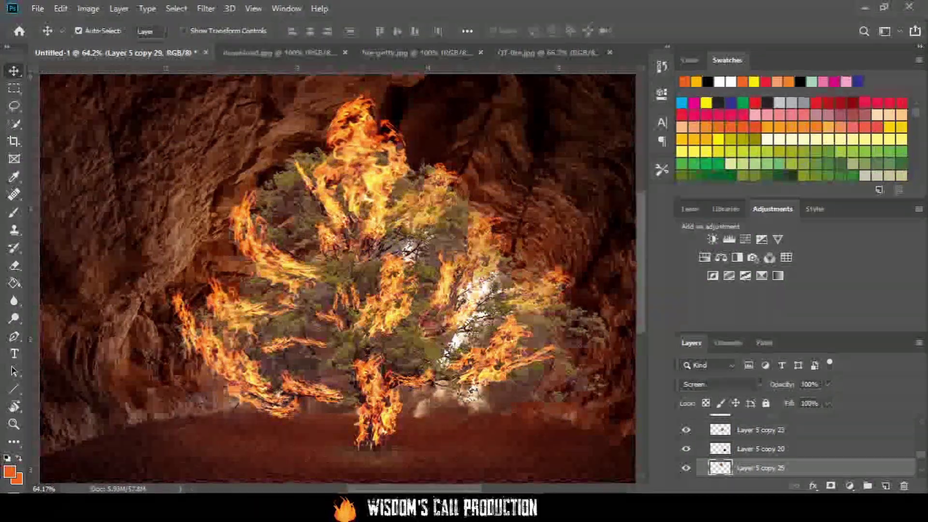
pyautogui.hotkey('ctrl', 't')
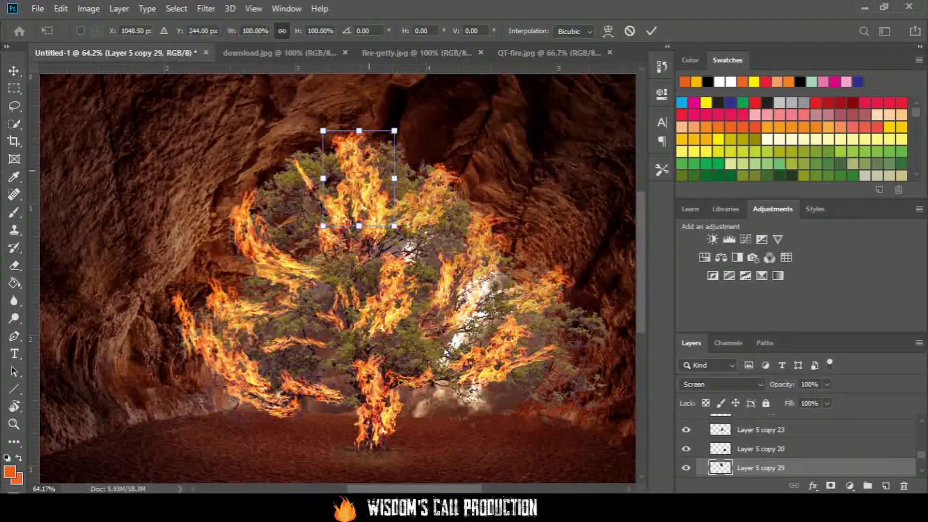
pyautogui.moveTo(450, 205); pyautogui.dragTo(458, 185)
pyautogui.moveTo(407, 159); pyautogui.dragTo(373, 143)
pyautogui.press('Return')
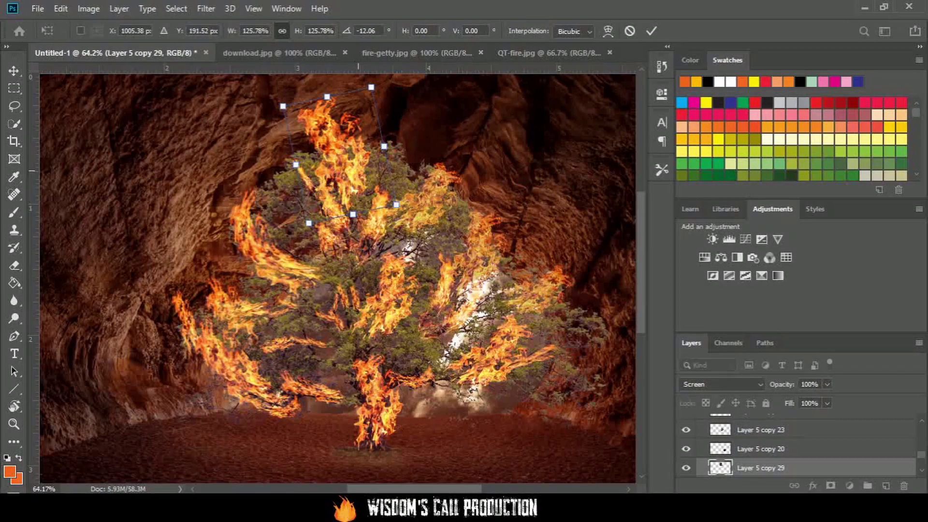
pyautogui.keyDown('alt'); pyautogui.scroll(5, 472, 145); pyautogui.keyUp('alt')
# Step: Add two more copies of the top flame, one raised and halved, one rotated
pyautogui.hotkey('ctrl', 'alt', 't')
pyautogui.moveTo(207, 203); pyautogui.dragTo(280, 228)
pyautogui.moveTo(381, 261); pyautogui.dragTo(406, 207)
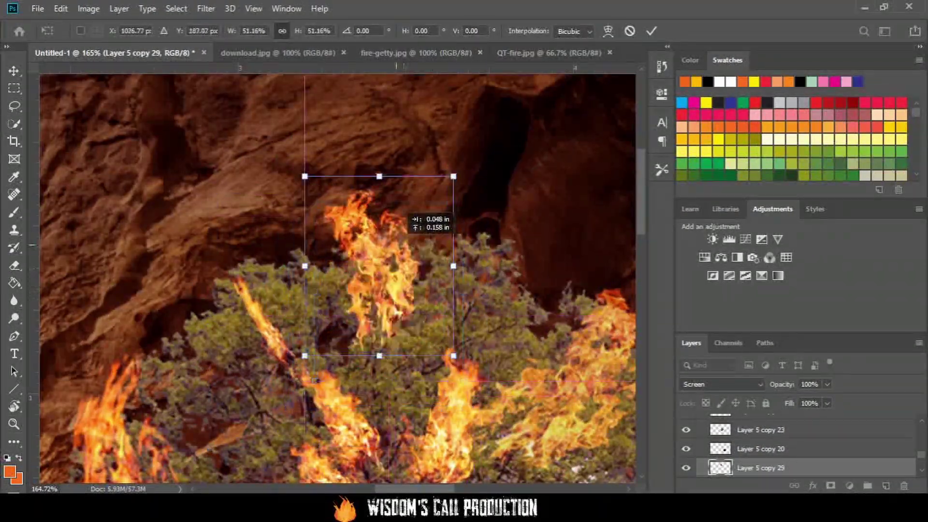
pyautogui.press('Return')
pyautogui.hotkey('ctrl', 'alt', 't')
pyautogui.moveTo(497, 431); pyautogui.dragTo(514, 284)
pyautogui.press('Return')
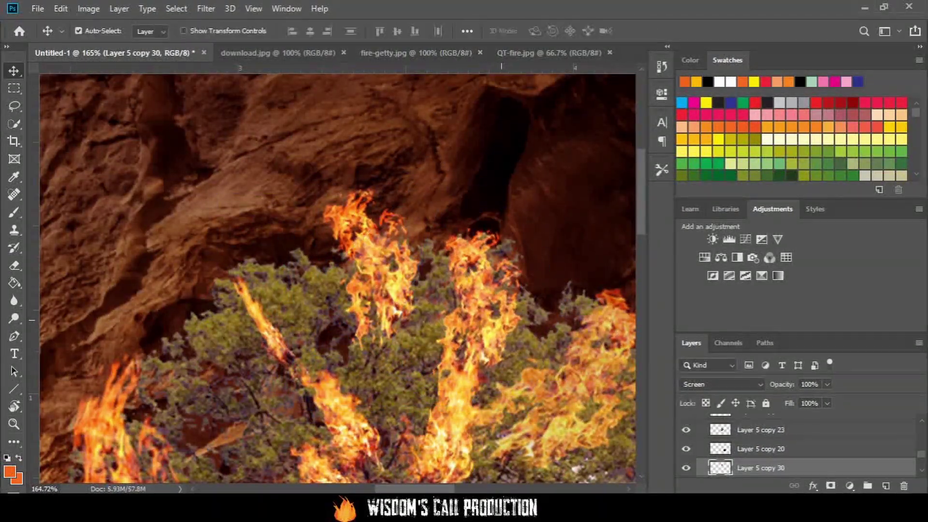
pyautogui.scroll(-2, 514, 284)
# Step: Copy a flame onto the left branches, stretch it wider, and zoom out to the whole tree
pyautogui.moveTo(416, 203); pyautogui.dragTo(309, 227)
pyautogui.hotkey('ctrl', 't')
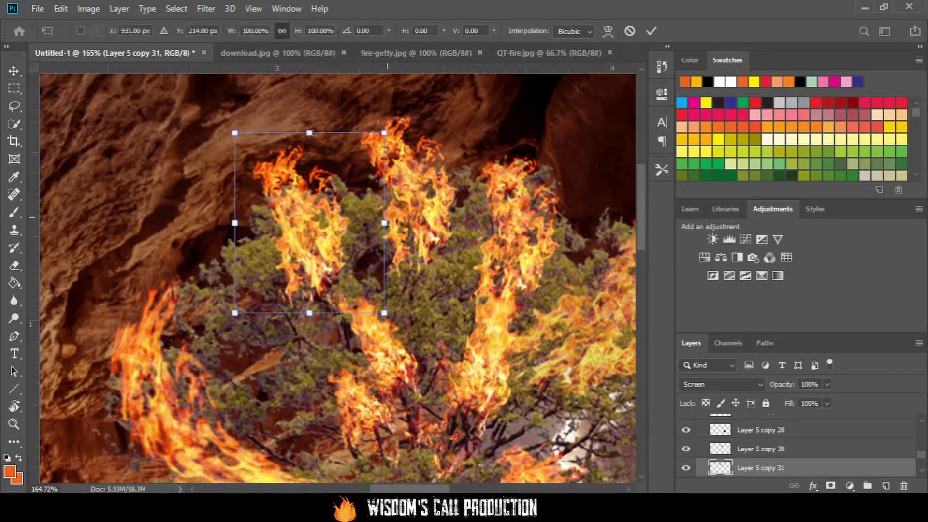
pyautogui.moveTo(232, 217); pyautogui.dragTo(178, 217)
pyautogui.press('Return')
pyautogui.press('z')
pyautogui.hotkey('ctrl', '0')
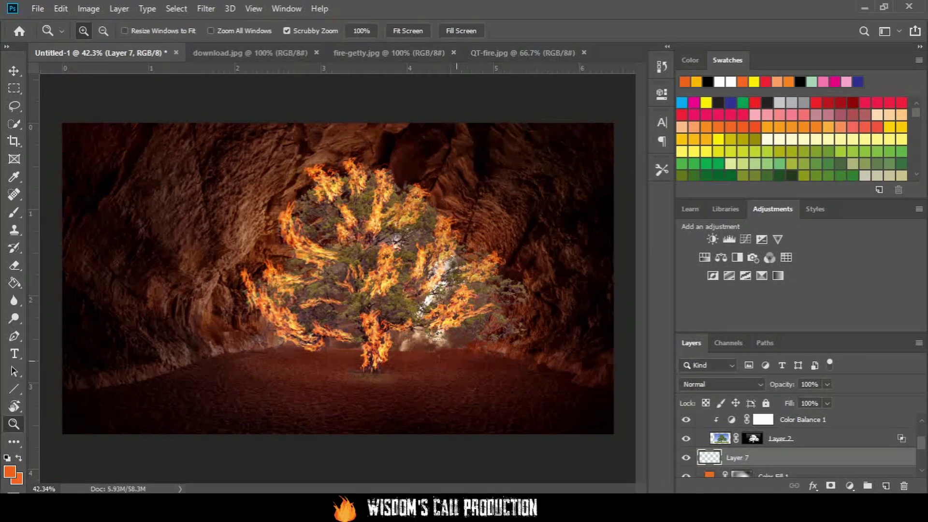
# Step: With a soft 100px brush at 5% opacity, paint orange glow on Layer 7 and brighten via the Curves 1 mask
pyautogui.doubleClick(523, 416)
pyautogui.press(']')
pyautogui.press(']')
pyautogui.press(']')
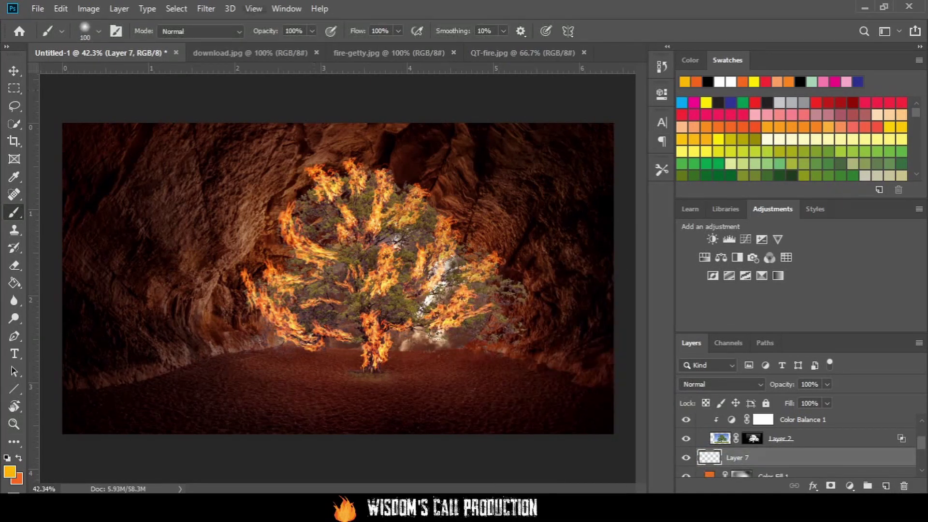
pyautogui.press('0')
pyautogui.press('5')
pyautogui.moveTo(493, 230); pyautogui.dragTo(388, 407)
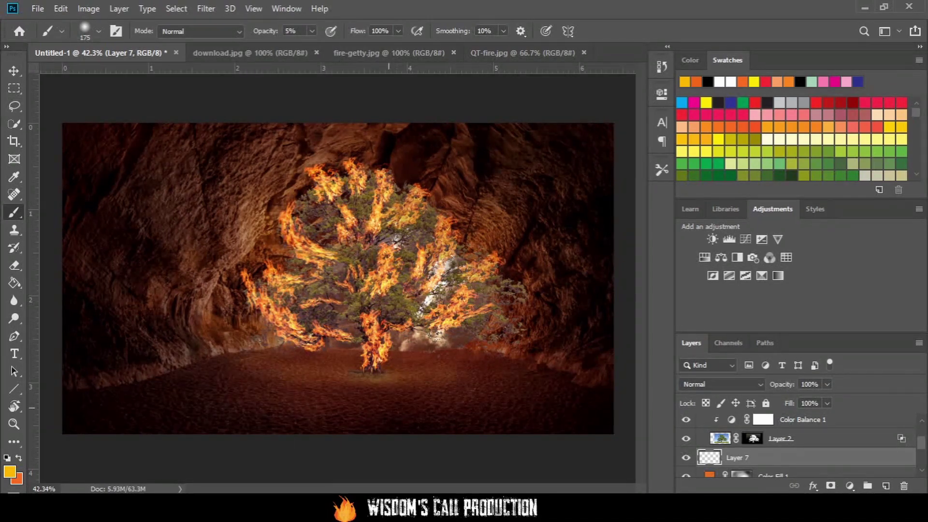
pyautogui.keyDown('alt'); pyautogui.click(354, 387); pyautogui.keyUp('alt')
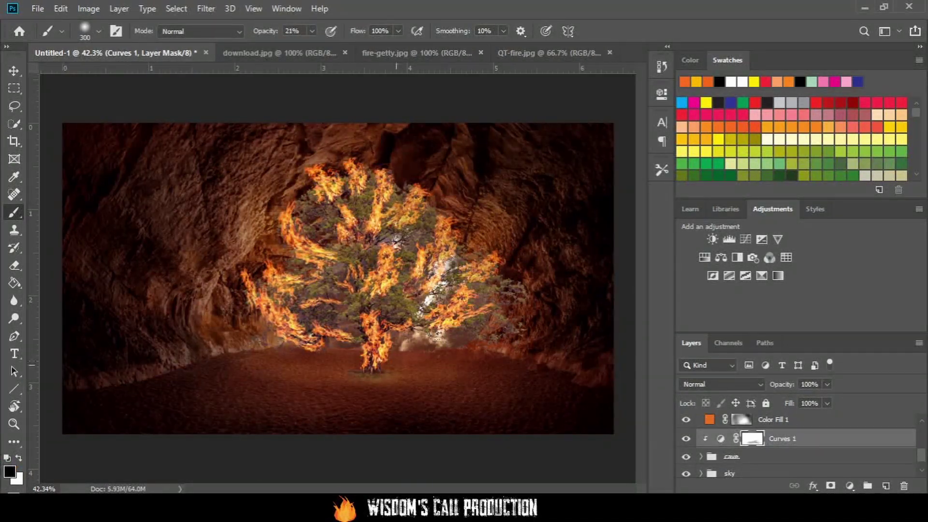
pyautogui.moveTo(276, 325); pyautogui.dragTo(502, 407)
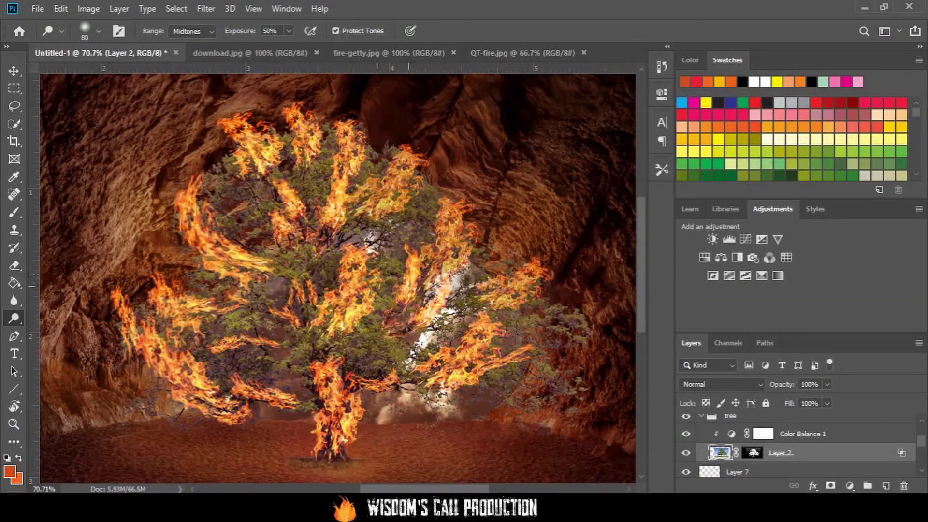
# Step: Add a clipped Overlay Layer 10 and dodge parts of the burning tree lighter
pyautogui.moveTo(401, 382); pyautogui.dragTo(260, 290)
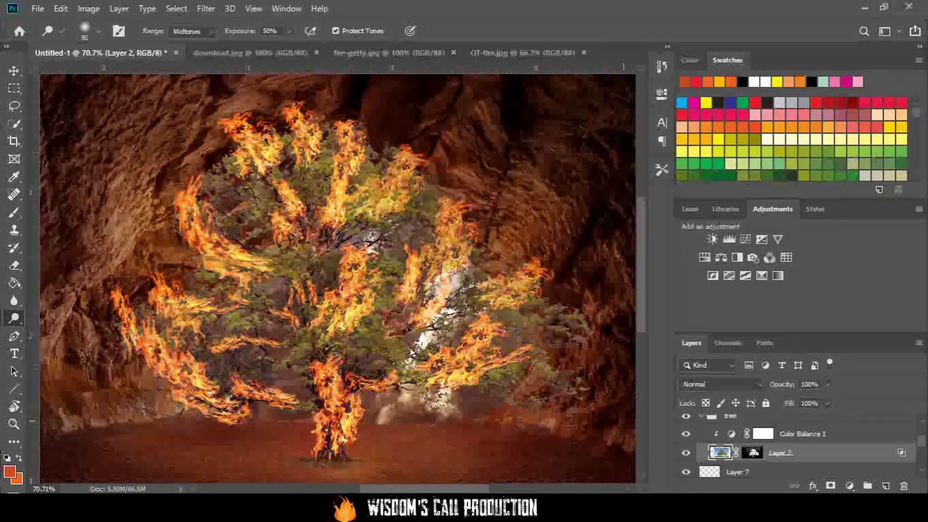
pyautogui.hotkey('alt', ']')
pyautogui.hotkey('ctrl', 'shift', 'alt', 'n')
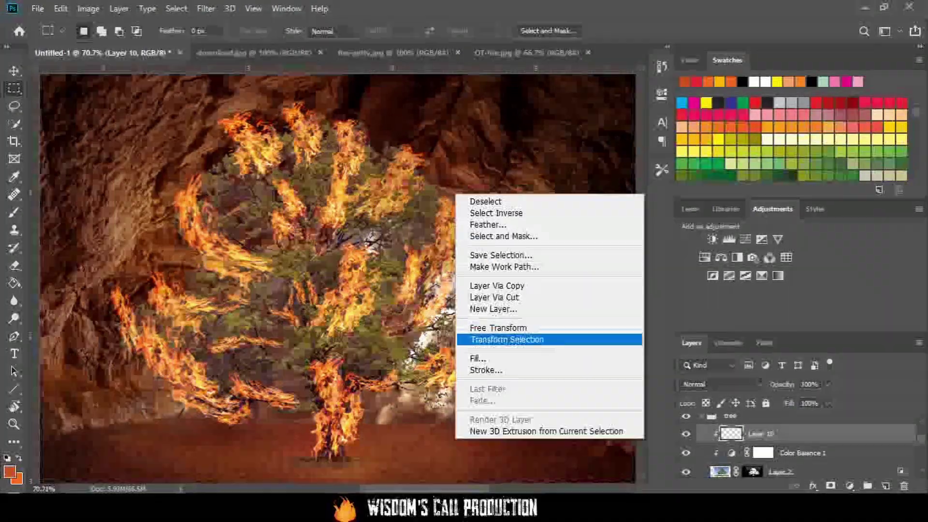
pyautogui.press('Up')
pyautogui.press('Return')
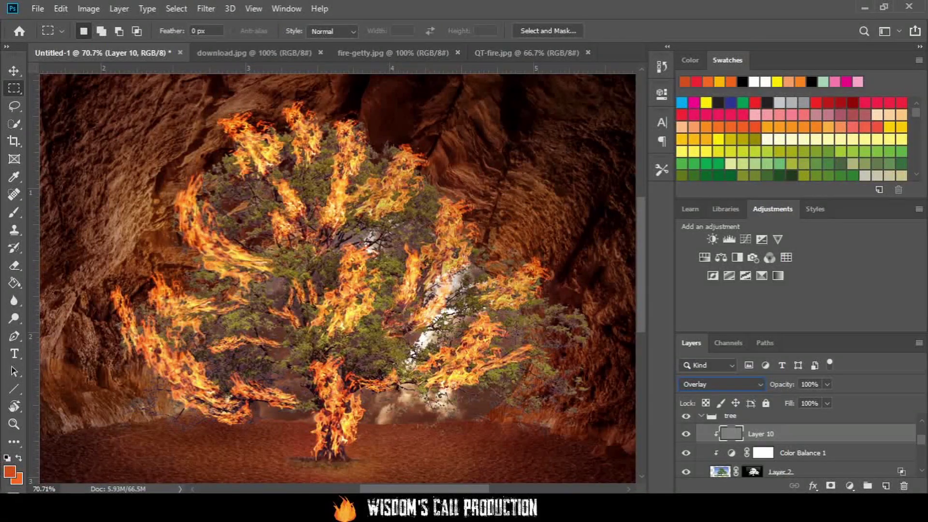
pyautogui.press('o')
pyautogui.moveTo(535, 306); pyautogui.dragTo(227, 309)
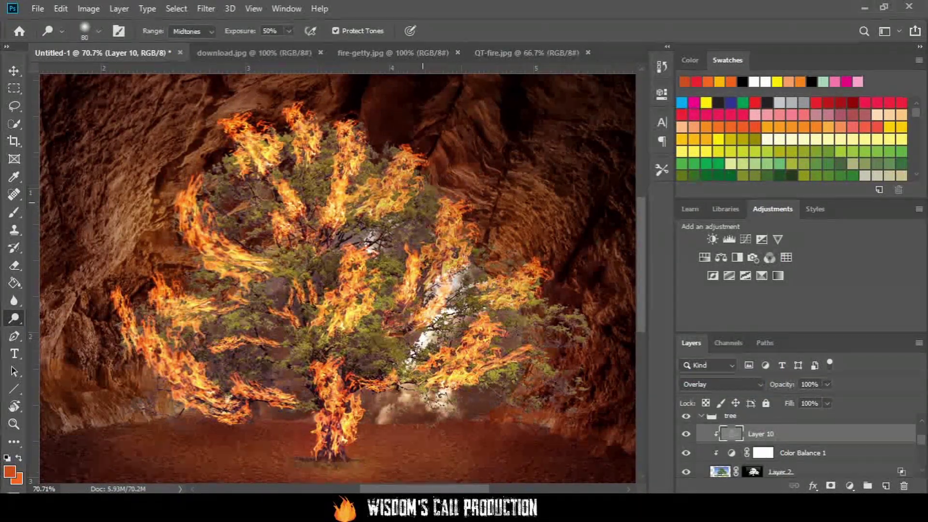
pyautogui.hotkey('shift', 'o')
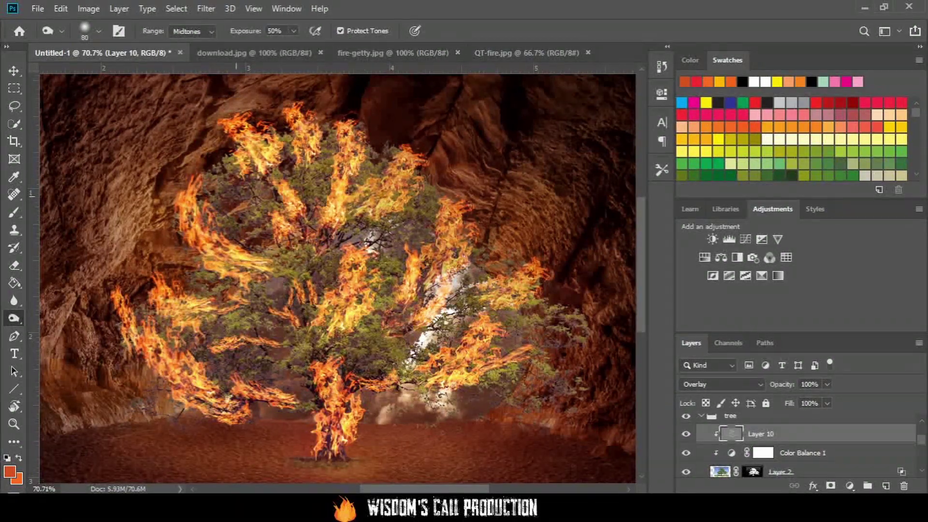
# Step: Add a Brightness/Contrast layer to the tree with Brightness 30 and Contrast 48
pyautogui.press('z')
pyautogui.keyDown('alt'); pyautogui.click(425, 271); pyautogui.keyUp('alt')
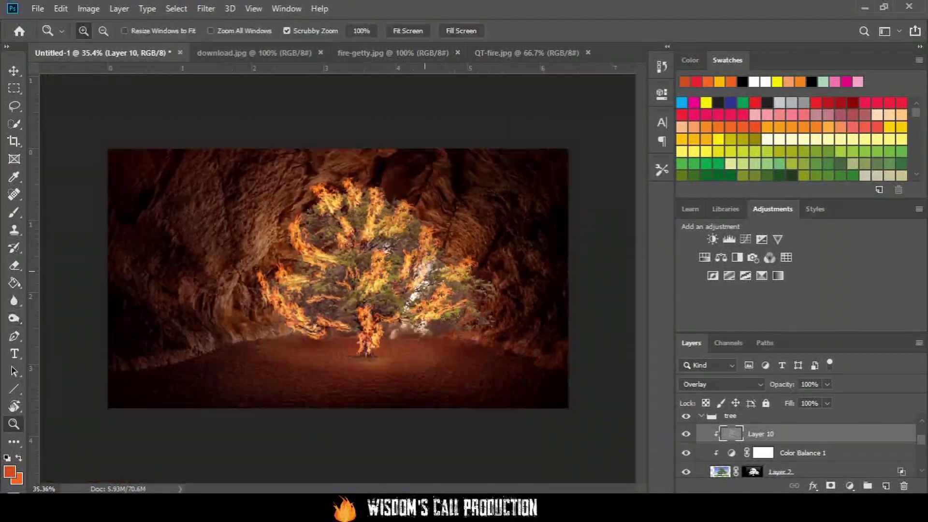
pyautogui.moveTo(425, 271); pyautogui.dragTo(449, 272)
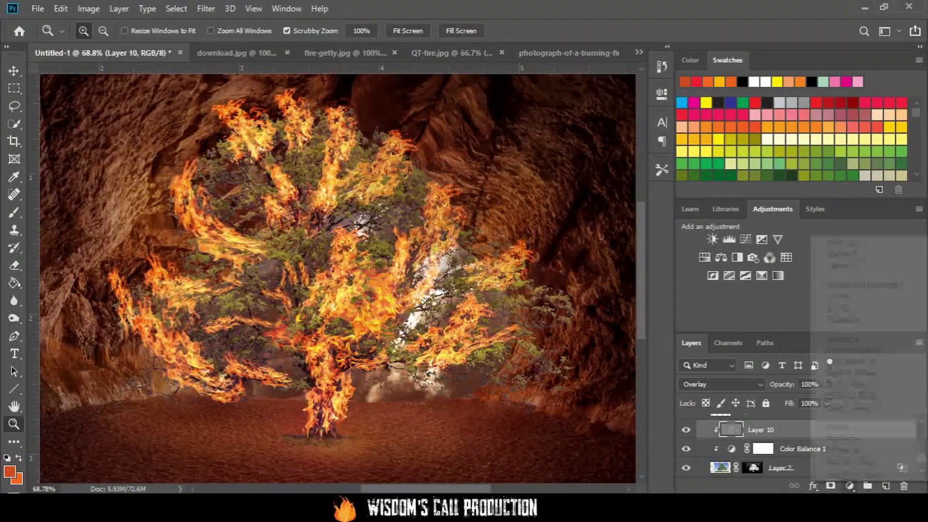
pyautogui.click(713, 239)
pyautogui.moveTo(546, 198); pyautogui.dragTo(585, 197)
pyautogui.moveTo(546, 170); pyautogui.dragTo(561, 170)
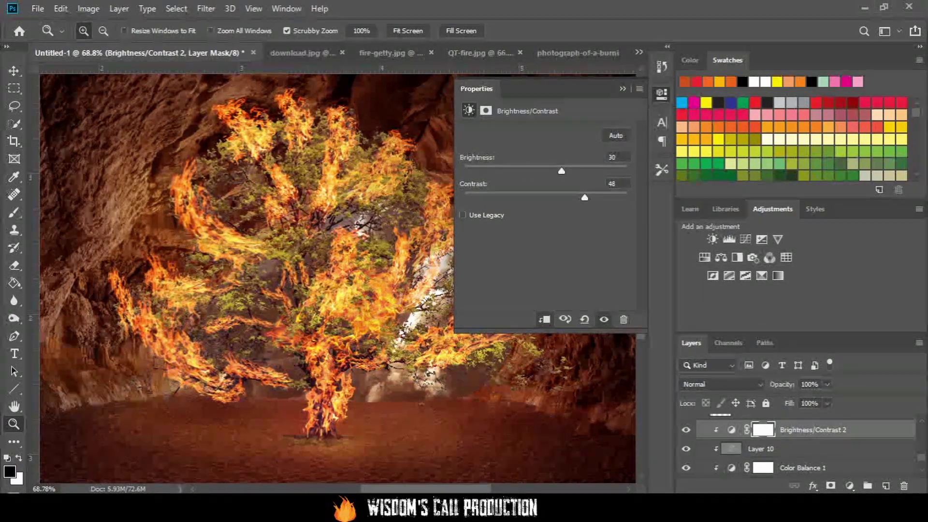
pyautogui.click(662, 93)
pyautogui.moveTo(464, 350); pyautogui.dragTo(430, 351)
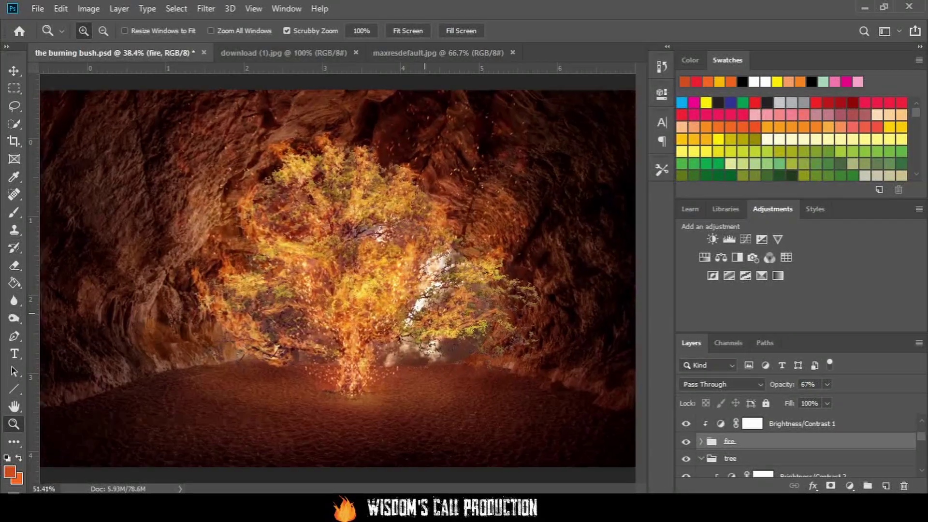
# Step: Add an Exposure layer at +1.22, invert its mask and paint it back onto the tree
pyautogui.moveTo(80, 256); pyautogui.dragTo(135, 264)
pyautogui.click(849, 485)
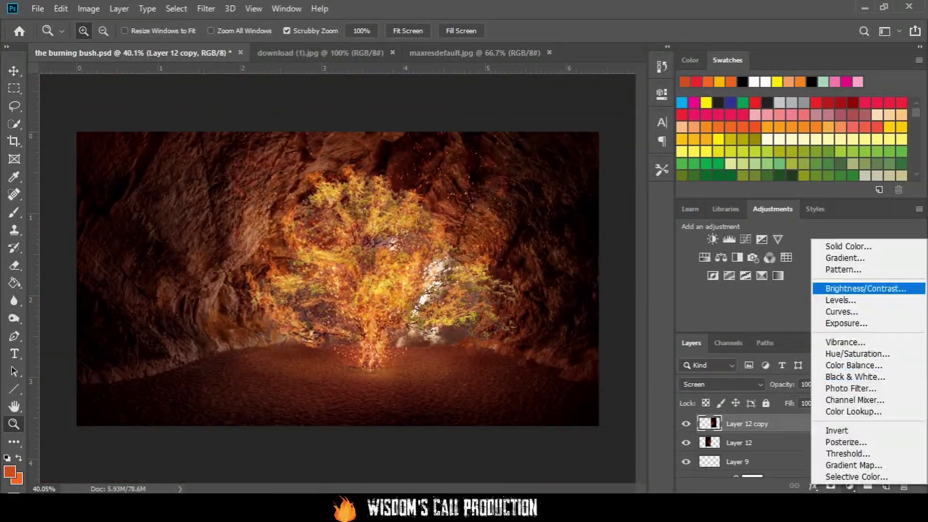
pyautogui.click(843, 207)
pyautogui.moveTo(546, 167); pyautogui.dragTo(560, 167)
pyautogui.press('b')
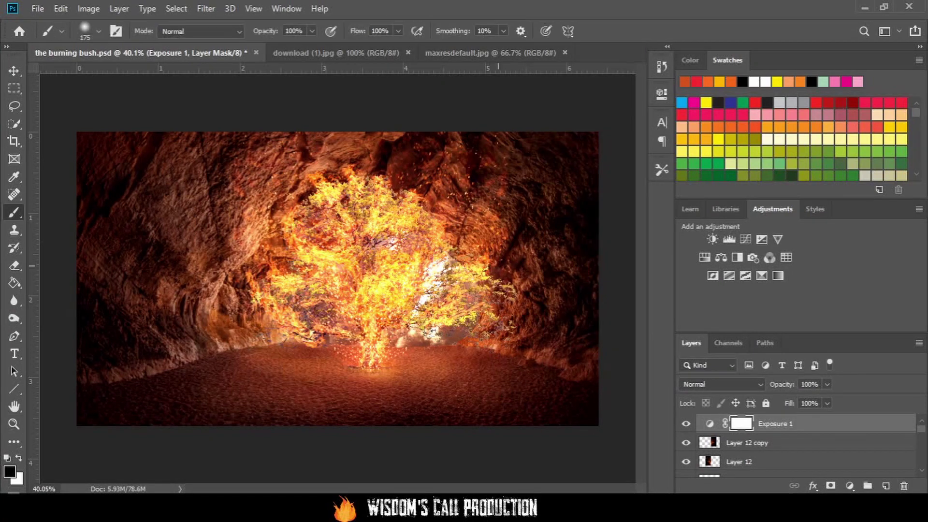
pyautogui.hotkey('ctrl', 'i')
pyautogui.press('x')
pyautogui.moveTo(367, 348); pyautogui.dragTo(402, 315)
pyautogui.moveTo(324, 293); pyautogui.dragTo(507, 309)
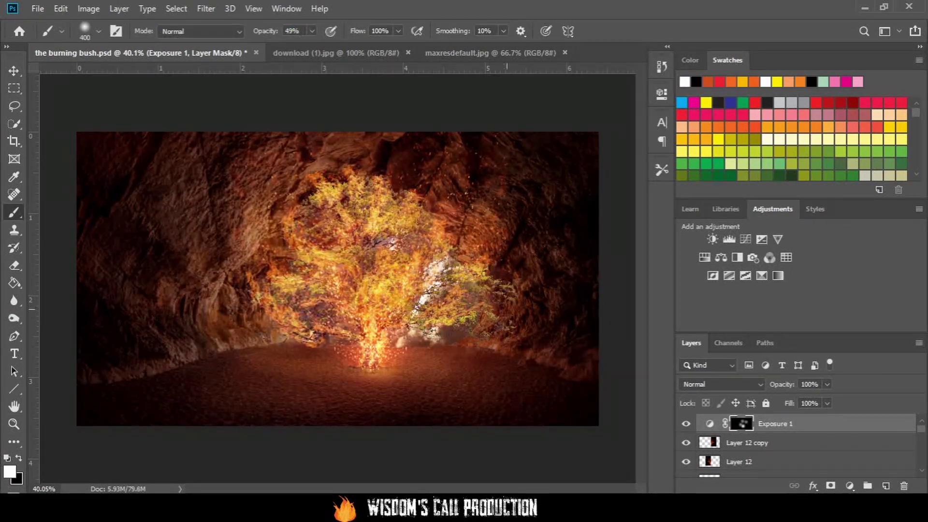
# Step: With a softer brush, reveal exposure on the left wall, upper rocks and ground, then add a Gradient Map
pyautogui.rightClick(395, 271)
pyautogui.doubleClick(507, 431)
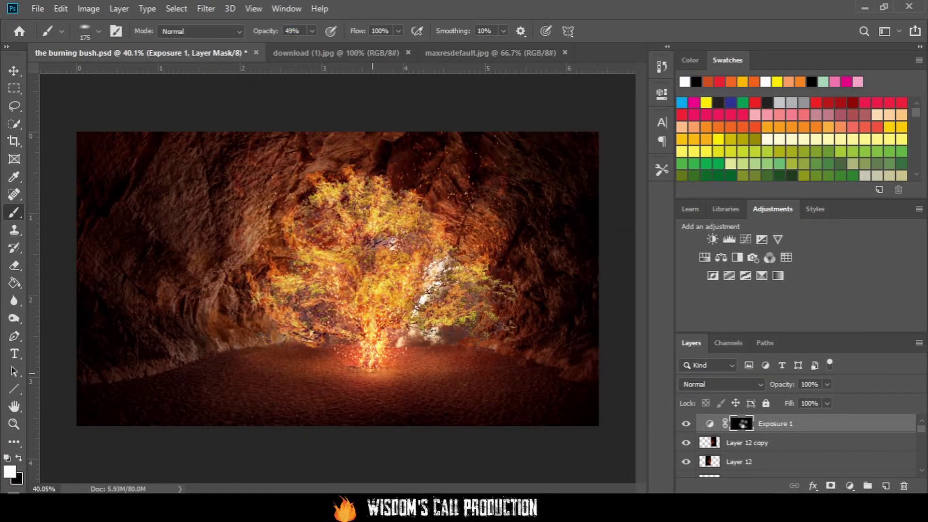
pyautogui.moveTo(300, 338); pyautogui.dragTo(217, 286)
pyautogui.moveTo(271, 194); pyautogui.dragTo(175, 217)
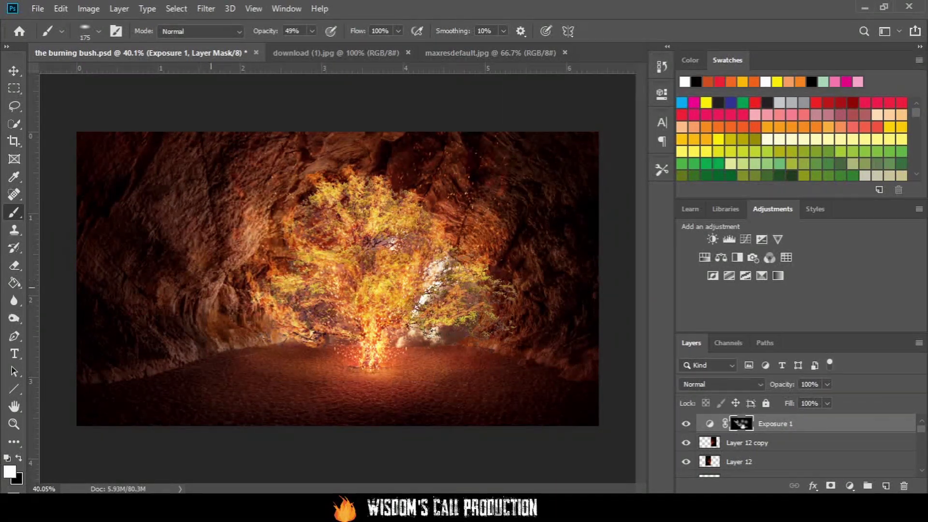
pyautogui.moveTo(174, 290); pyautogui.dragTo(174, 358)
pyautogui.moveTo(183, 203); pyautogui.dragTo(392, 138)
pyautogui.moveTo(506, 193); pyautogui.dragTo(469, 234)
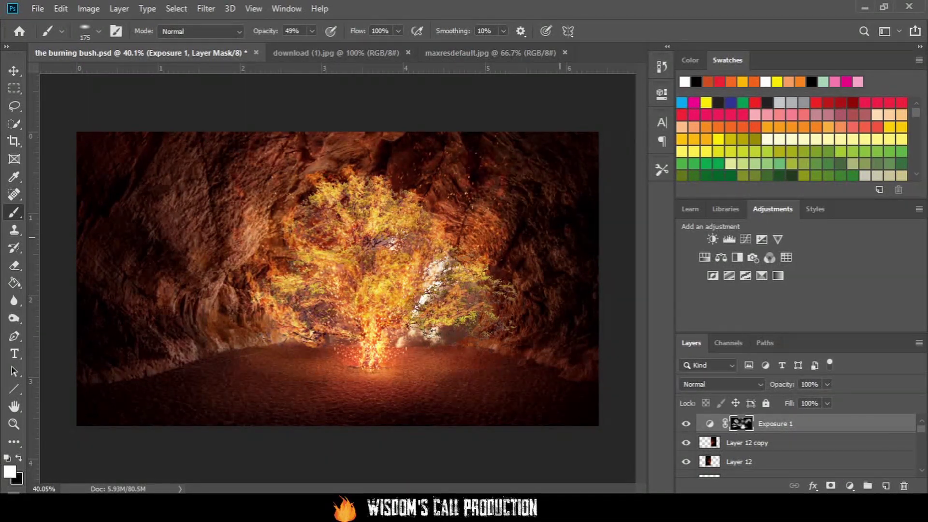
pyautogui.moveTo(232, 348); pyautogui.dragTo(464, 353)
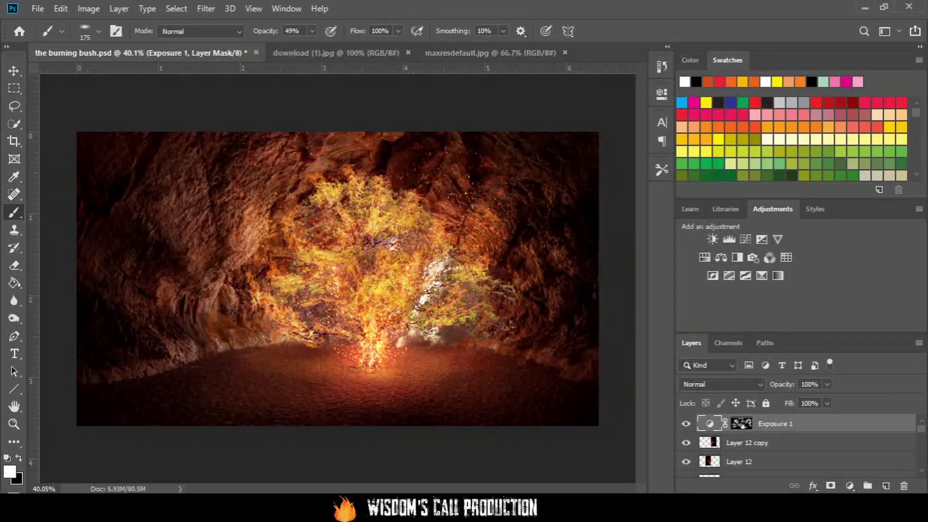
pyautogui.click(849, 486)
pyautogui.click(851, 466)
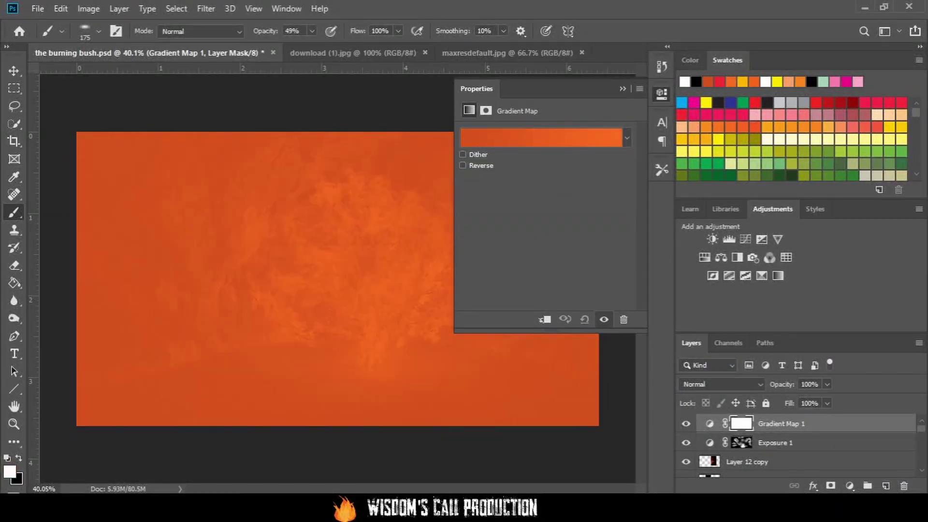
# Step: Give Gradient Map 1 a violet-to-orange gradient blending as Soft Light at 36% opacity
pyautogui.click(627, 138)
pyautogui.click(473, 202)
pyautogui.click(622, 88)
pyautogui.click(720, 384)
pyautogui.write('36')
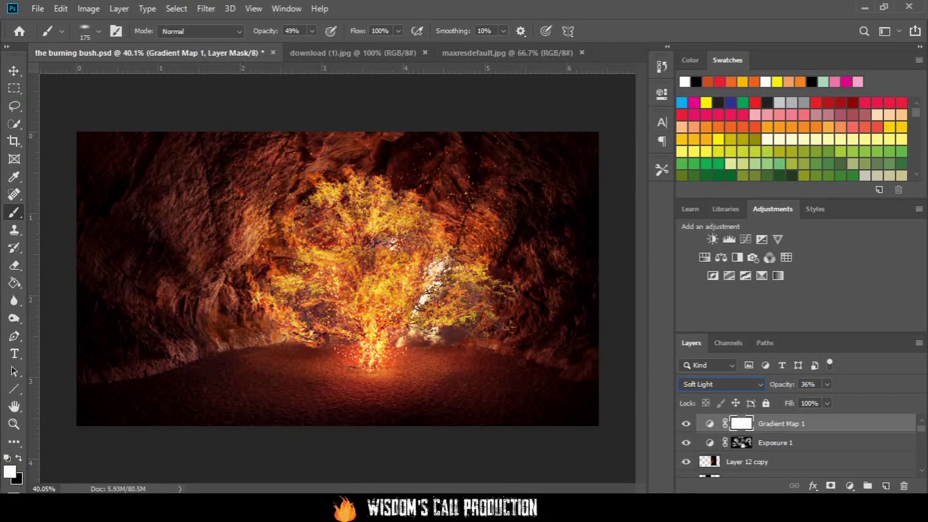
pyautogui.click(686, 423)
# Step: Add a Curves 2 layer and raise the Red curve's black point slightly
pyautogui.click(850, 486)
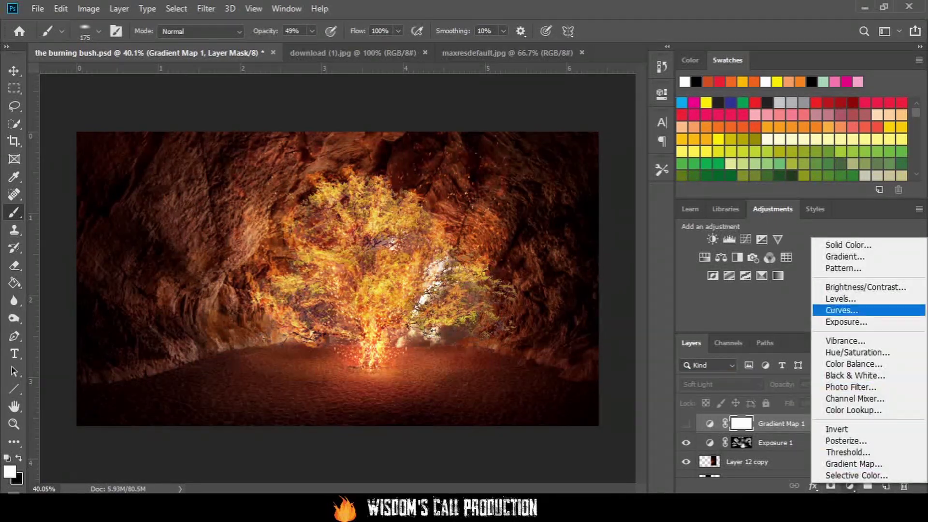
pyautogui.click(841, 310)
pyautogui.click(539, 151)
pyautogui.click(532, 171)
pyautogui.moveTo(492, 300); pyautogui.dragTo(493, 289)
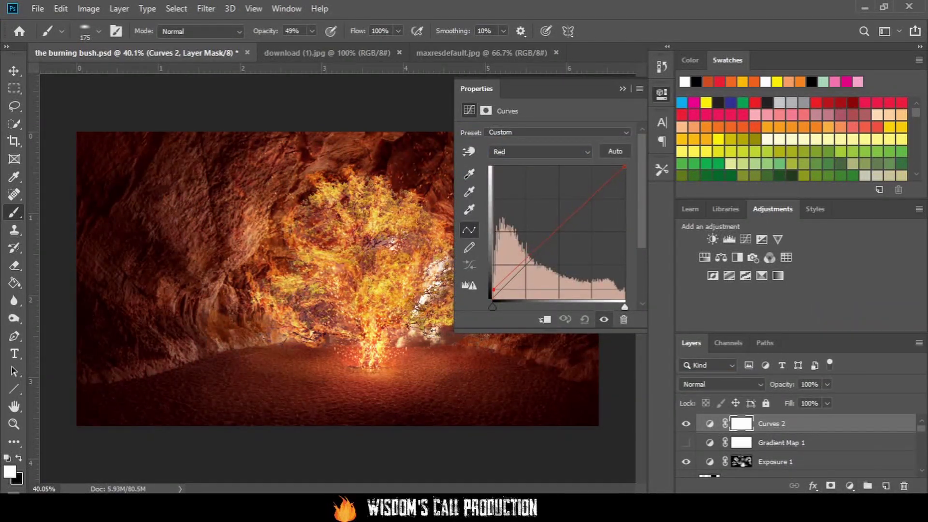
pyautogui.click(709, 424)
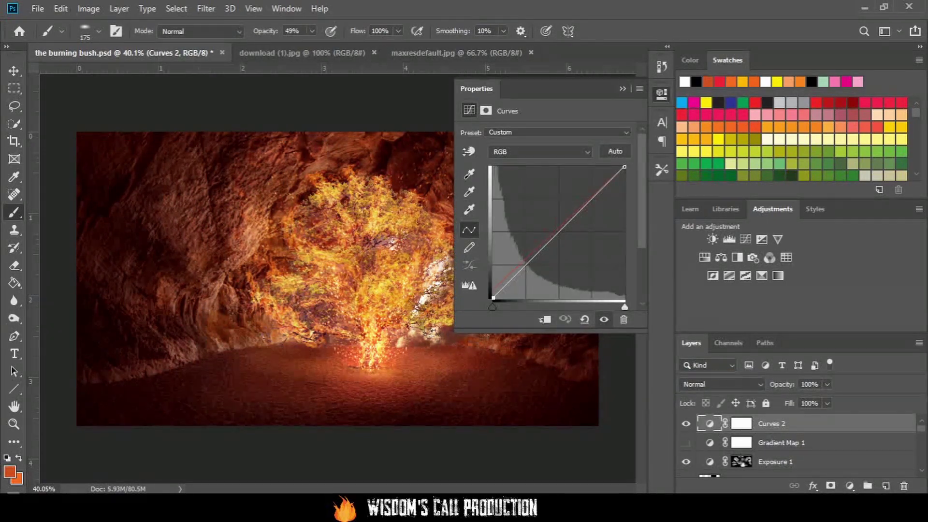
# Step: Pull the Green curve down to reduce green, then show Gradient Map 1 again
pyautogui.hotkey('alt', '3')
pyautogui.hotkey('alt', '5')
pyautogui.click(539, 151)
pyautogui.click(532, 181)
pyautogui.moveTo(624, 307); pyautogui.dragTo(620, 307)
pyautogui.moveTo(556, 232); pyautogui.dragTo(556, 235)
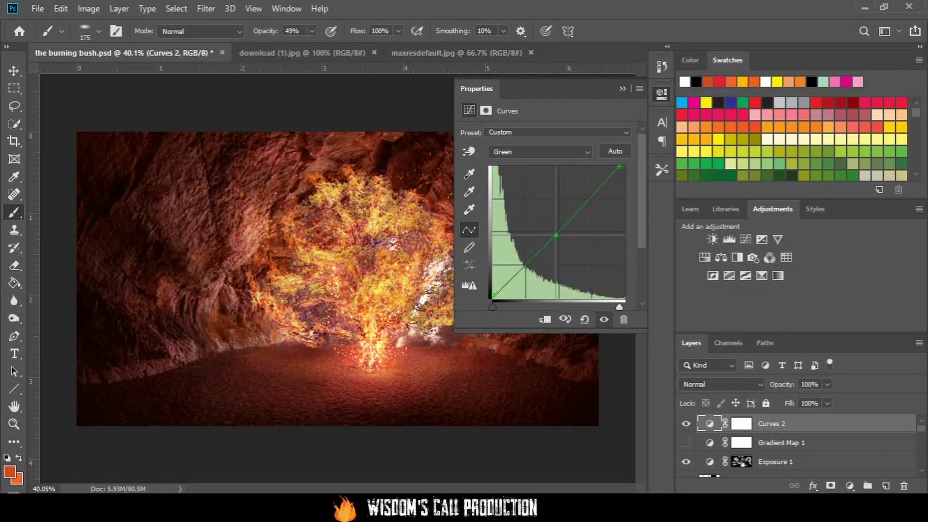
pyautogui.click(662, 93)
pyautogui.click(687, 443)
# Step: Fit the image on screen and stamp all visible layers into a new Layer 13
pyautogui.press('z')
pyautogui.hotkey('ctrl', '0')
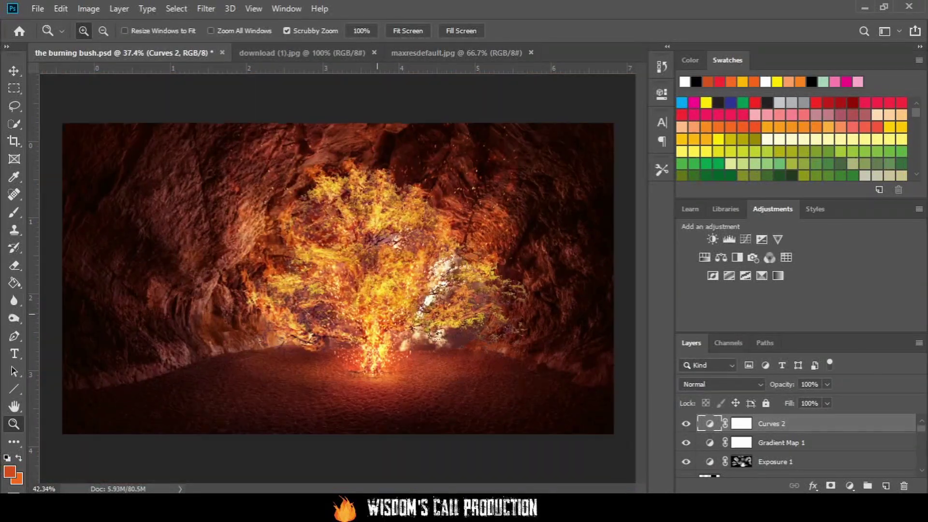
pyautogui.hotkey('ctrl', 'shift', 'alt', 'e')
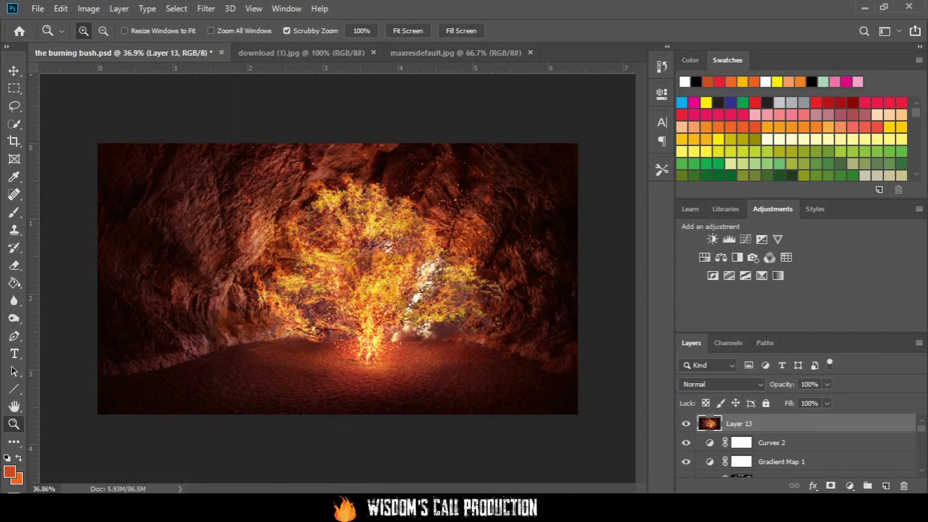
# Step: In Camera Raw on Layer 13, set Temperature, Tint, Exposure, highlights +32 and Shadows -17
pyautogui.hotkey('ctrl', 'shift', 'a')
pyautogui.write('4')
pyautogui.press('Tab')
pyautogui.write('5')
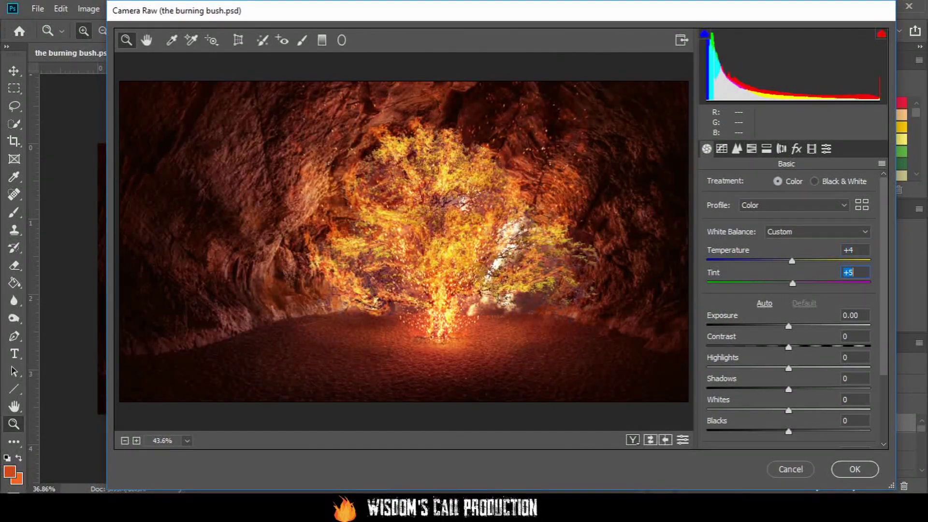
pyautogui.write('-11-8')
pyautogui.press('Tab')
pyautogui.write('-0.2')
pyautogui.press('Tab')
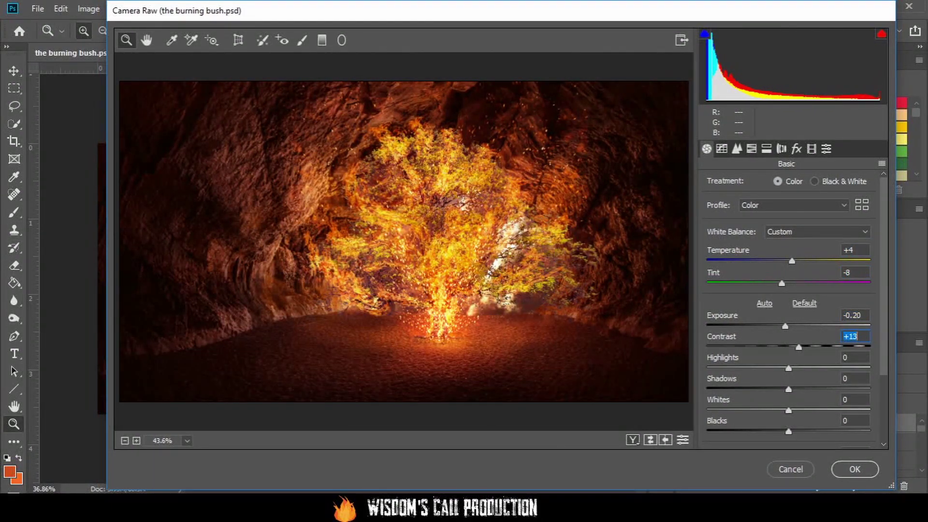
pyautogui.write('9')
pyautogui.press('Tab')
pyautogui.write('32')
pyautogui.press('Tab')
pyautogui.write('-48')
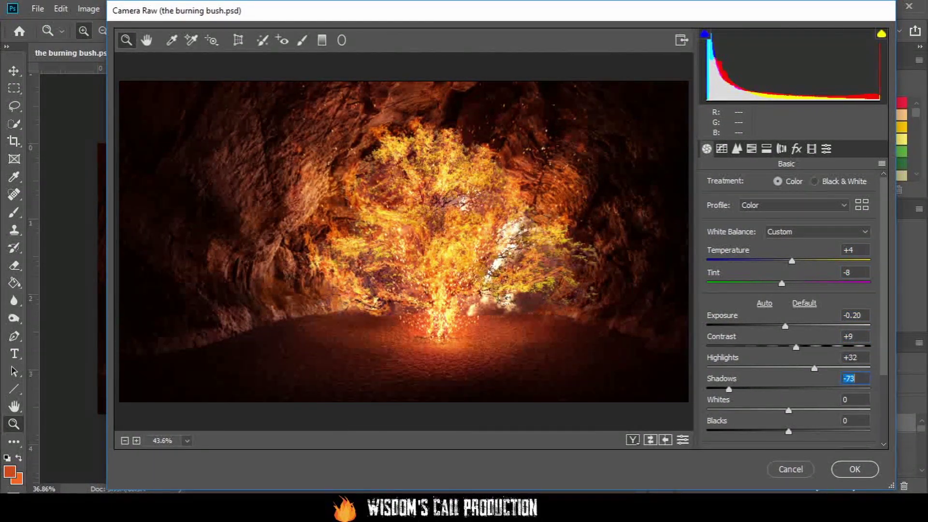
pyautogui.write('-17')
# Step: Adjust Whites and Blacks, and raise Clarity to +27 and Dehaze to +23
pyautogui.press('Tab')
pyautogui.write('-38')
pyautogui.write('12')
pyautogui.press('Tab')
pyautogui.write('-13')
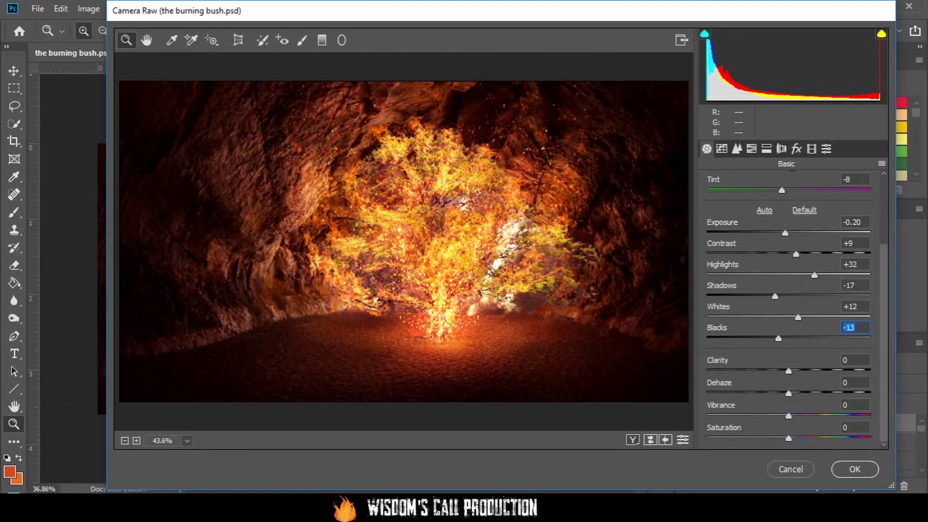
pyautogui.press('Tab')
pyautogui.write('33')
pyautogui.write('3')
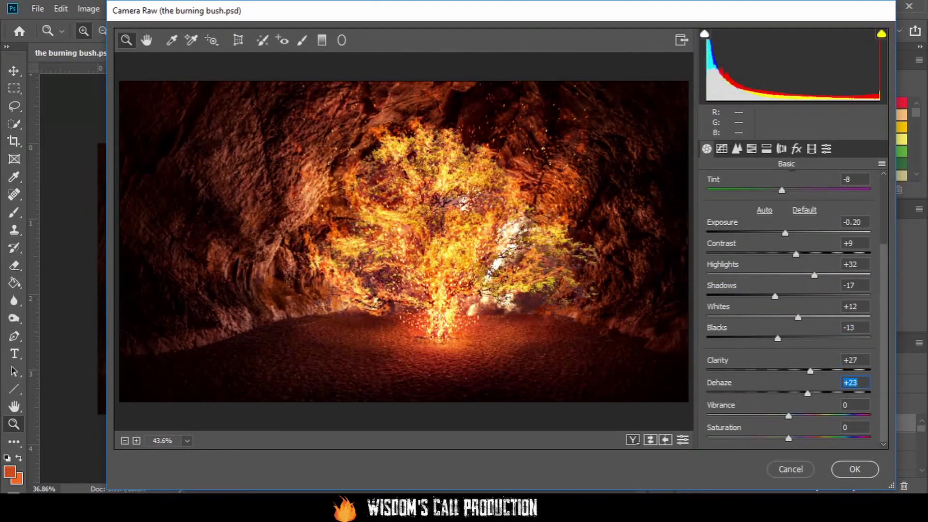
pyautogui.press('Tab')
pyautogui.write('-9')
# Step: Lower the purple Defringe amount to 4, set Vignetting to -41, and apply the filter
pyautogui.hotkey('ctrl', 'alt', '2')
pyautogui.hotkey('ctrl', 'alt', '3')
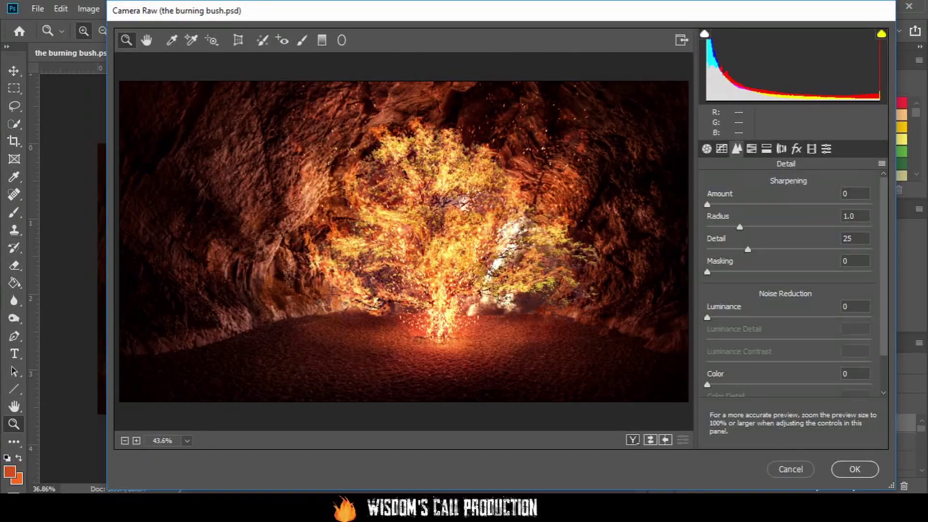
pyautogui.hotkey('ctrl', 'alt', '6')
pyautogui.press('Down')
pyautogui.press('Down')
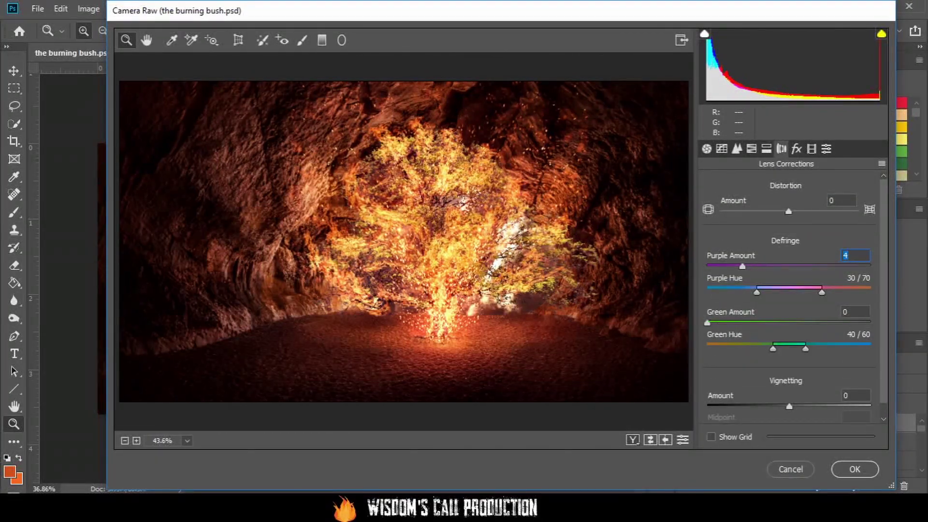
pyautogui.press('Tab')
pyautogui.press('Tab')
pyautogui.write('-41')
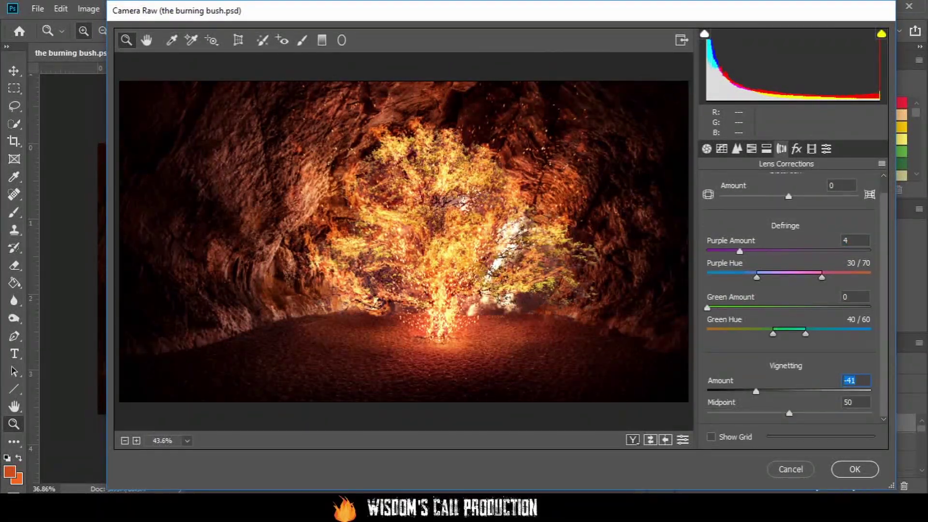
pyautogui.click(854, 469)
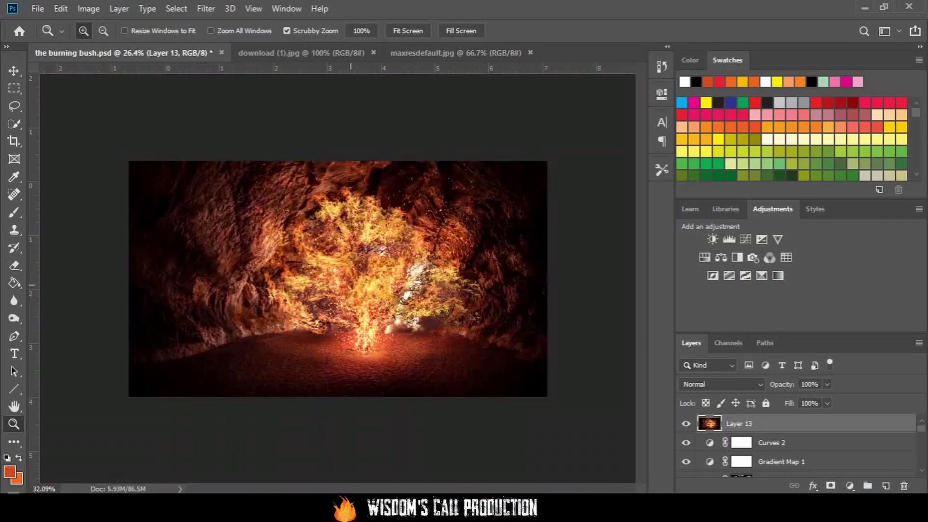
# Step: Crop the composite tighter from the left and bottom around the burning tree, using a golden spiral guide
pyautogui.press('c')
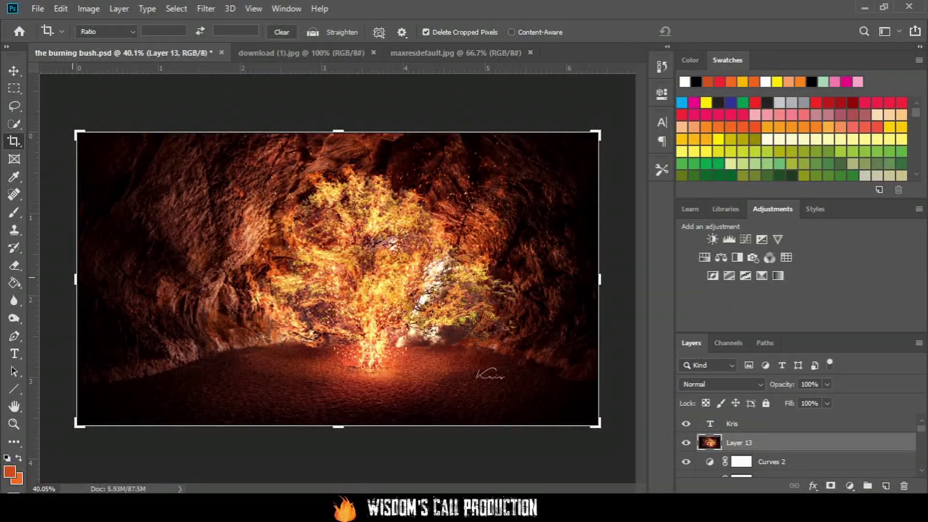
pyautogui.click(106, 32)
pyautogui.press('Escape')
pyautogui.moveTo(76, 425); pyautogui.dragTo(107, 425)
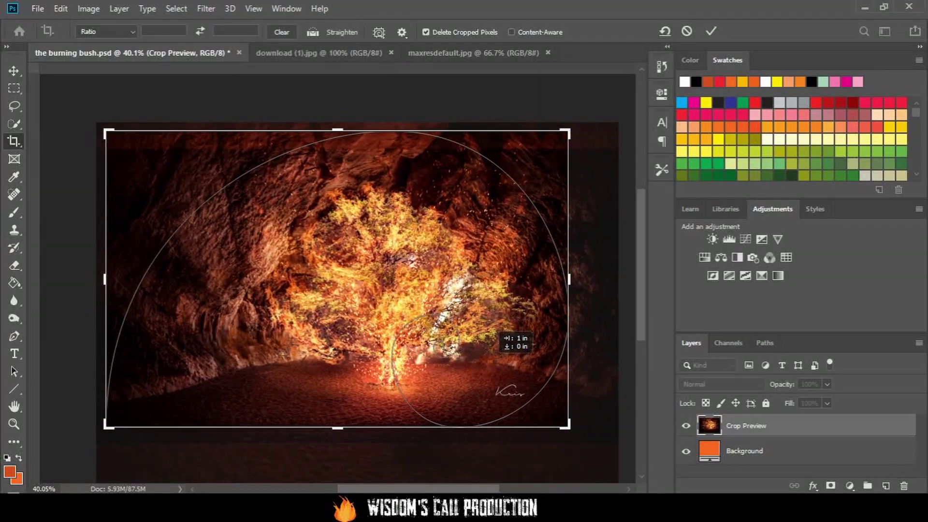
pyautogui.moveTo(106, 279); pyautogui.dragTo(160, 280)
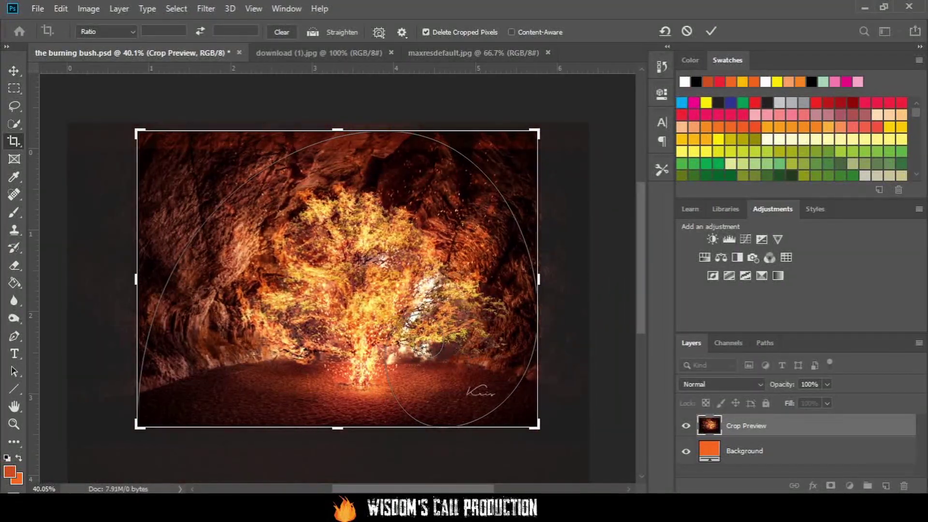
pyautogui.press('Return')
pyautogui.press('z')
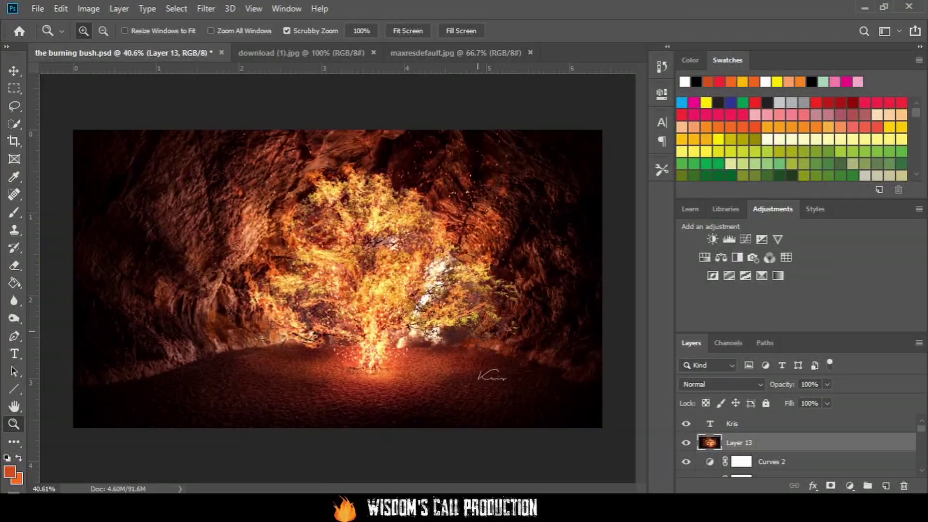